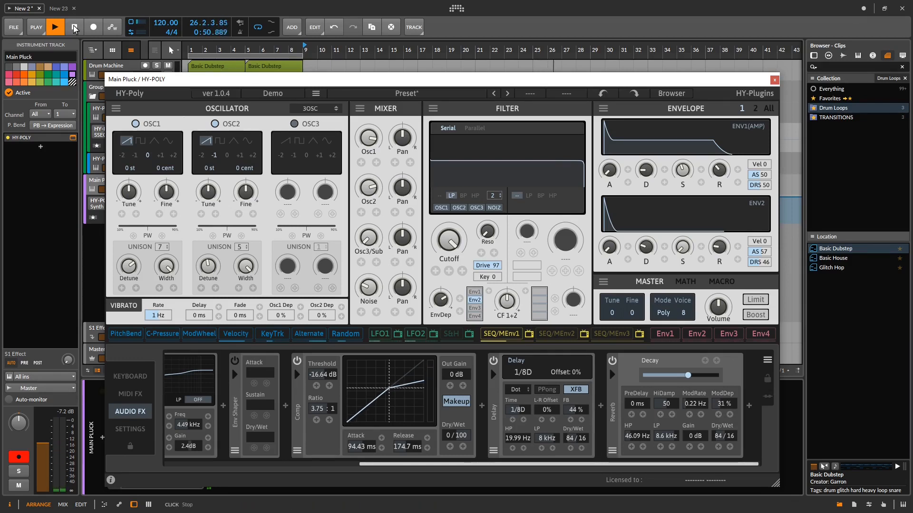
- Stop playback, look through the audio effects chain of the Main Pluck synth and close its plugin window
left_click(74, 29)
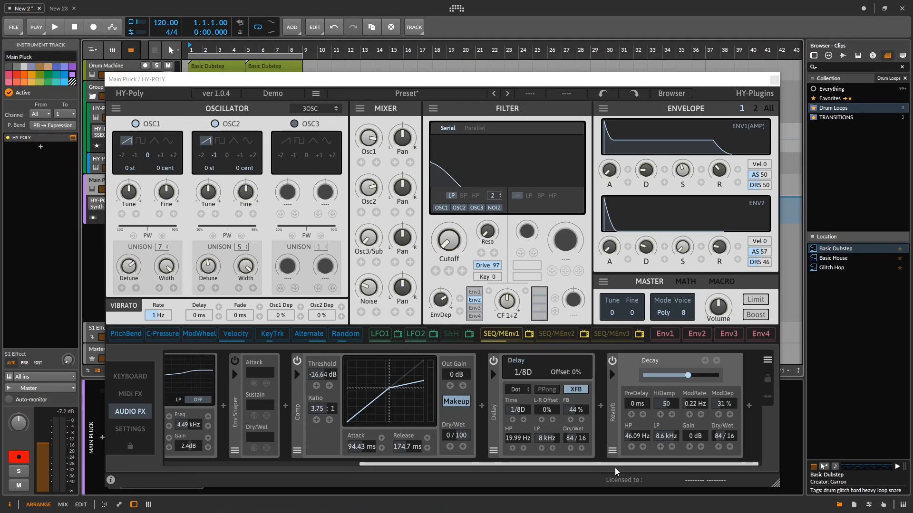
left_click_drag(619, 466, 426, 466)
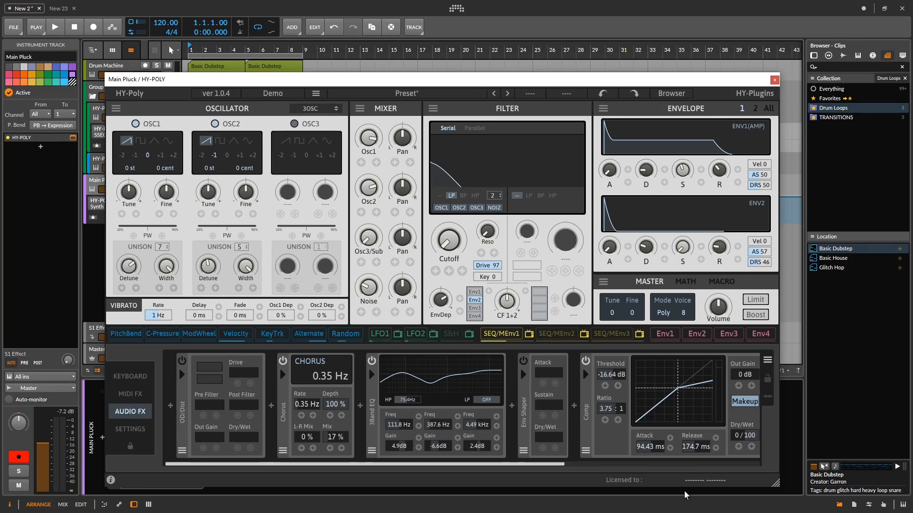
left_click(774, 80)
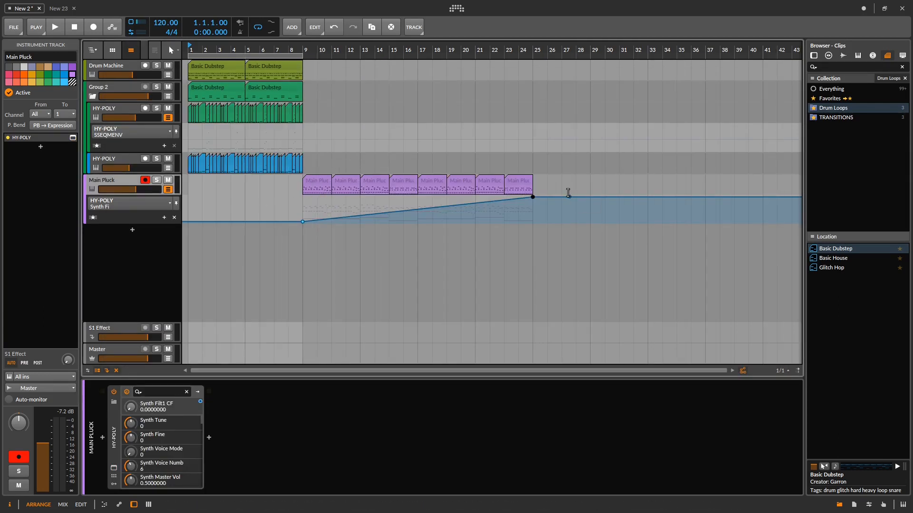
- Select all the Main Pluck clips and listen to the arrangement from bar 1
left_click_drag(544, 185, 304, 189)
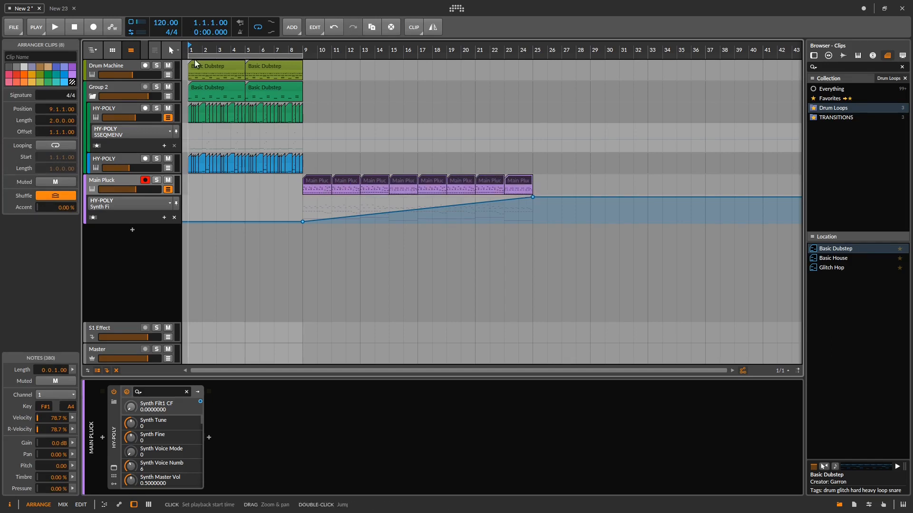
left_click(71, 27)
key("space")
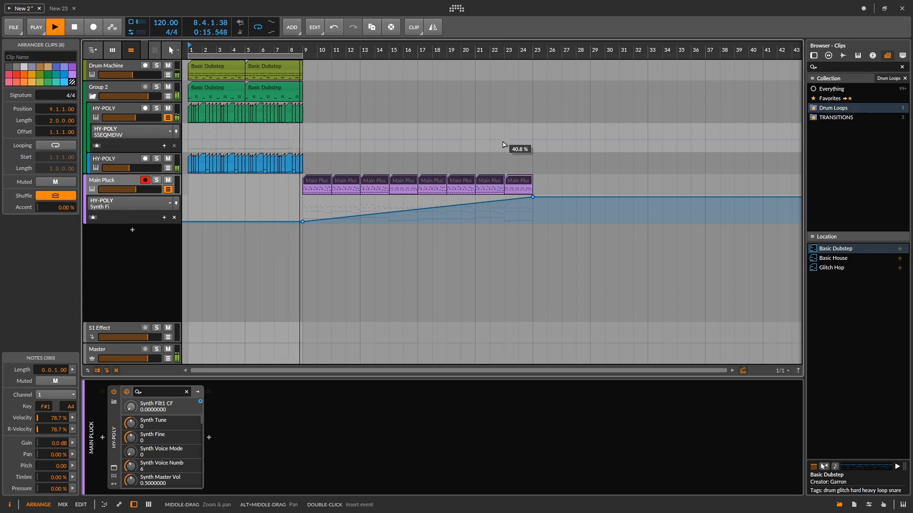
key("space")
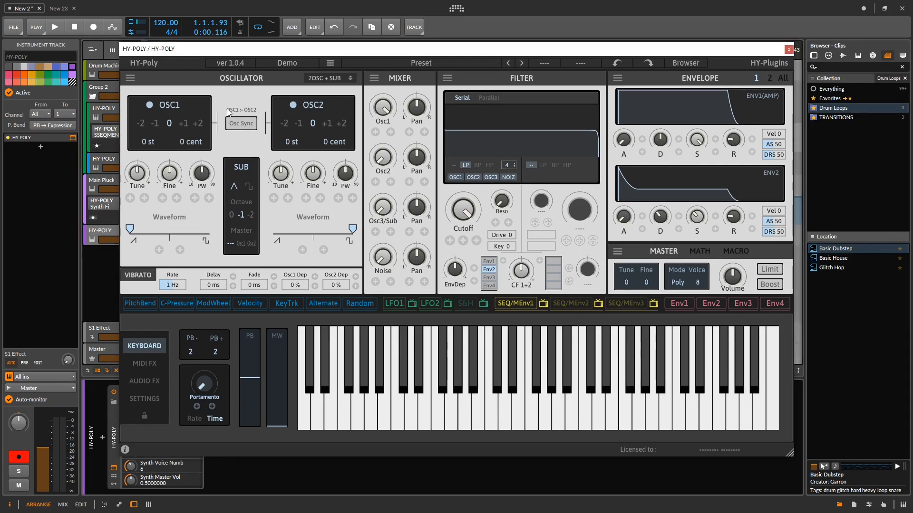
- Try out the OSC1 waveform balance and Osc Sync in the 2OSC + SUB oscillator mode
left_click(333, 78)
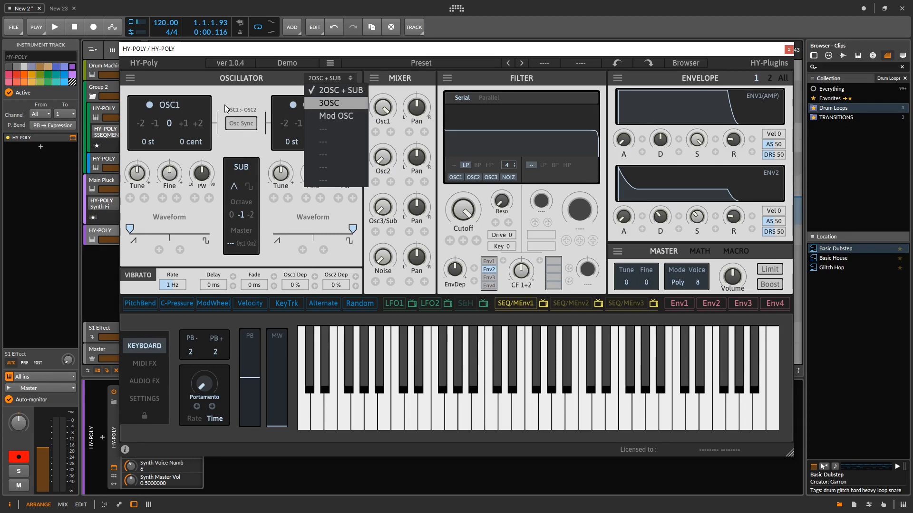
left_click(241, 100)
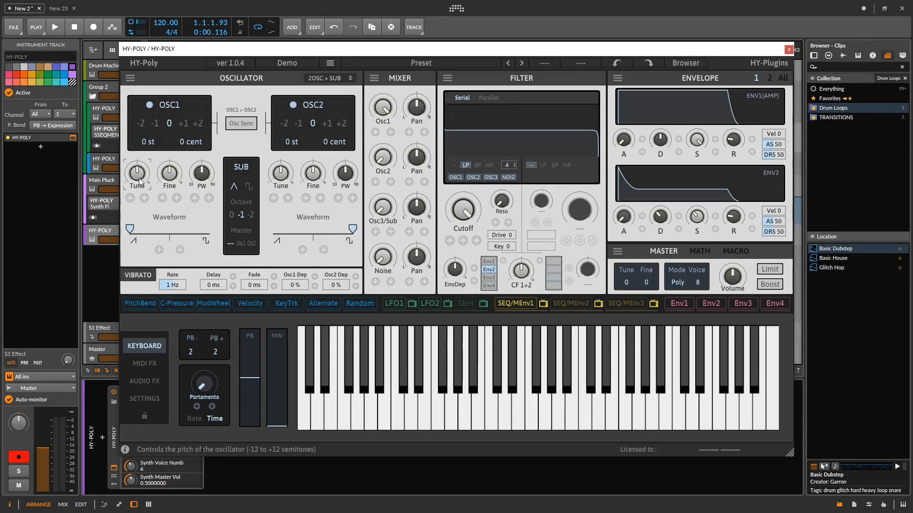
left_click_drag(186, 256, 186, 258)
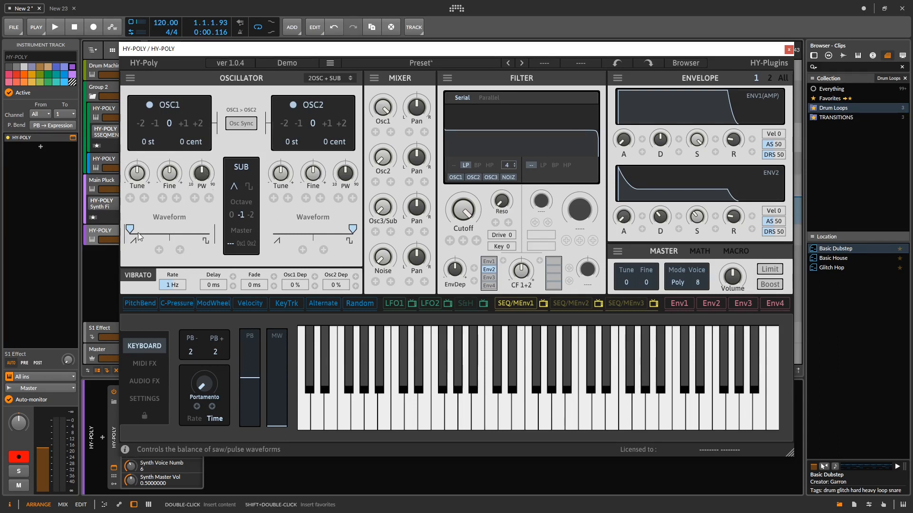
left_click_drag(150, 230, 176, 253)
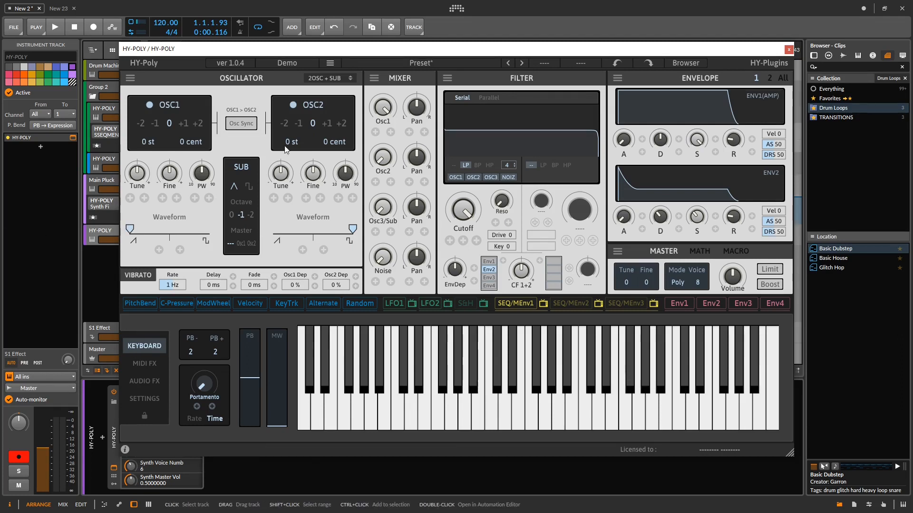
left_click(249, 125)
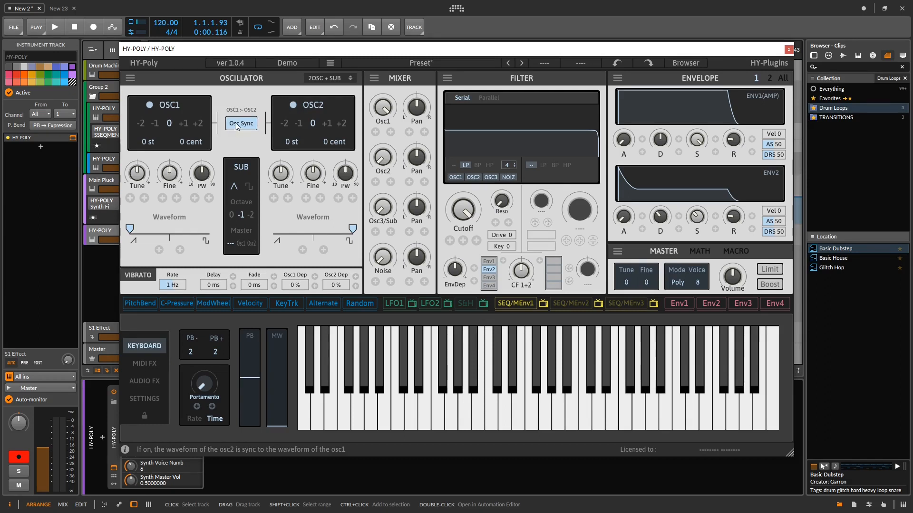
left_click(236, 128)
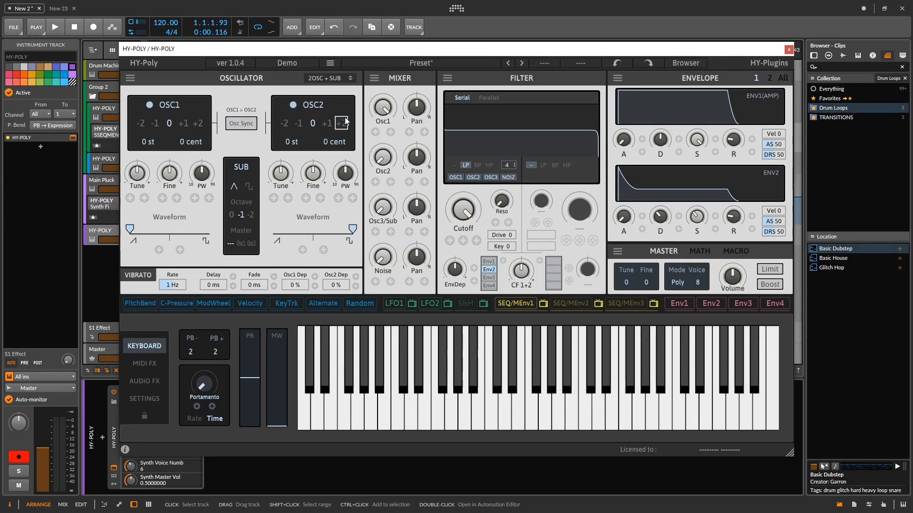
- Switch the oscillator section to 3OSC and give OSC1 a sine waveform with 7 unison voices
left_click(329, 78)
left_click(333, 102)
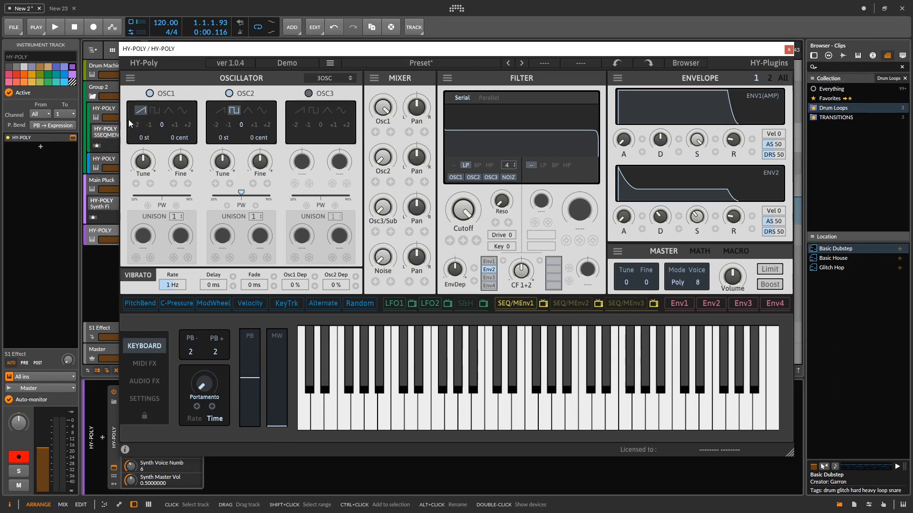
left_click(153, 112)
left_click(170, 114)
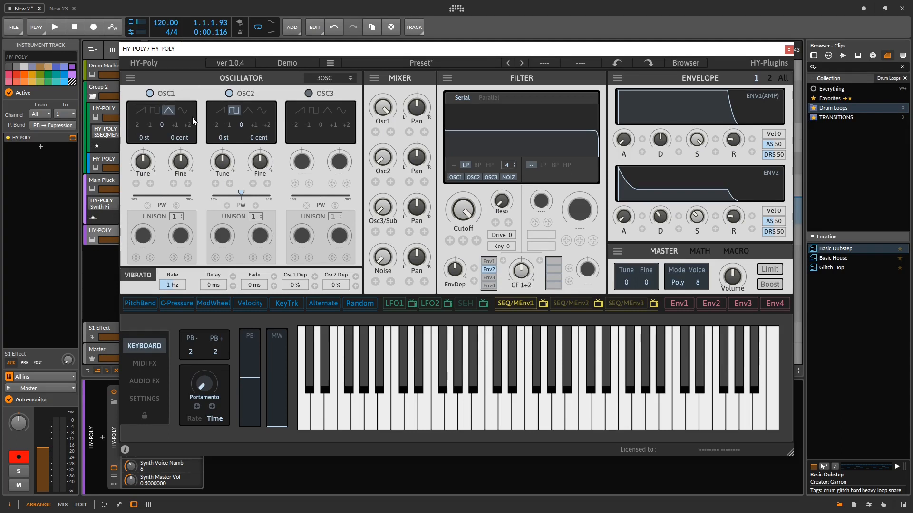
left_click(183, 111)
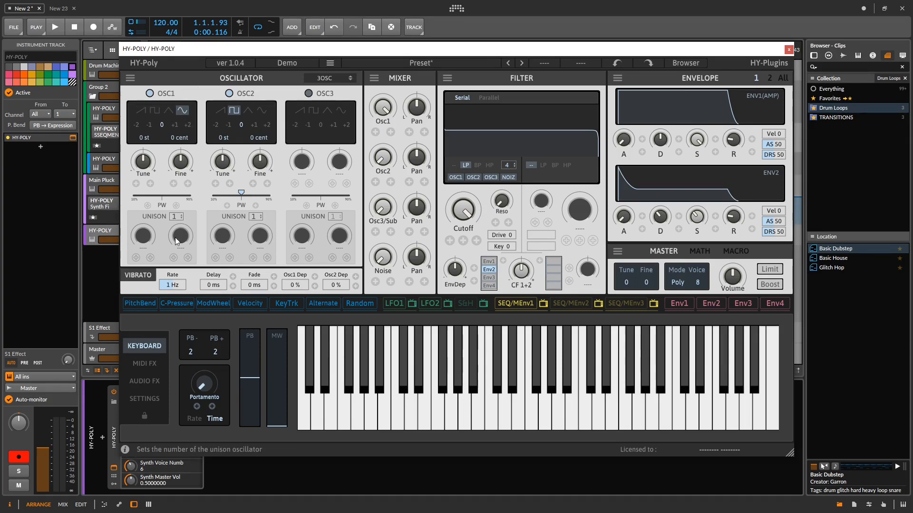
left_click(178, 218)
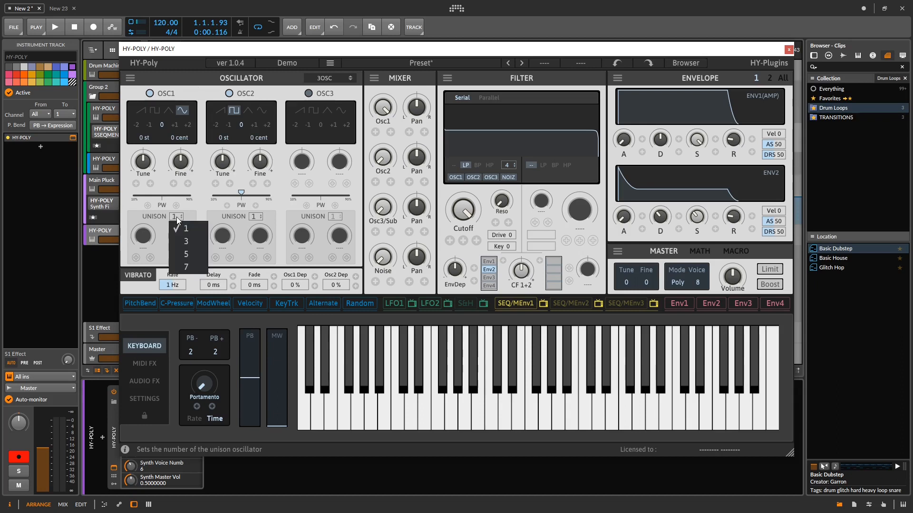
left_click(184, 264)
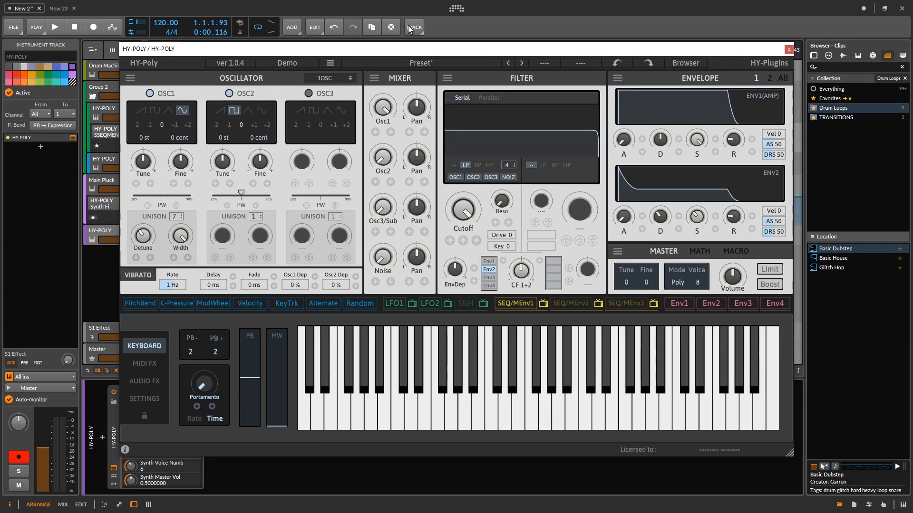
- Switch the oscillator section to Mod OSC and set its modulation mode to Sync
left_click(329, 78)
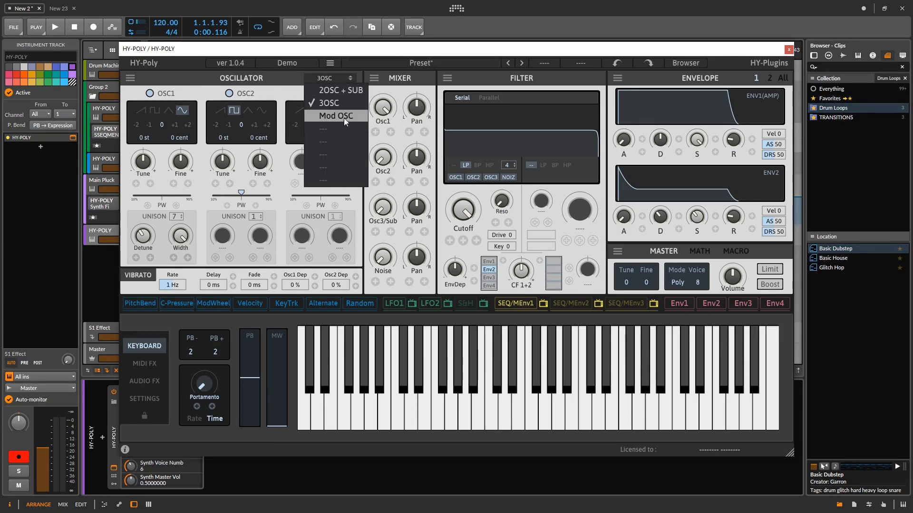
left_click(341, 116)
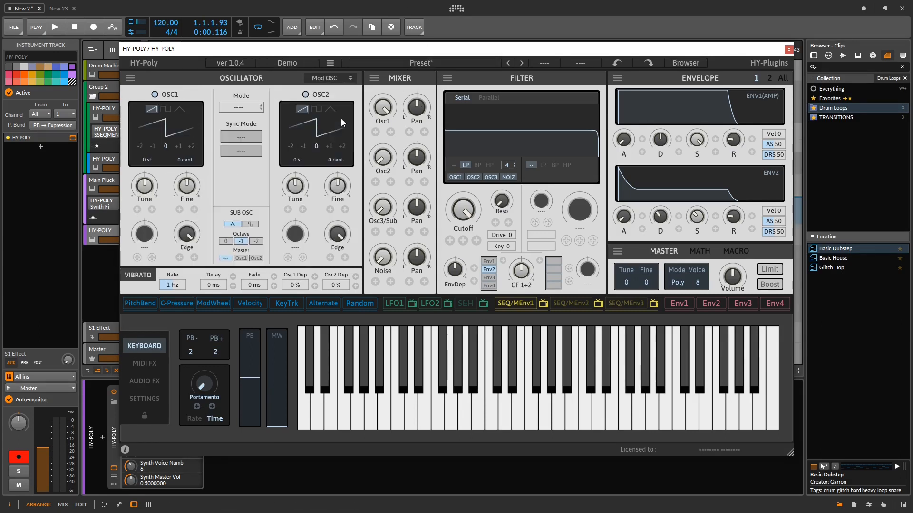
left_click(252, 105)
left_click(240, 133)
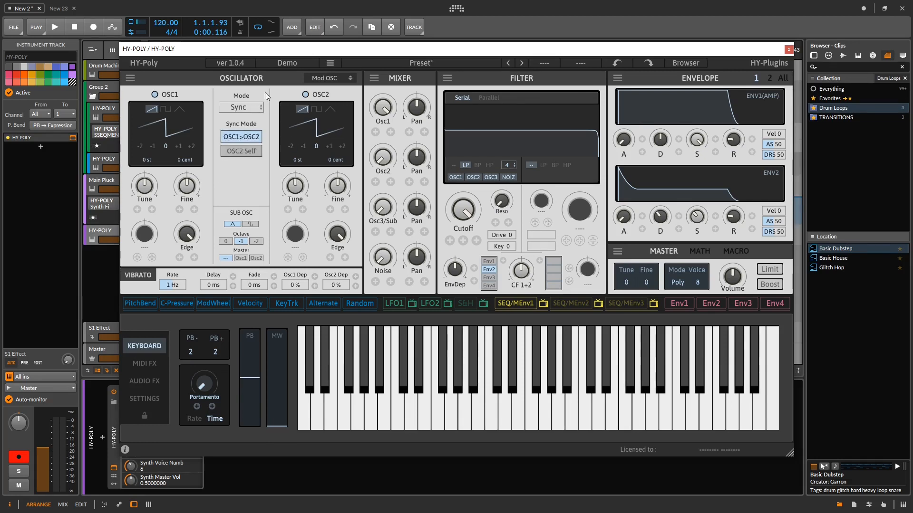
- Try the Ring modulation mode with the sync mode set to OSC2 Self and to OSC1>OSC2
left_click(240, 108)
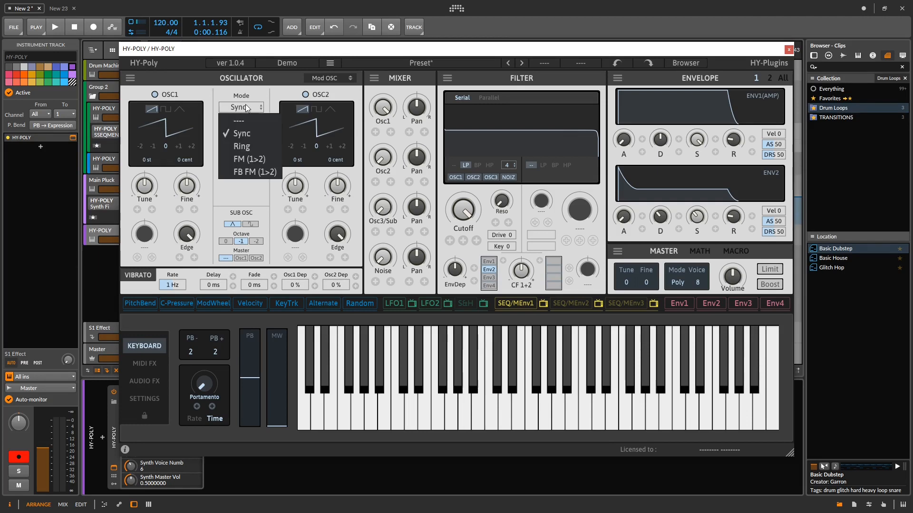
left_click(240, 144)
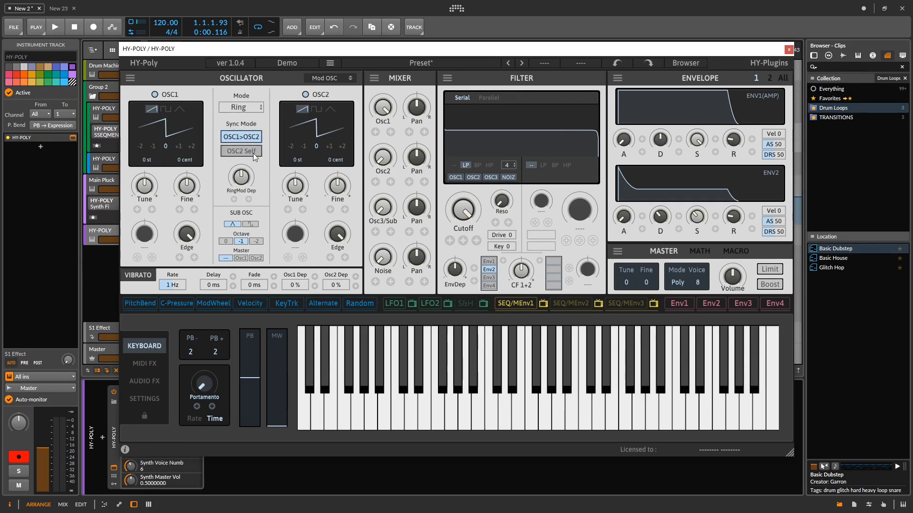
left_click(238, 152)
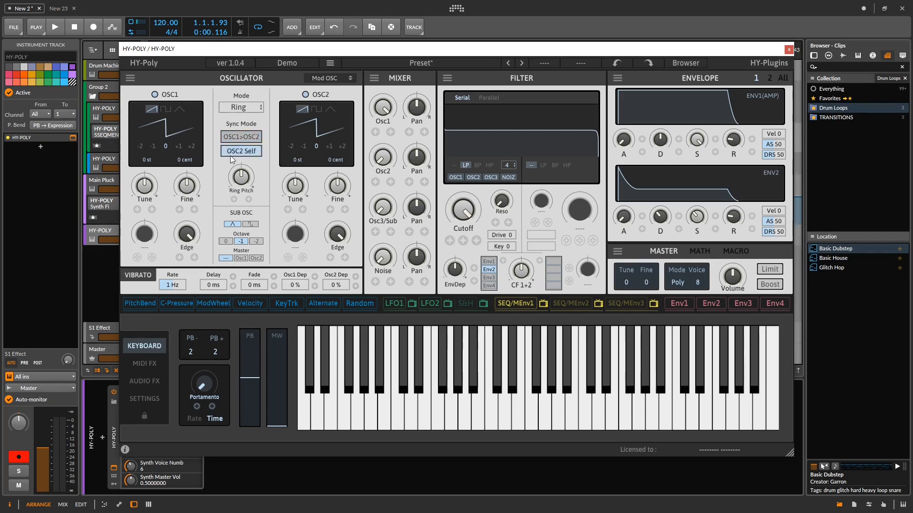
left_click(244, 139)
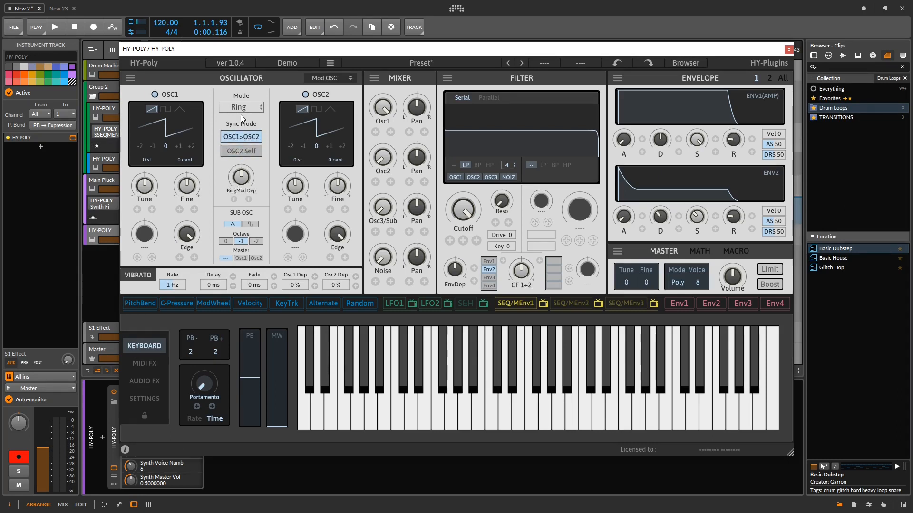
- Try the FM (1>2) mode, settle on FB FM (1>2), and set the OSC1 waveform to triangle
left_click(222, 110)
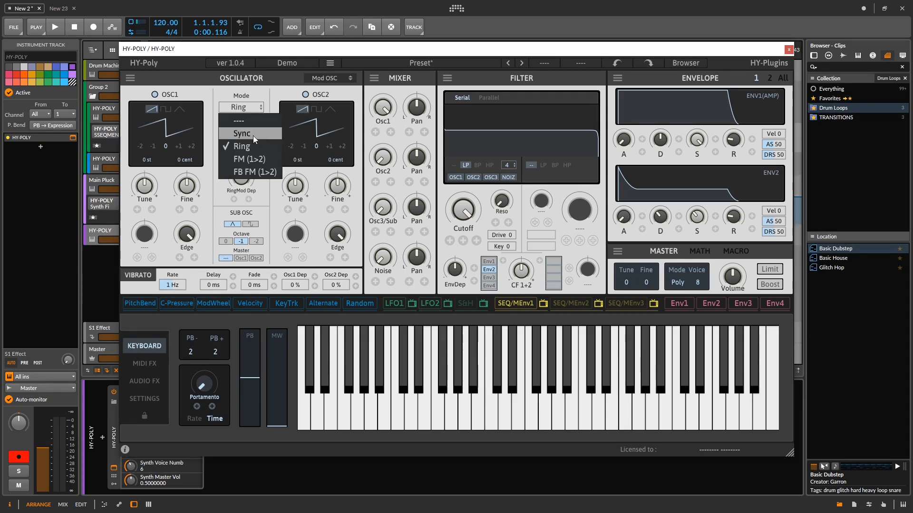
left_click(249, 163)
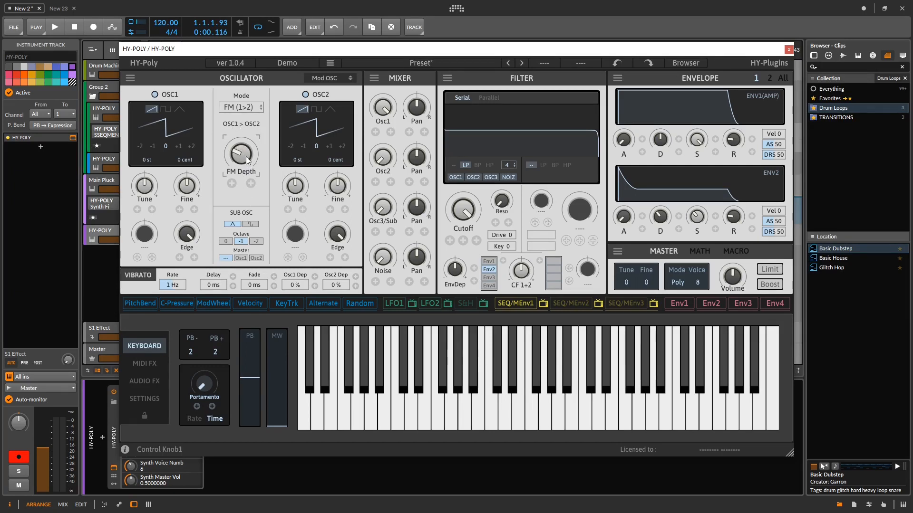
left_click(236, 107)
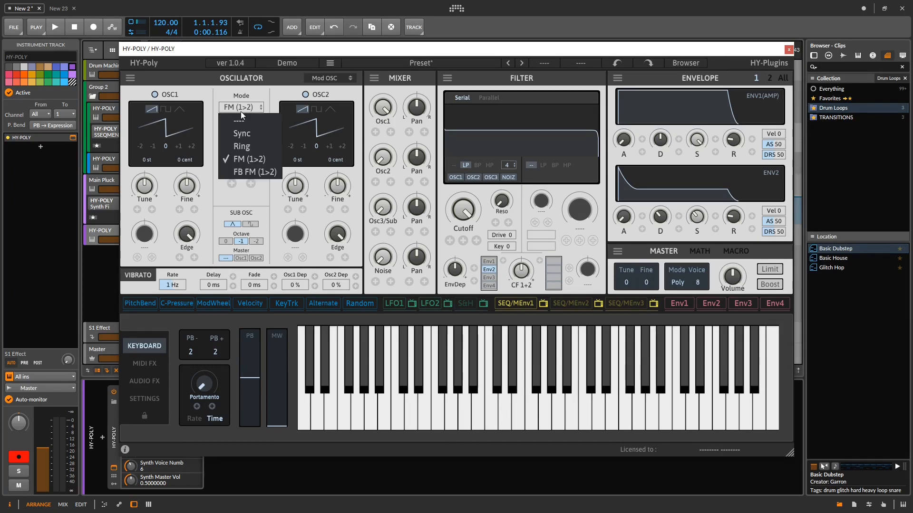
left_click(251, 174)
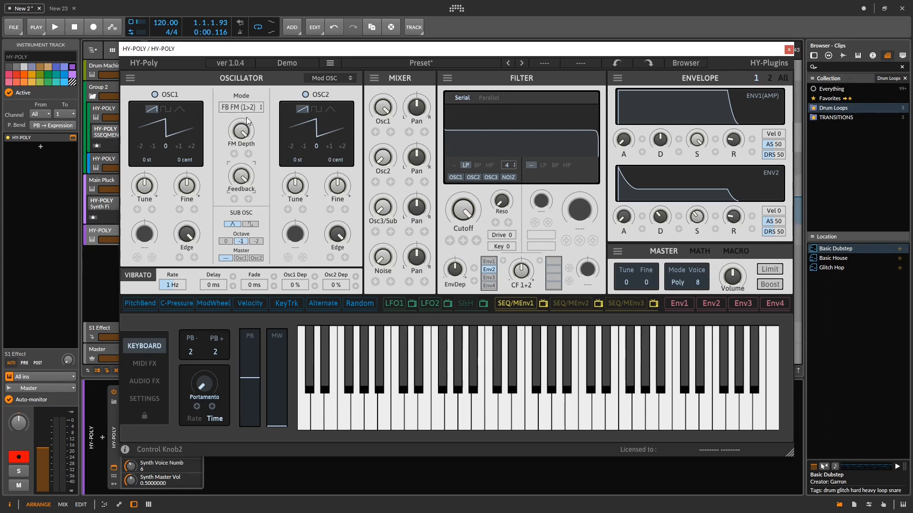
left_click(180, 109)
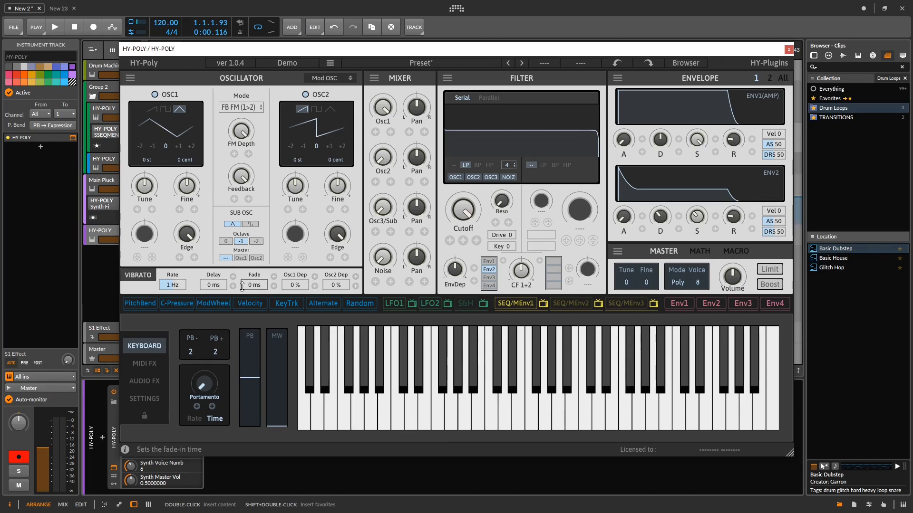
- Set the vibrato rate to 3.33 Hz and rebalance the mixer by lowering Osc1 and raising Osc2
left_click_drag(314, 265, 350, 252)
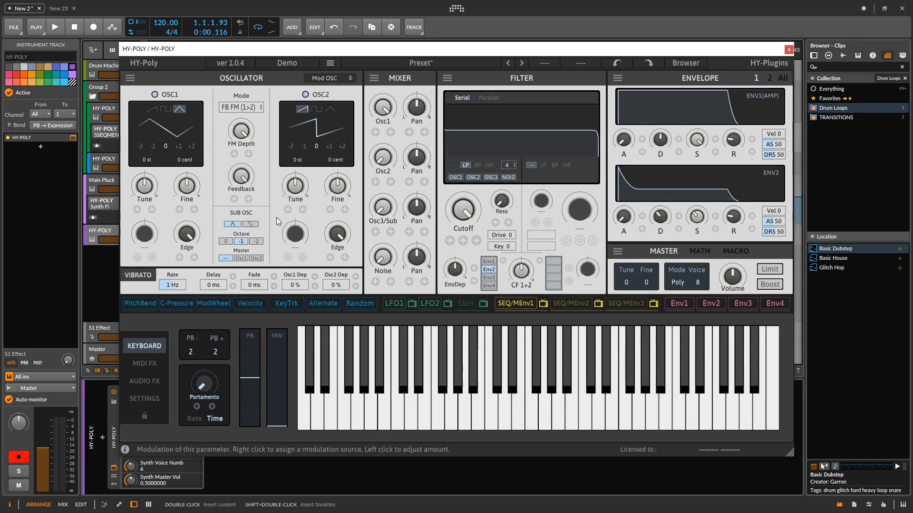
left_click_drag(179, 283, 189, 289)
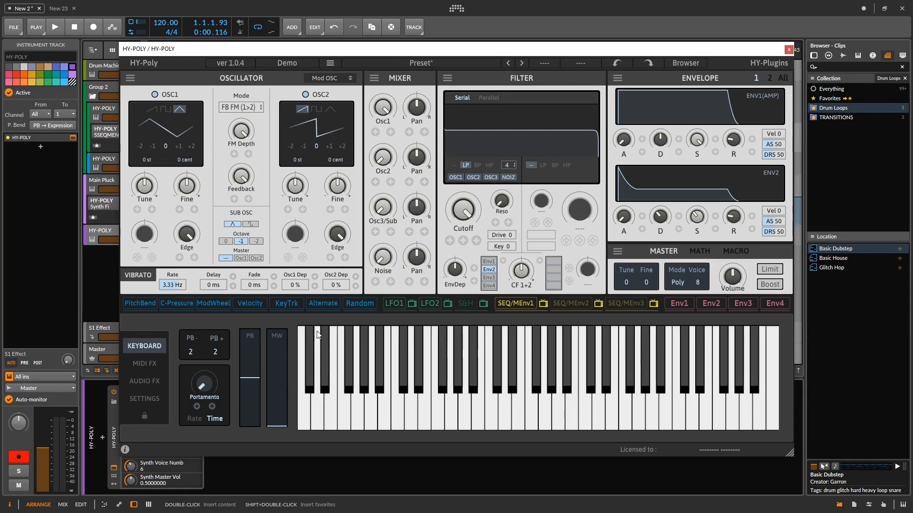
left_click_drag(378, 119, 379, 209)
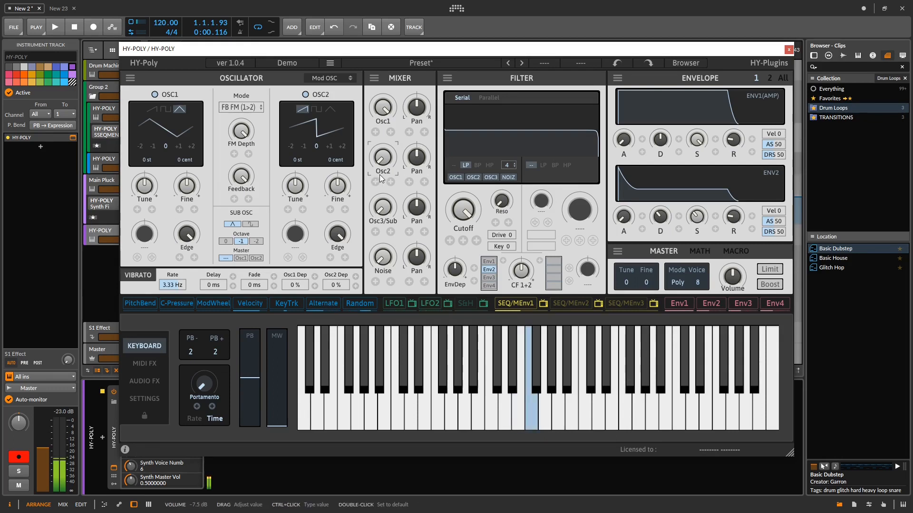
left_click_drag(375, 113, 393, 181)
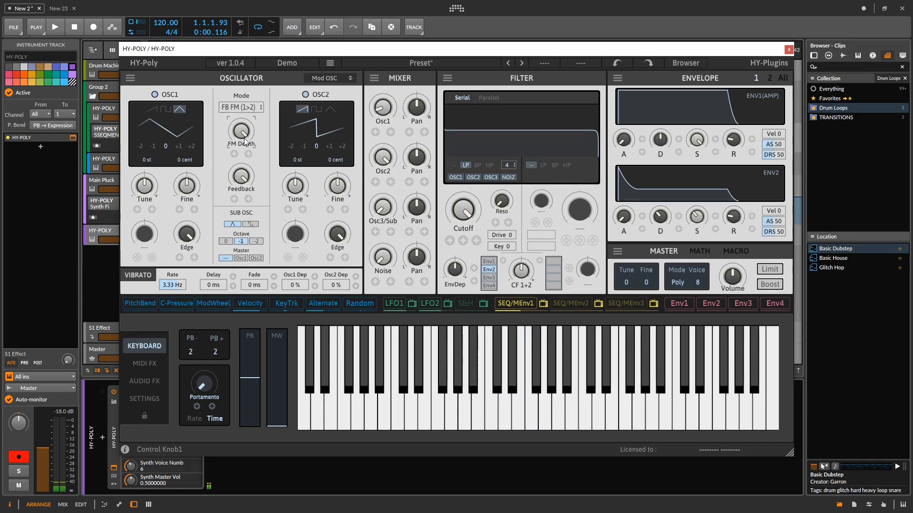
- Return the oscillator section to the 2OSC + SUB mode
left_click(341, 77)
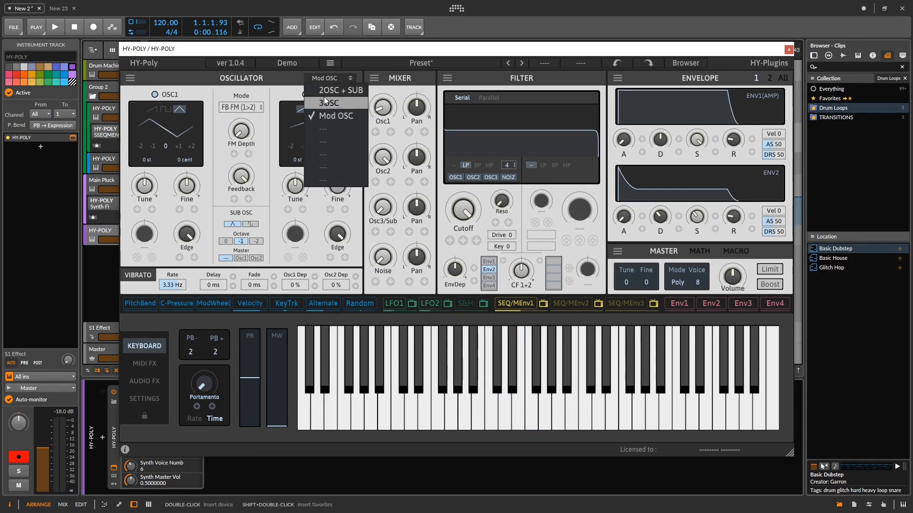
left_click(324, 97)
left_click(332, 78)
left_click(336, 89)
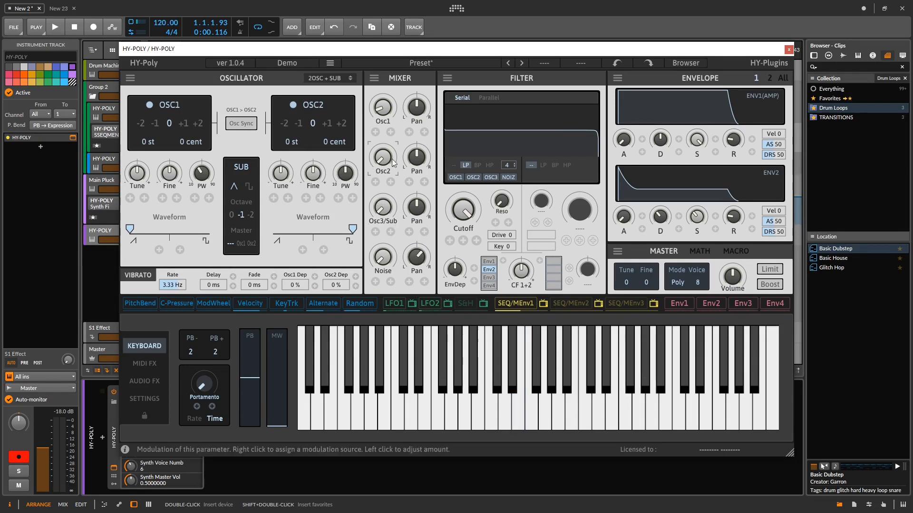
- Set the OSC1 octave to -1
left_click(141, 124)
left_click(154, 123)
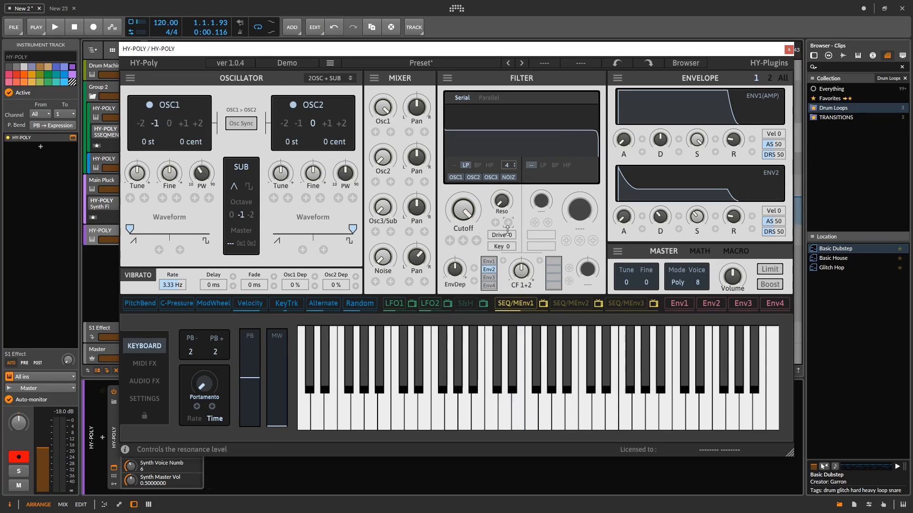
- Raise the first filter's resonance, audition its cutoff, and set its drive to 100
mouse_move(464, 204)
left_mouse_down()
mouse_move(462, 272)
mouse_move(465, 202)
left_mouse_up()
left_click_drag(500, 202, 489, 128)
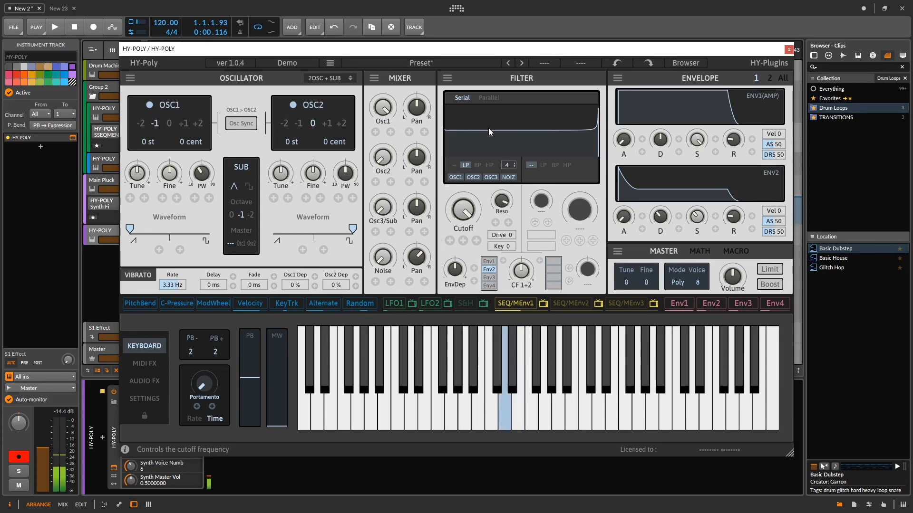
left_click_drag(466, 210, 459, 192)
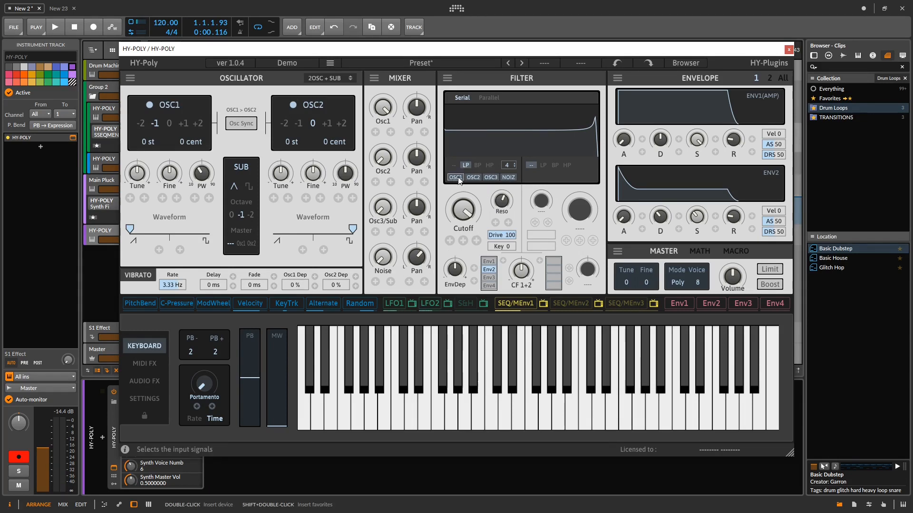
left_click(473, 178)
- Try the BP and HP types on the first filter while sweeping its cutoff, and return to LP
left_click(508, 165)
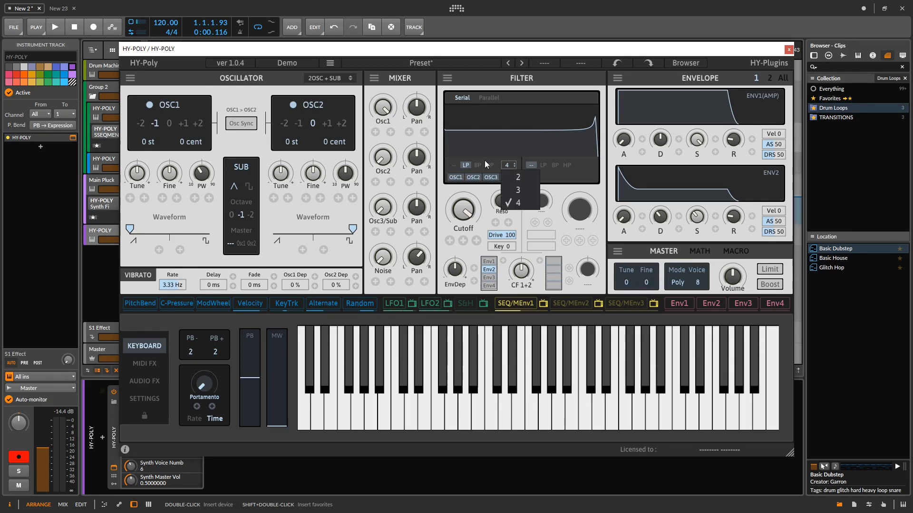
left_click(477, 165)
left_click_drag(464, 205, 464, 343)
left_click(490, 166)
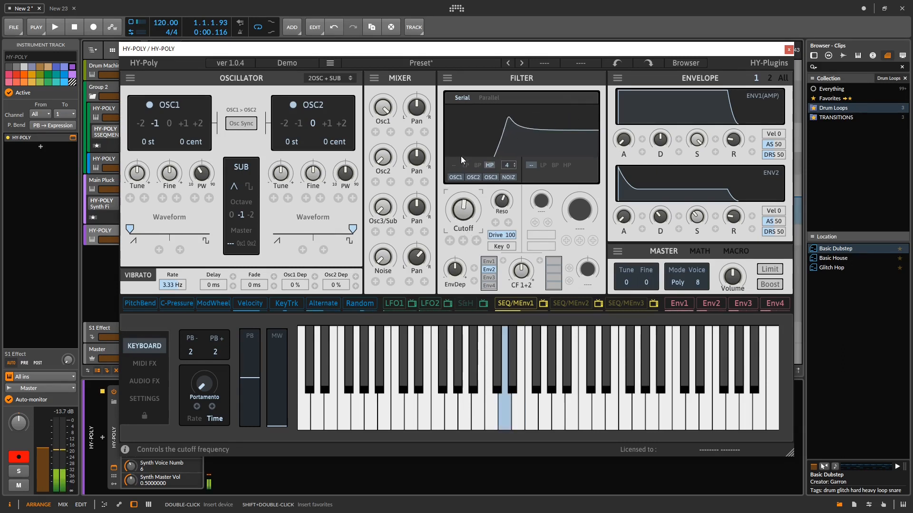
left_click(465, 166)
- Set the first low-pass filter's slope to 2 and open its cutoff fully
left_click(507, 165)
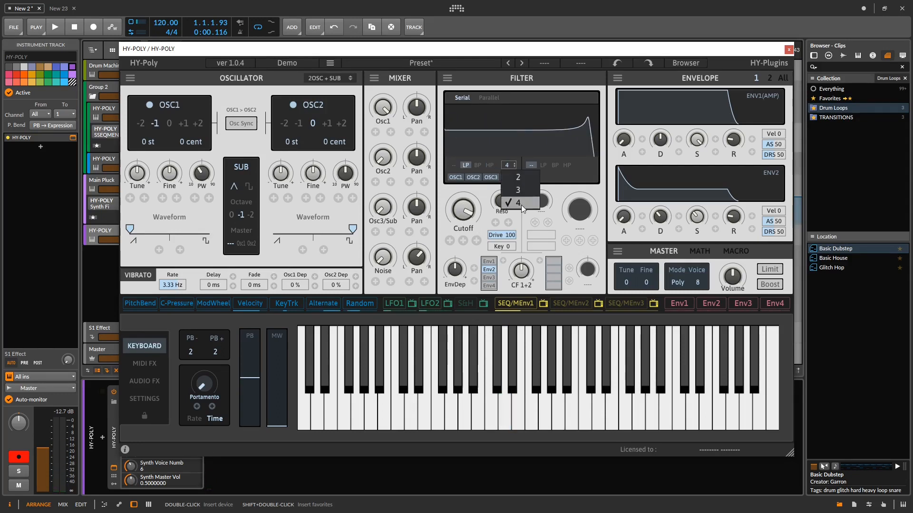
left_click_drag(449, 227, 502, 167)
left_click(515, 168)
left_click(507, 179)
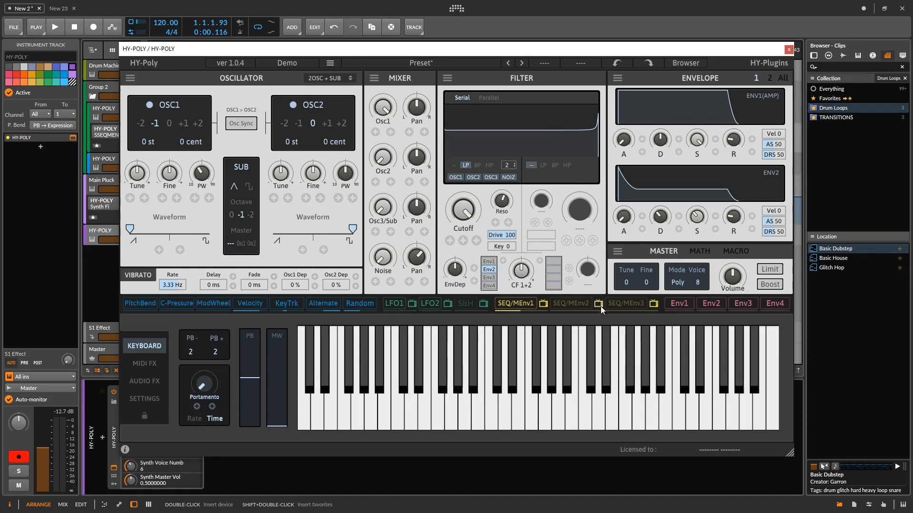
- Enable the second filter as LP with a raised cutoff, and run both filters in Parallel with the balance slightly toward F1
left_click(541, 165)
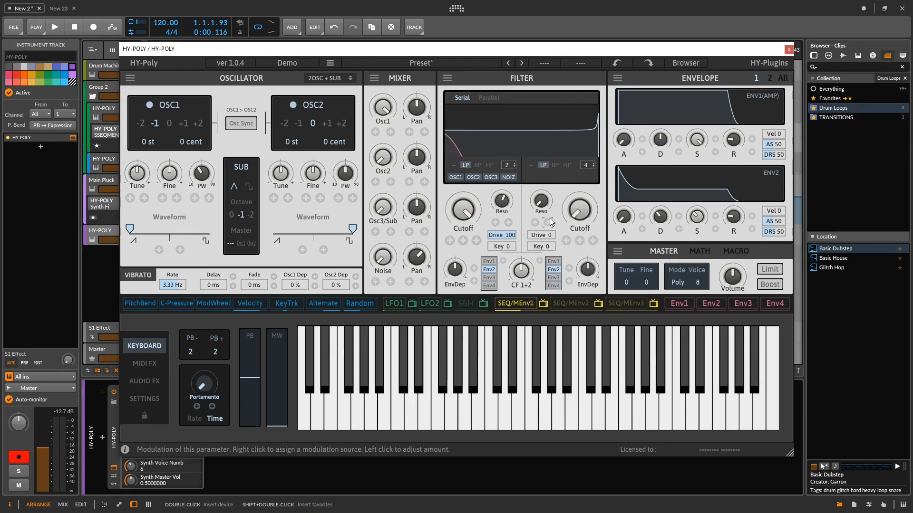
left_click_drag(581, 210, 586, 127)
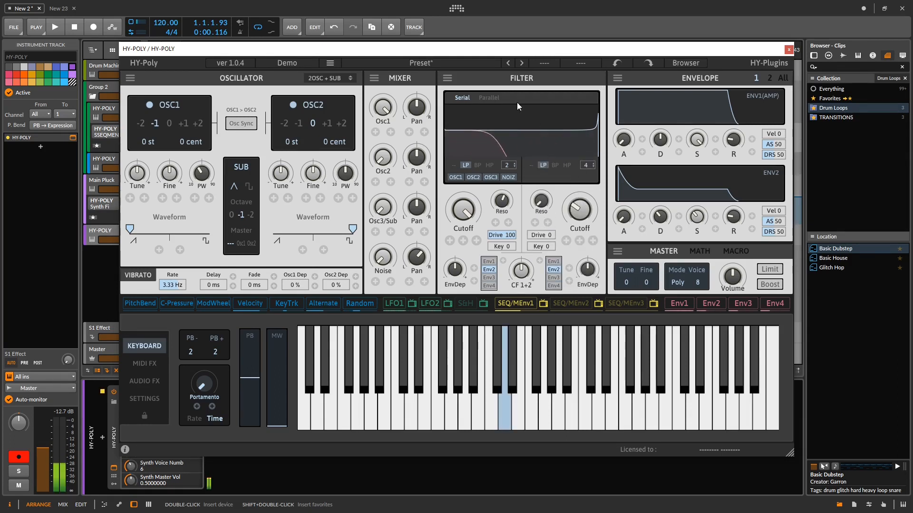
left_click(489, 98)
mouse_move(540, 98)
left_mouse_down()
mouse_move(526, 99)
mouse_move(565, 103)
mouse_move(533, 102)
left_mouse_up()
- Remove OSC2 from the second filter's inputs and set that filter's envelope source to Env1
left_click(552, 178)
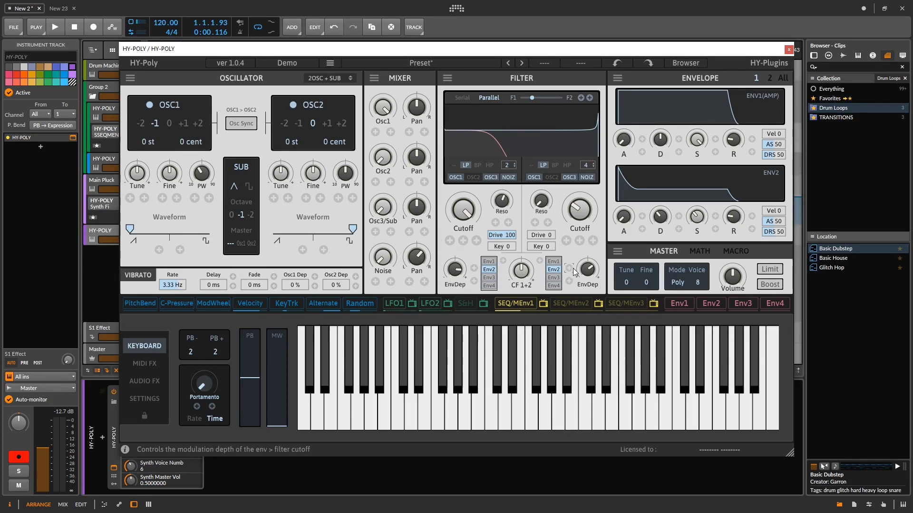
left_click(554, 286)
left_click(554, 261)
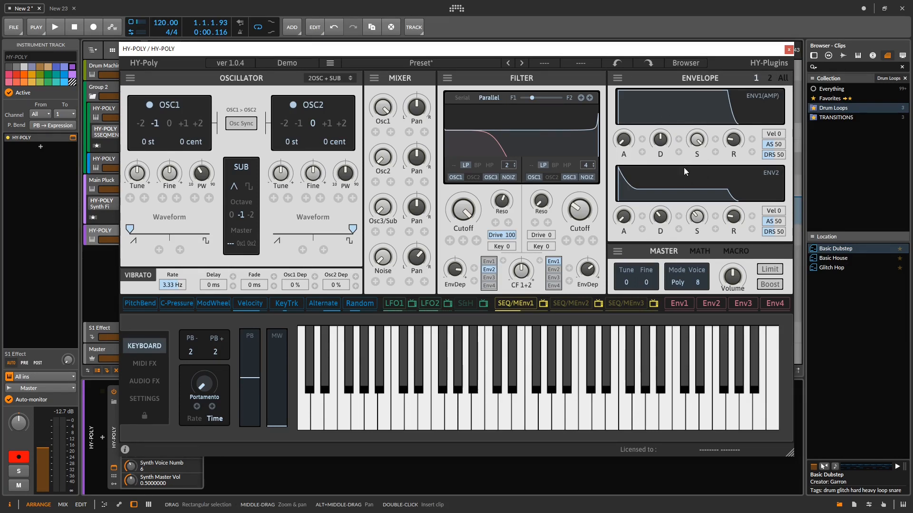
- View the ENV3/ENV4 page and the page with all envelopes, and return to envelope page 1
left_click(770, 78)
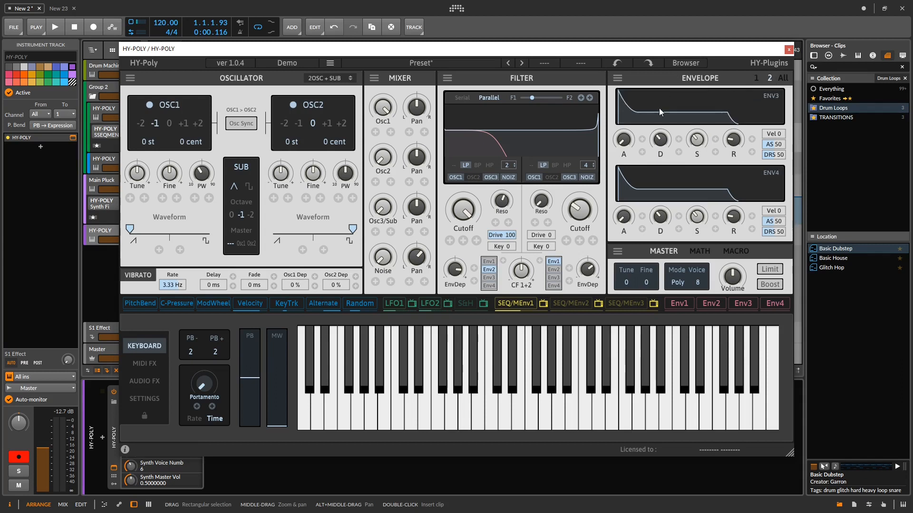
left_click(786, 80)
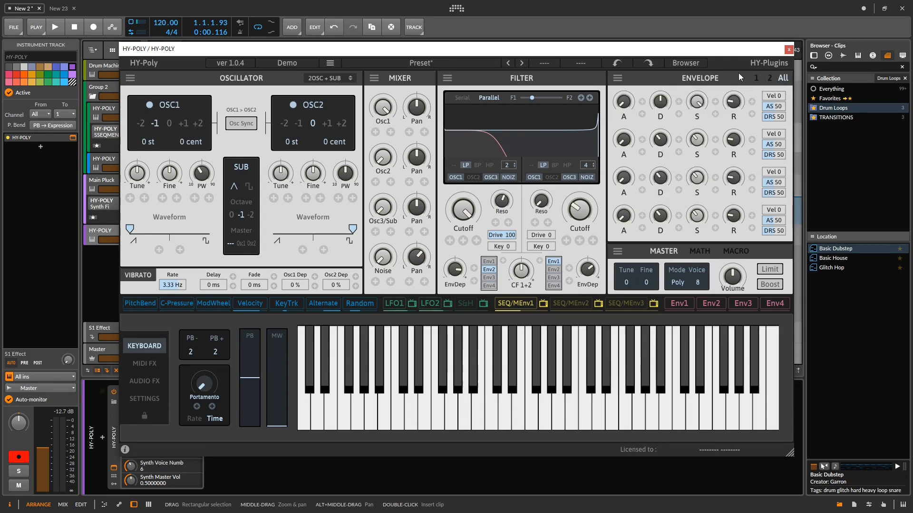
left_click(756, 78)
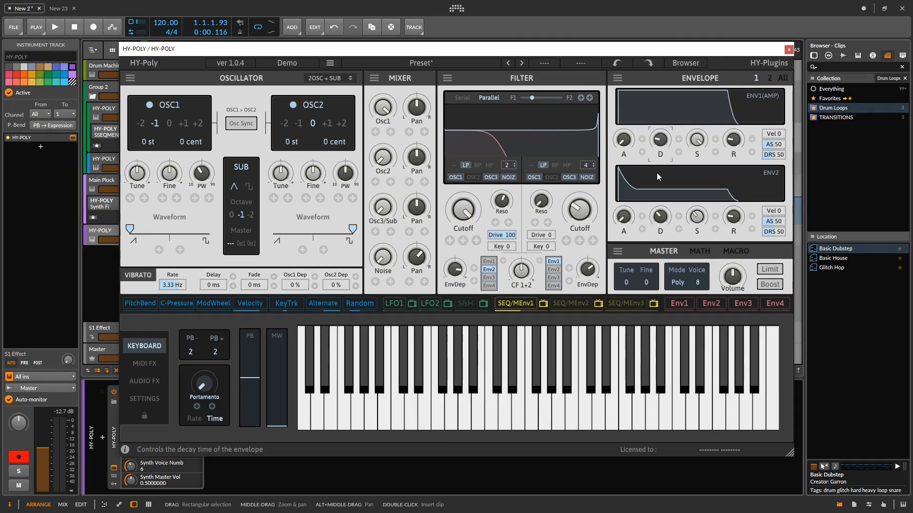
- Set the ENV1 attack shape (AS) to 31, and the ENV2 shapes to AS 100 and DRS 18
left_click_drag(774, 144, 773, 171)
left_click_drag(770, 221, 770, 188)
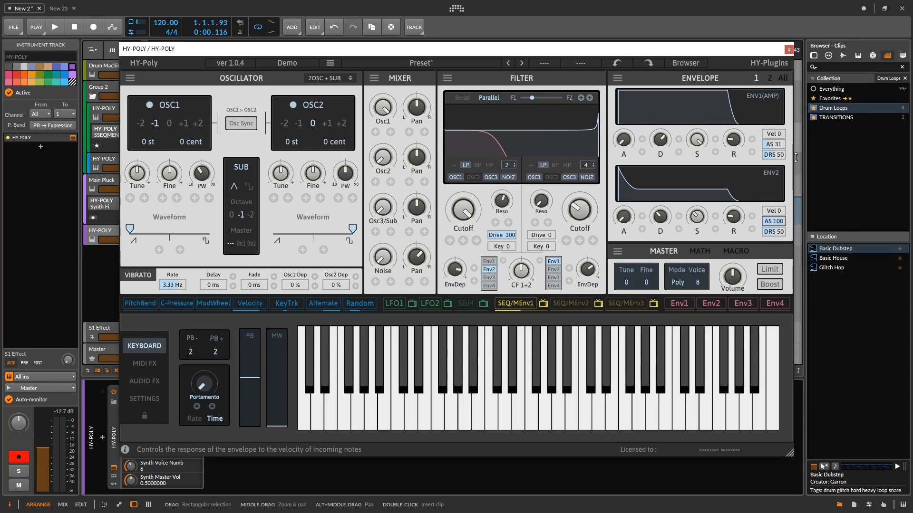
left_click_drag(768, 232, 779, 215)
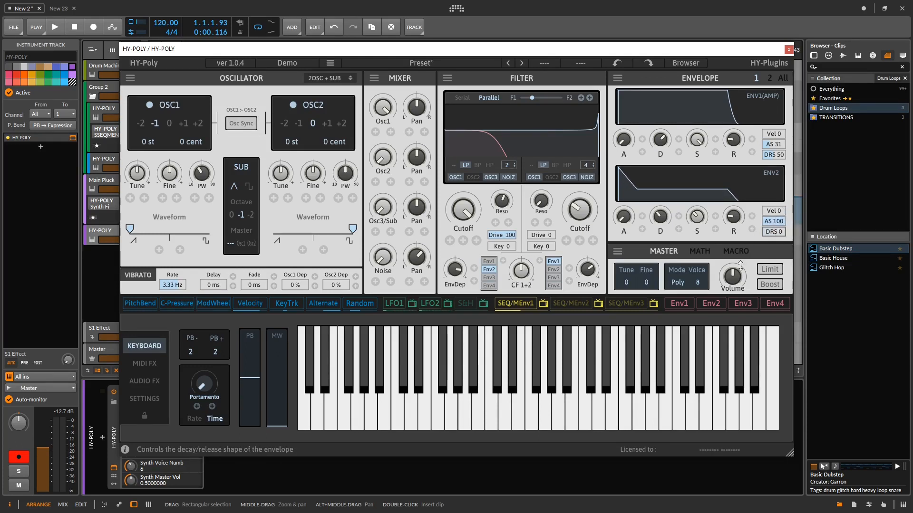
left_click_drag(733, 274, 793, 177)
left_click_drag(735, 246, 801, 230)
left_click_drag(759, 268, 806, 206)
left_click_drag(773, 257, 790, 217)
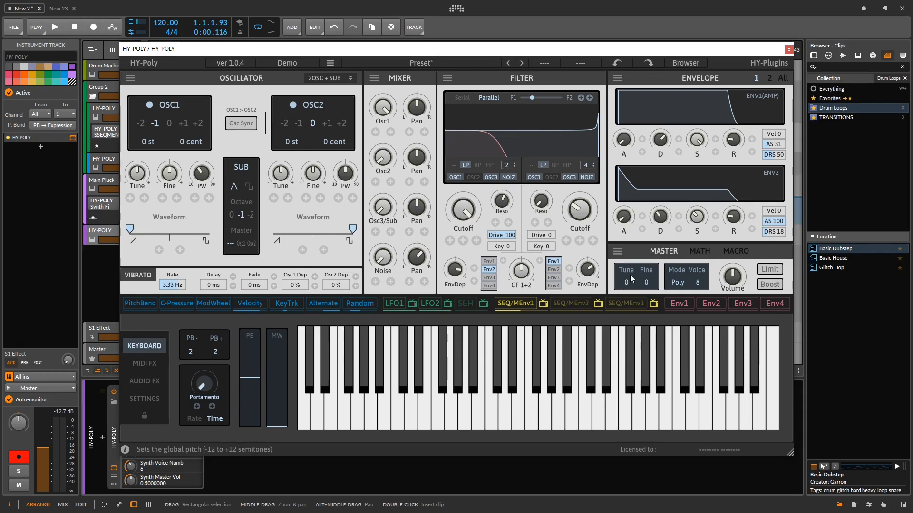
- Check the voice mode and voice count options in the Master section, keeping Poly with 8 voices
left_click(679, 282)
left_click(681, 281)
left_click(684, 289)
left_click(695, 295)
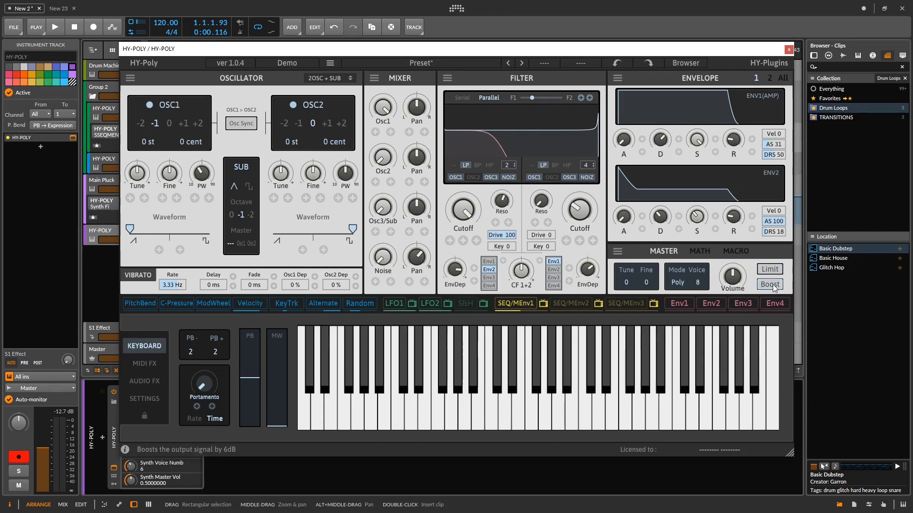
- Show the Math section and examine its source selectors
left_click(699, 251)
left_click(647, 269)
left_click(653, 275)
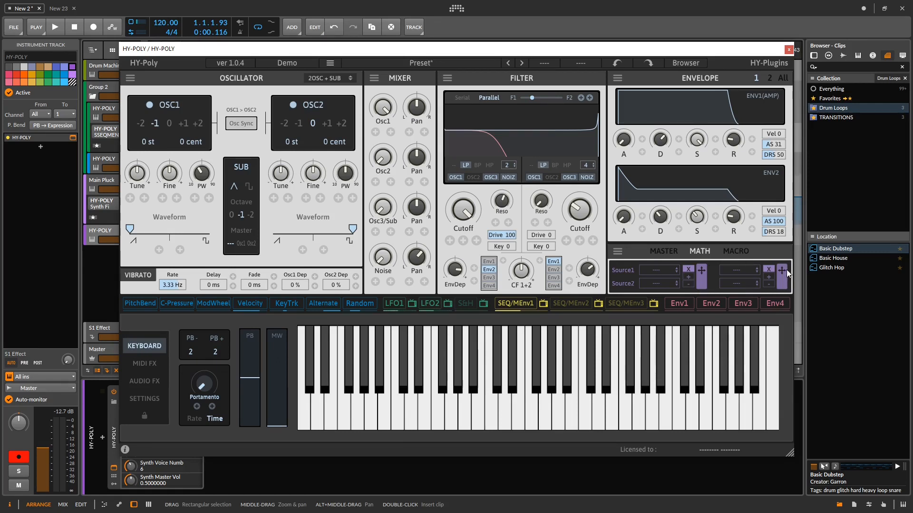
- Assign macro 4 as a modulator of the second filter's cutoff and reset the macro 1 knob
left_click_drag(786, 270, 746, 256)
left_click_drag(499, 250, 765, 287)
left_click(744, 250)
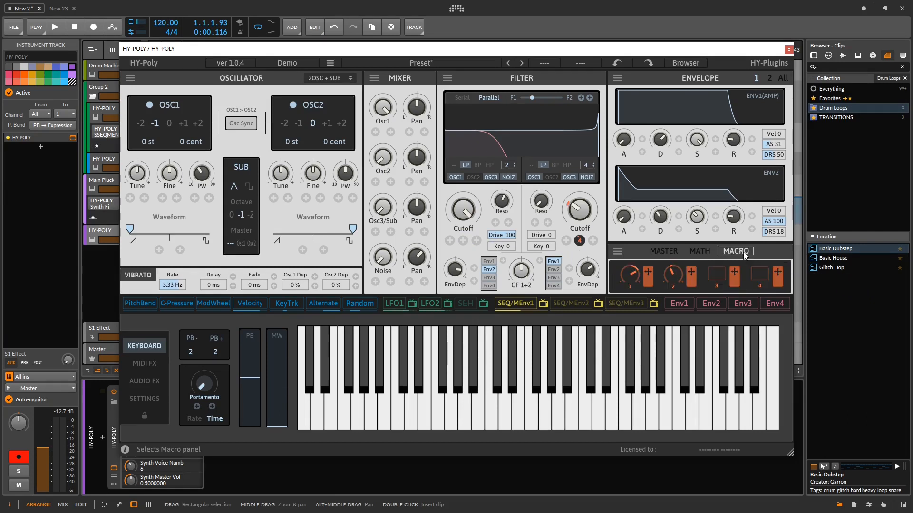
double_click(629, 278)
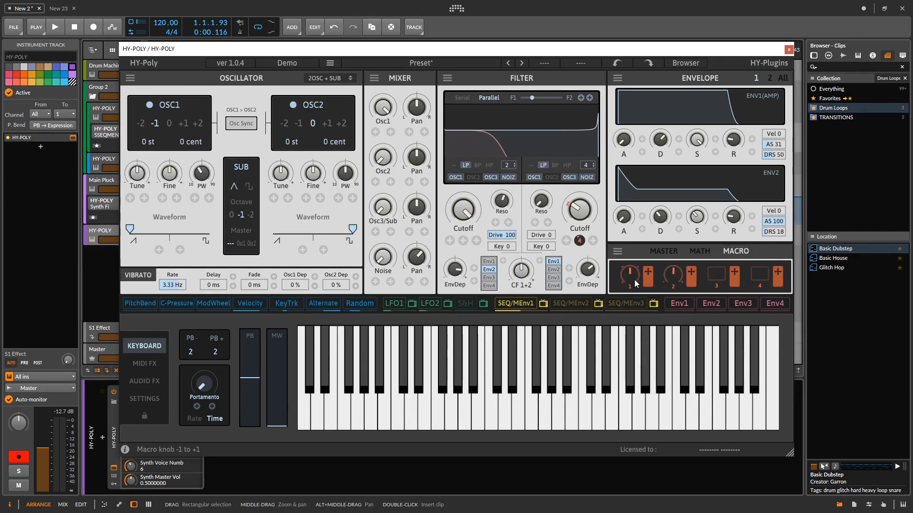
left_click(762, 273)
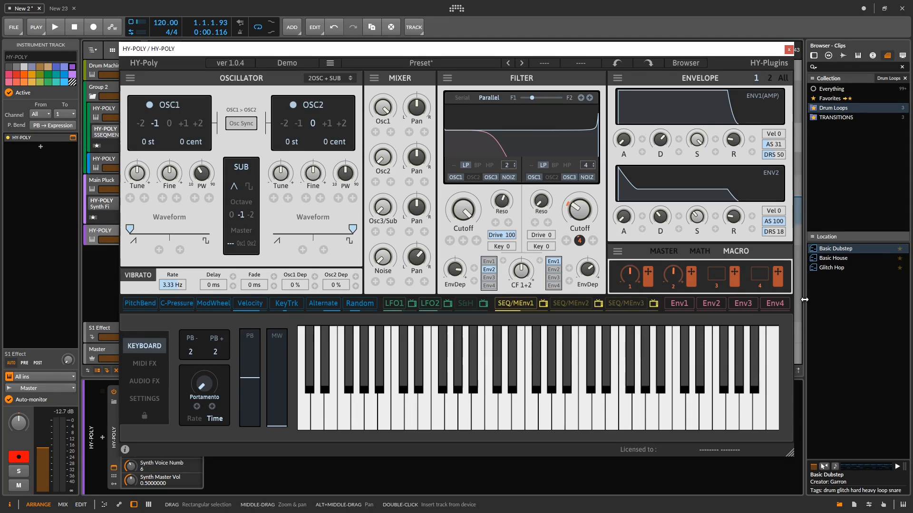
- Assign PitchBend to modulate the Noise level and LFO1 to modulate the Osc3/Sub level in the mixer
left_click_drag(357, 302, 356, 293)
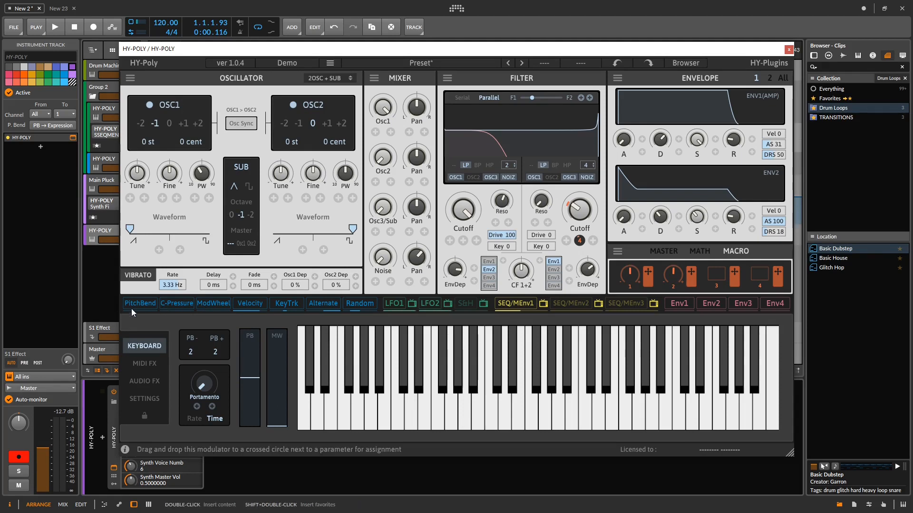
left_click_drag(132, 307, 369, 268)
left_click_drag(320, 210, 146, 310)
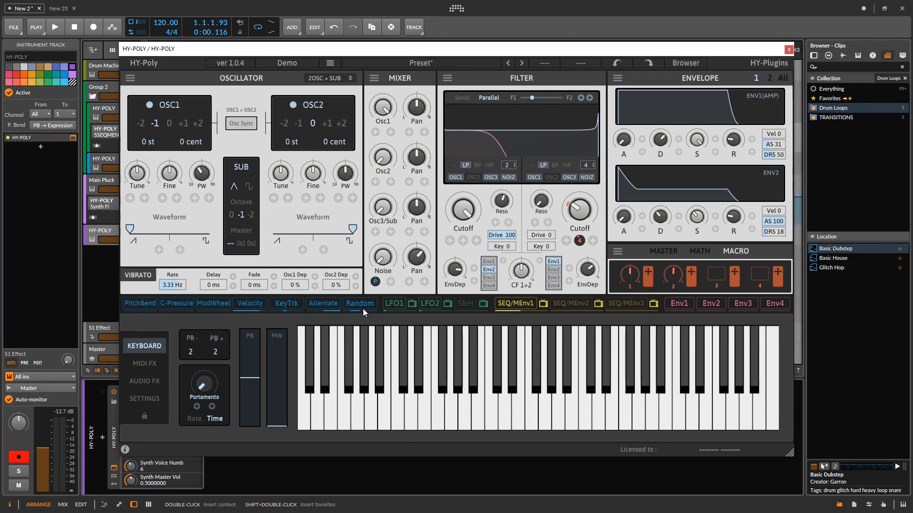
left_click_drag(399, 308, 403, 276)
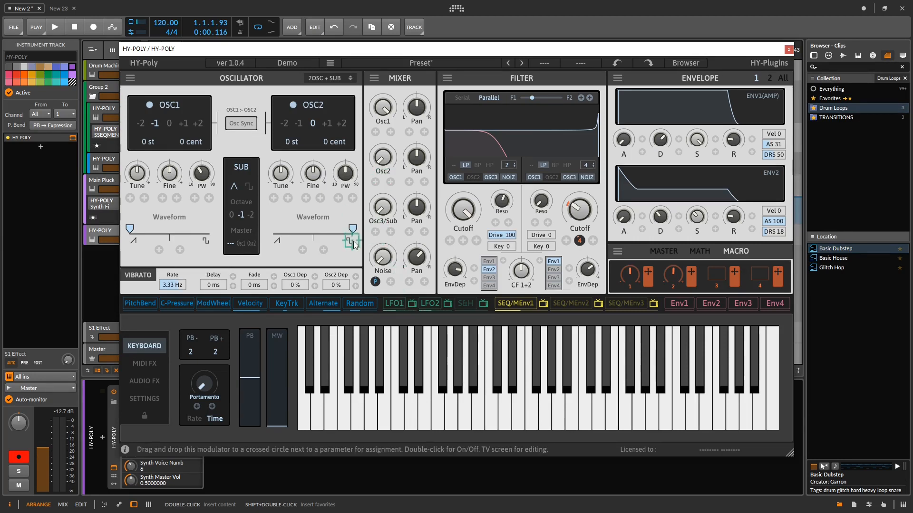
left_click_drag(374, 233, 375, 232)
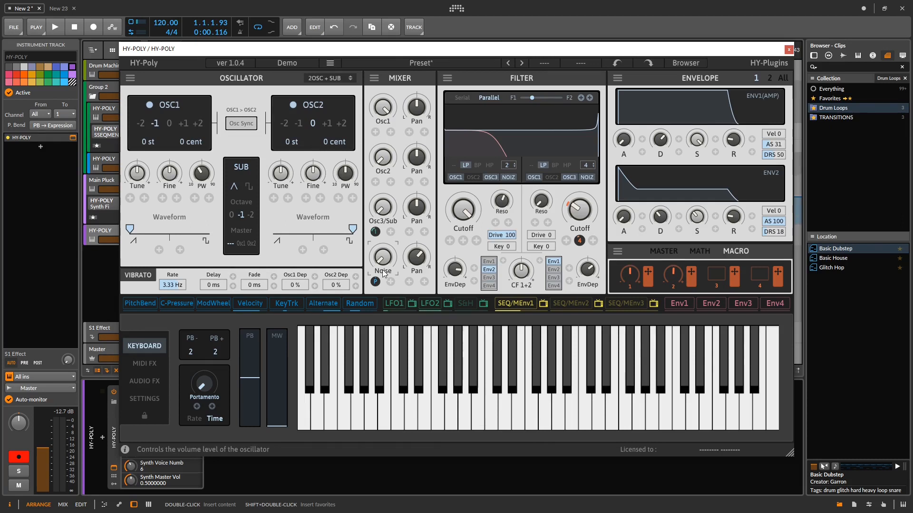
- Open the LFO 1/2 editor, enlarge both it and the plugin window, and briefly run playback
left_click(413, 305)
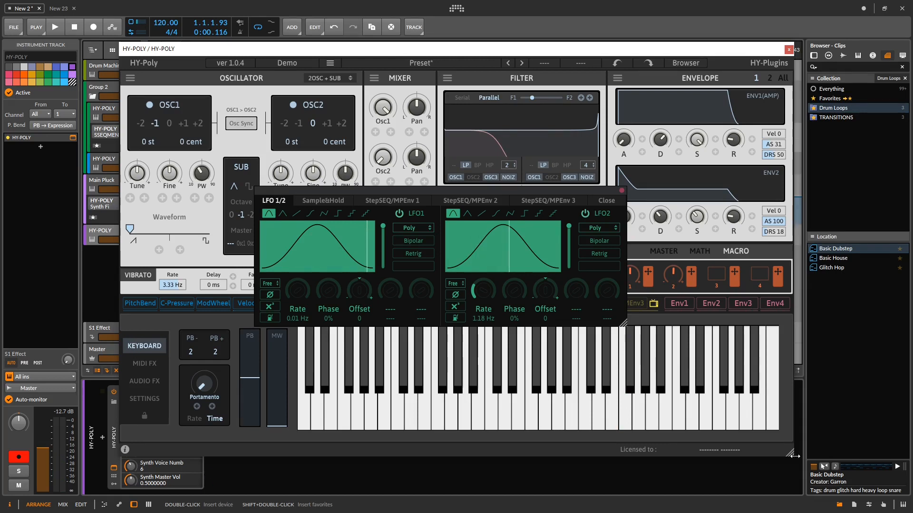
mouse_move(790, 454)
left_mouse_down()
mouse_move(602, 337)
mouse_move(804, 459)
left_mouse_up()
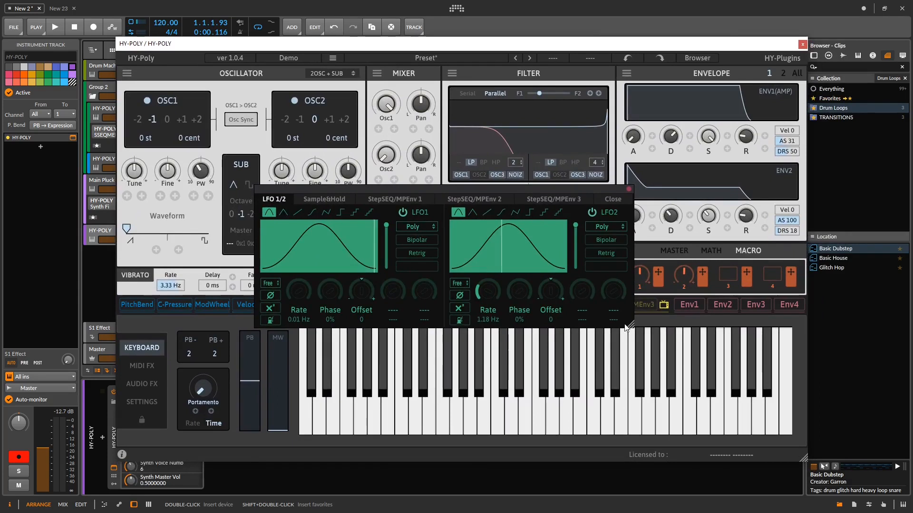
left_click_drag(631, 327, 667, 403)
left_click_drag(681, 192, 602, 112)
key("space")
key("space")
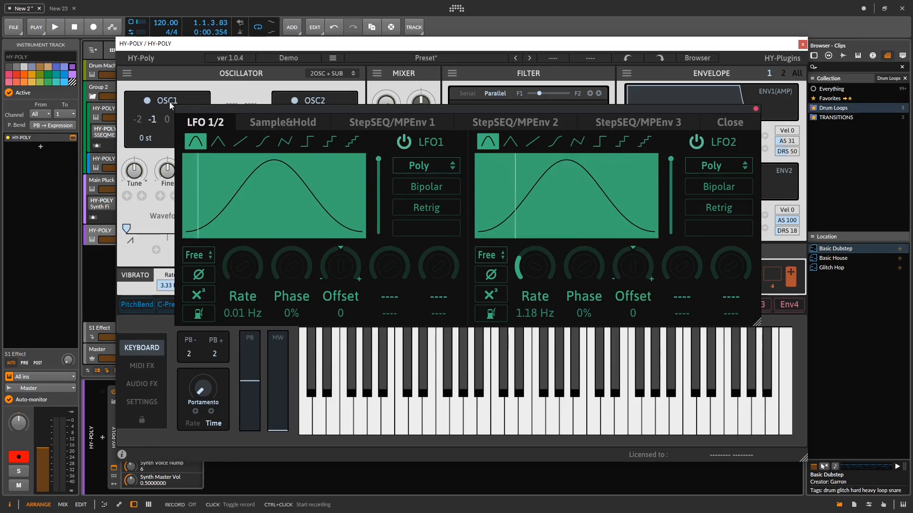
- Set the LFO1 offset to +20, invert its output, and change its waveform to triangle
left_click_drag(242, 289, 224, 306)
left_click_drag(293, 268, 345, 264)
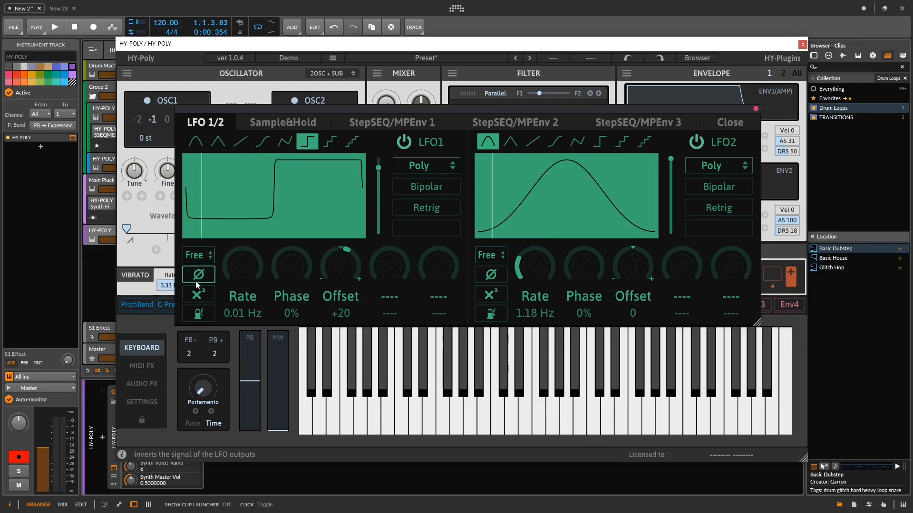
left_click(196, 280)
left_click(196, 281)
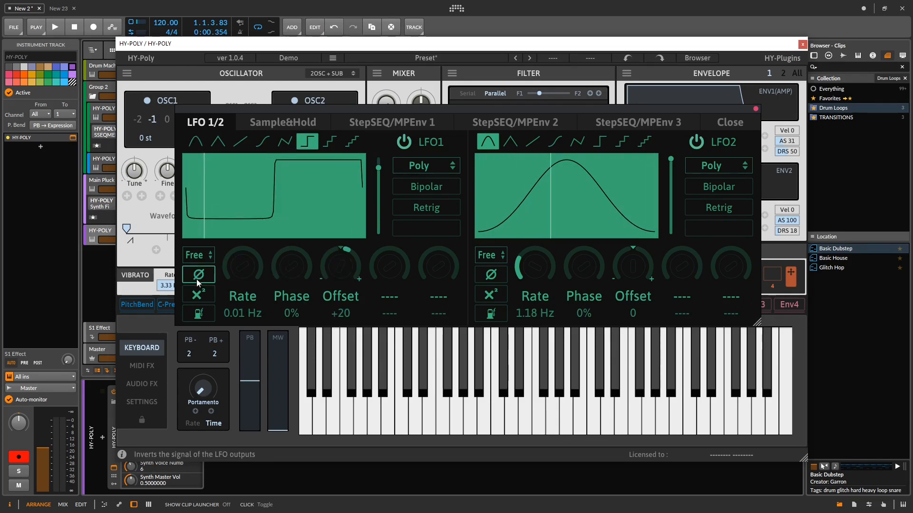
left_click(196, 280)
left_click(216, 142)
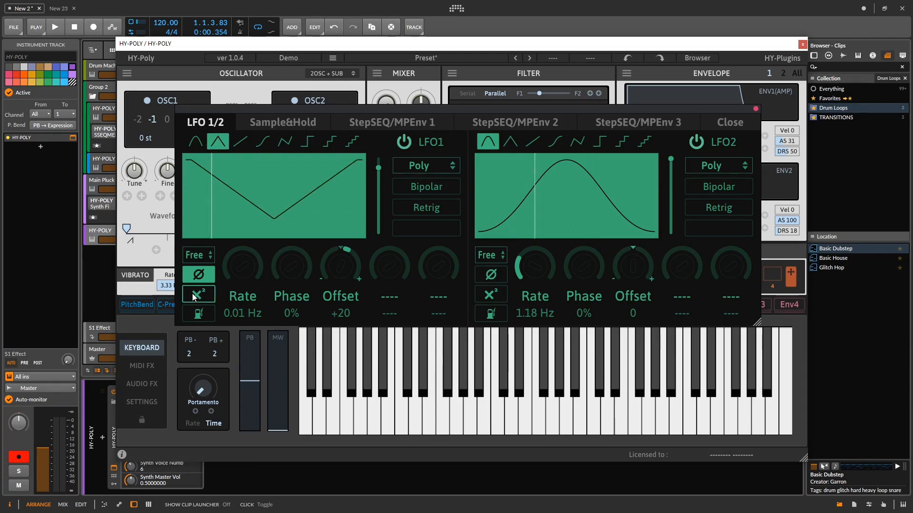
- Try LFO1's squaring and neighbouring output option, leaving both off, and turn off its signal inversion
left_click(199, 314)
left_click(198, 294)
left_click(198, 314)
left_click(198, 294)
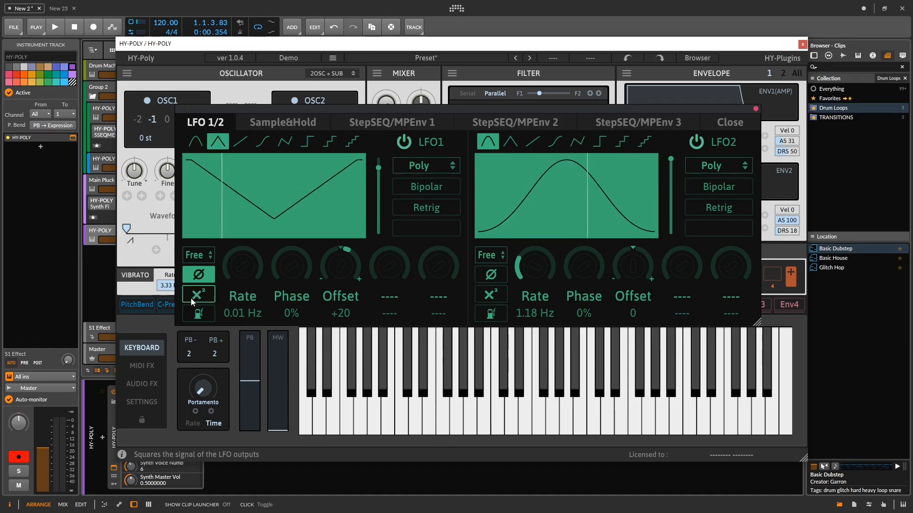
left_click(195, 280)
- Keep LFO1 in Poly mode and enable its Retrig and One Shot options
left_click(425, 165)
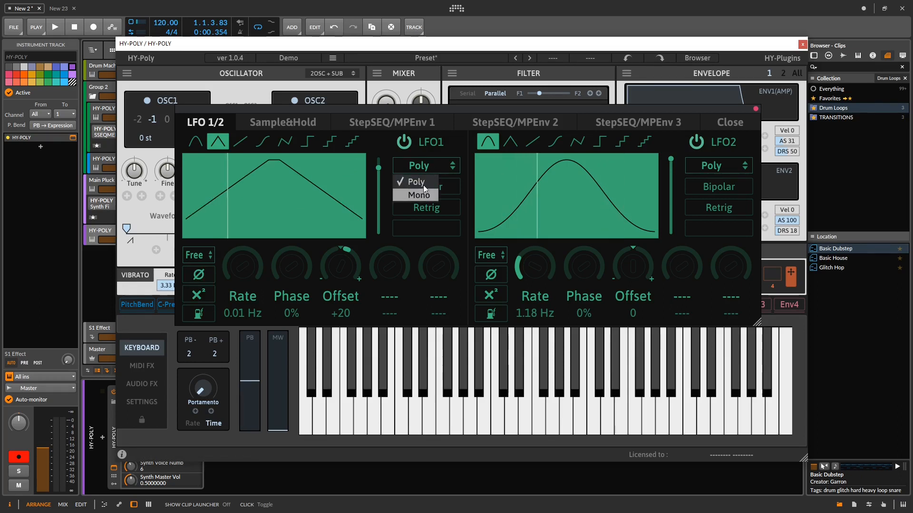
left_click(441, 155)
left_click(435, 208)
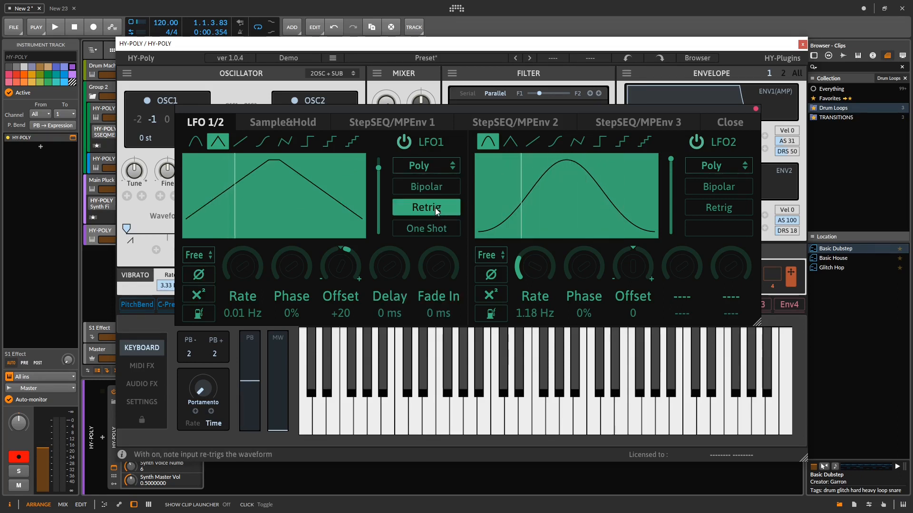
left_click(433, 232)
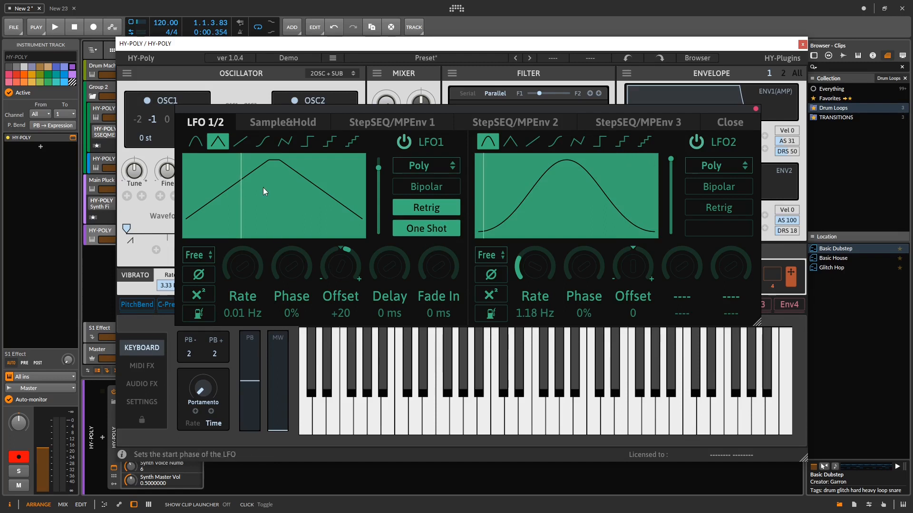
- Turn off LFO1's One Shot option and try its Fade In control
left_click(431, 230)
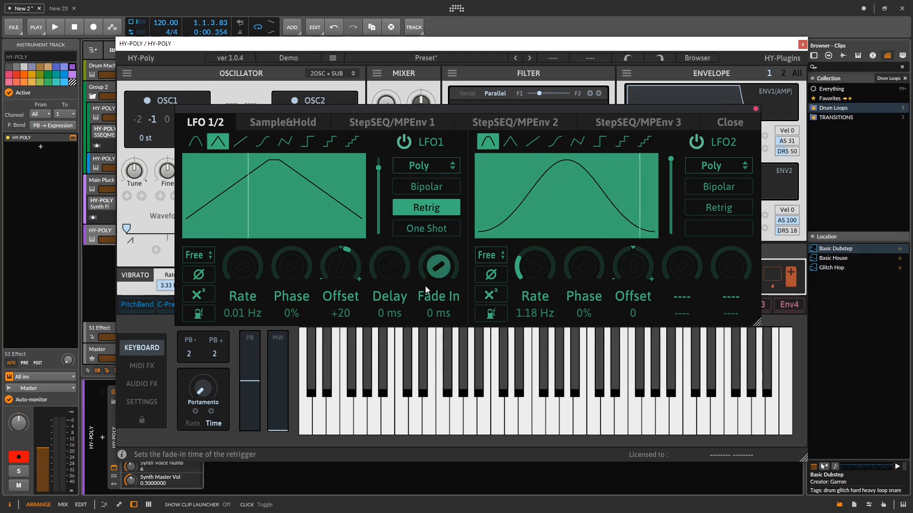
mouse_move(438, 278)
left_mouse_down()
mouse_move(439, 244)
mouse_move(438, 279)
left_mouse_up()
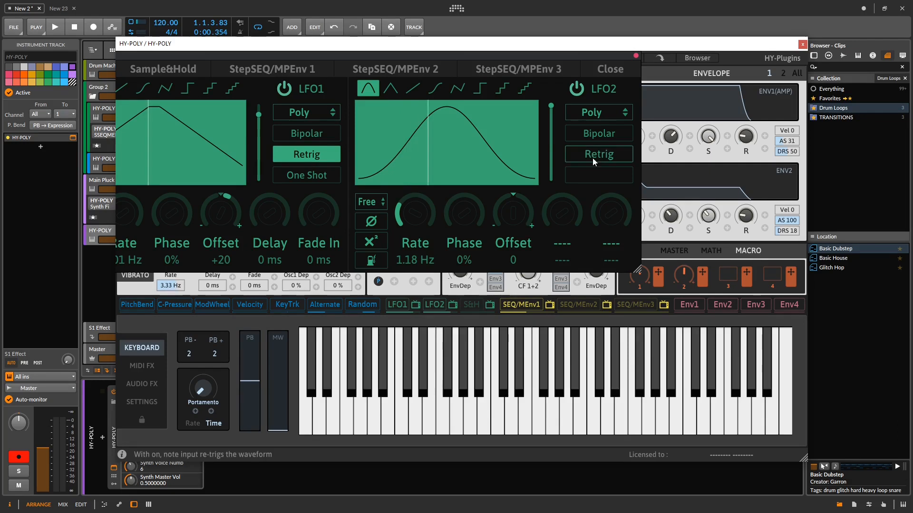
- Open the Sample&Hold editor and set its rate to 20 Hz and its offset to +53
left_click(490, 305)
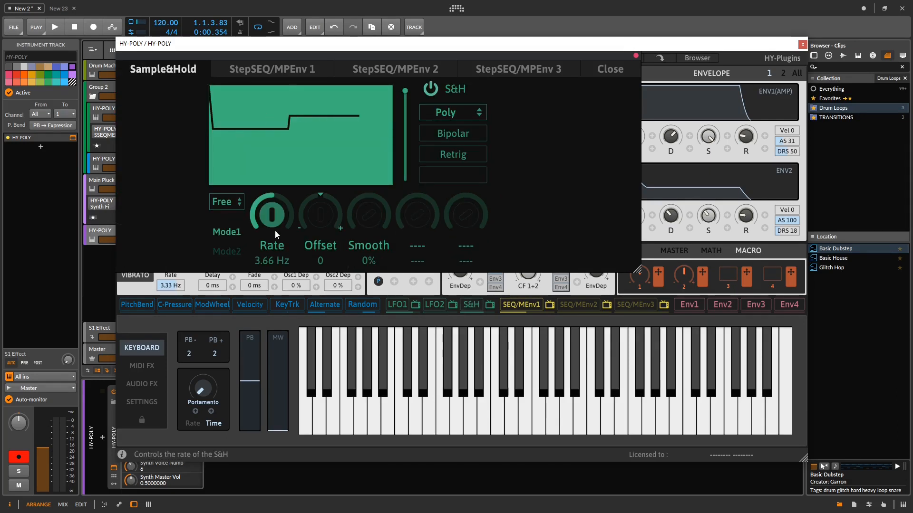
left_click_drag(274, 230, 327, 186)
left_click_drag(300, 230, 322, 181)
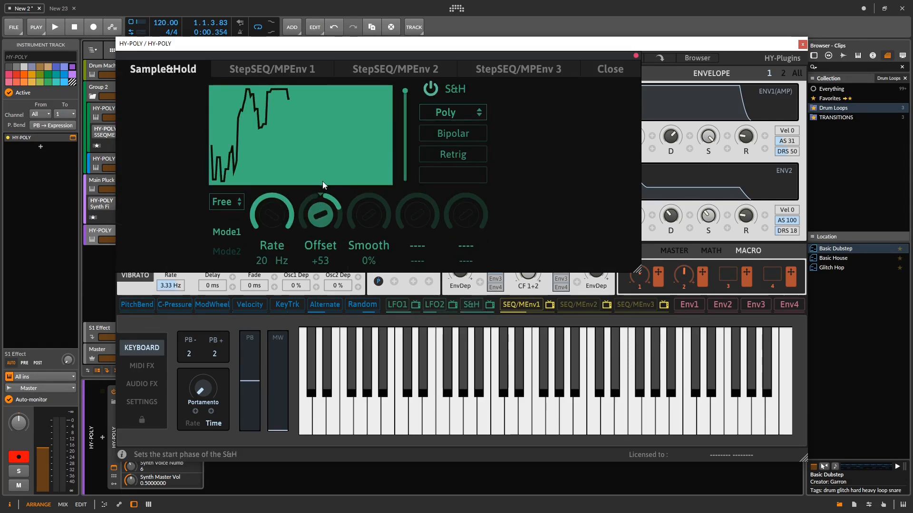
- Switch the Sample&Hold rate from Free to Note sync and adjust its Smooth amount
left_click(226, 201)
left_click(240, 230)
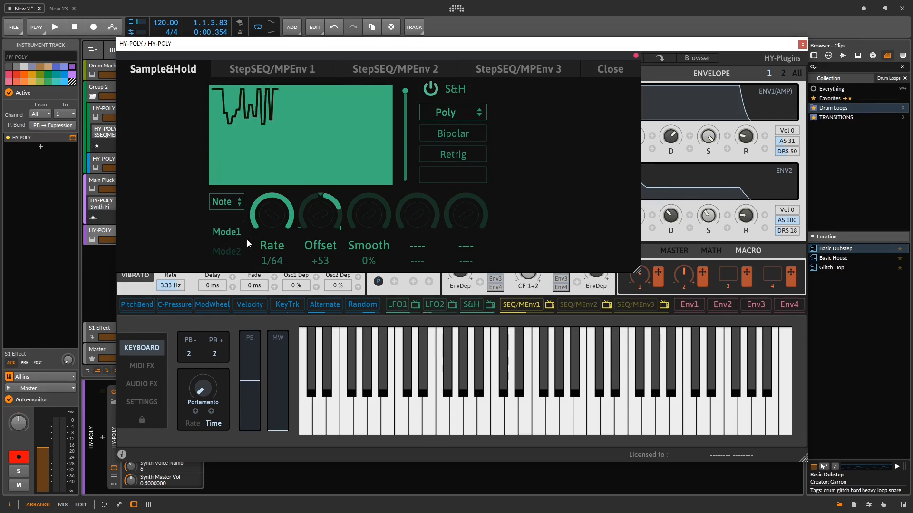
left_click_drag(372, 234, 366, 162)
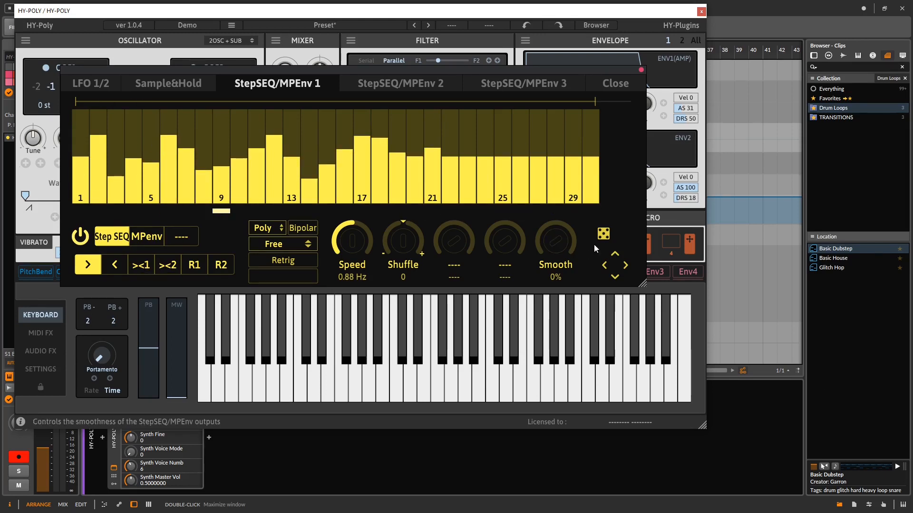
- Randomize the step values of the StepSEQ/MPEnv 1 sequencer several times
left_click(609, 238)
left_click(609, 239)
left_click(608, 239)
left_click(608, 239)
left_click(610, 239)
left_click(609, 239)
left_click(609, 238)
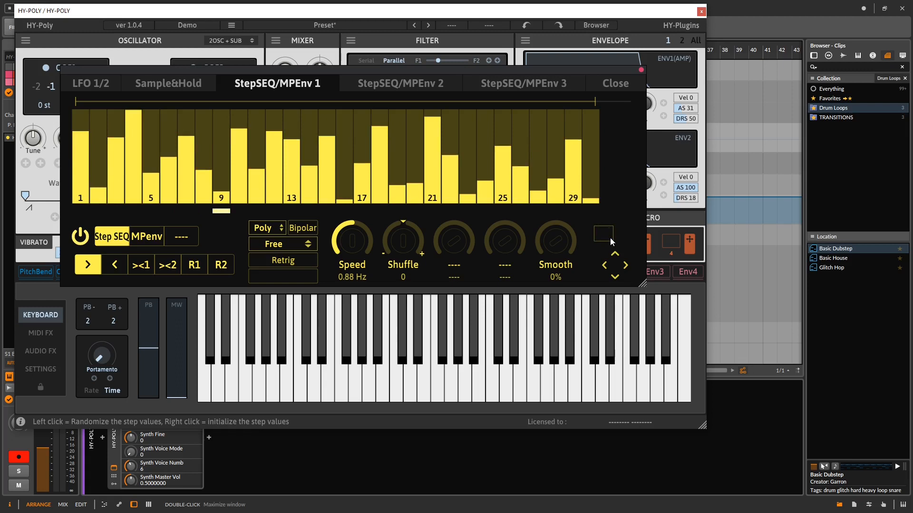
left_click(610, 238)
left_click(609, 238)
- Shift the StepSEQ 1 pattern a few steps to the right and nudge all step values up and down
left_click(624, 266)
left_click(624, 266)
left_click(624, 267)
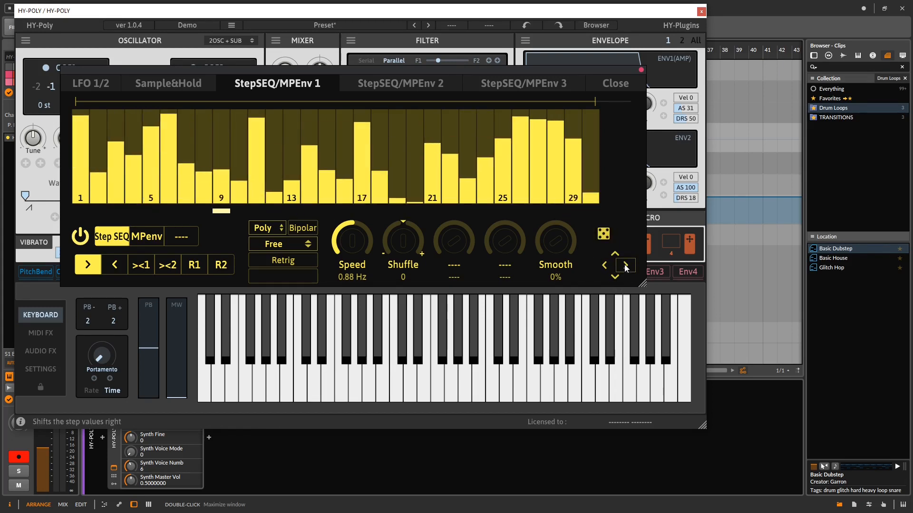
left_click(624, 266)
left_click(624, 267)
left_click(624, 266)
left_click(616, 254)
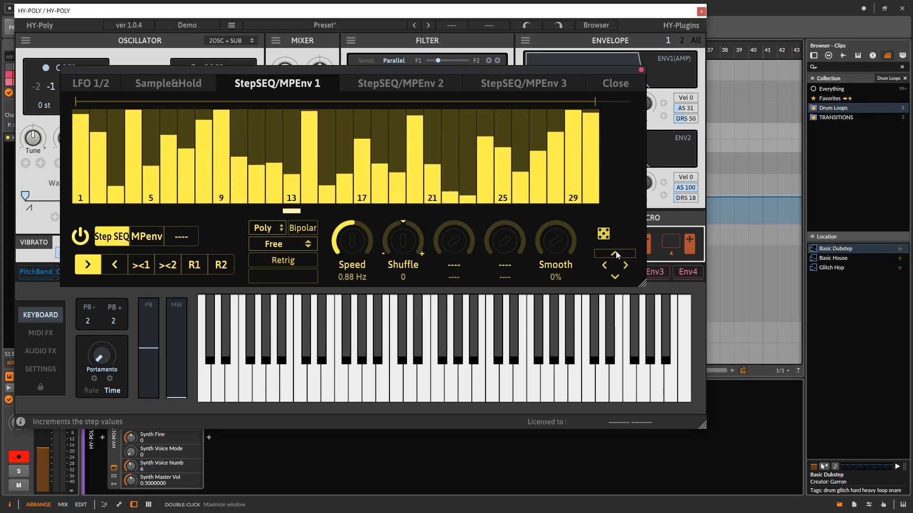
left_click(615, 278)
left_click(614, 278)
left_click(614, 278)
left_click(614, 278)
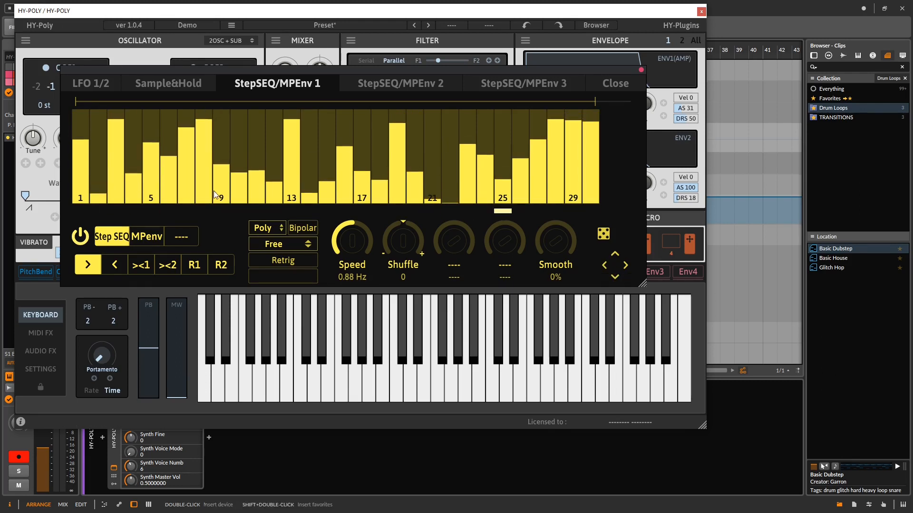
- Set the StepSEQ 1 speed to 0.08 Hz and shuffle to +36, and try the running directions, ending on R2
left_click_drag(352, 244, 393, 204)
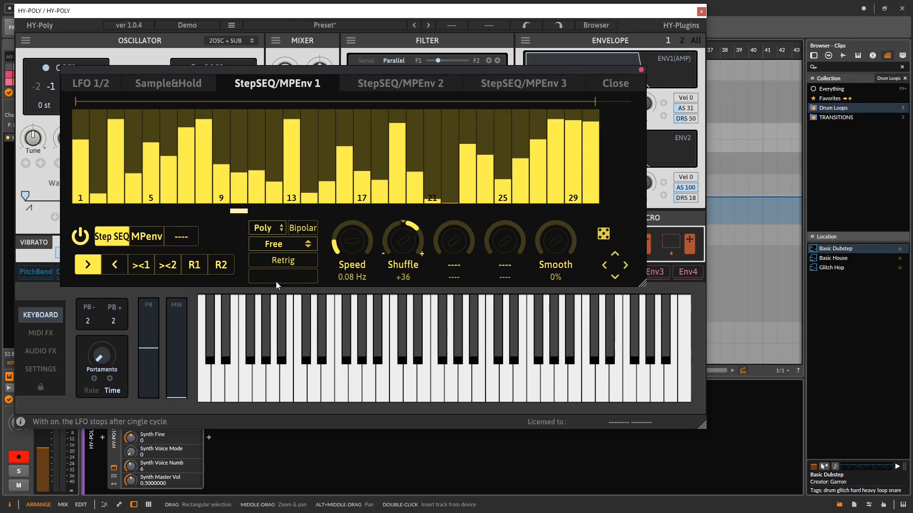
left_click(136, 270)
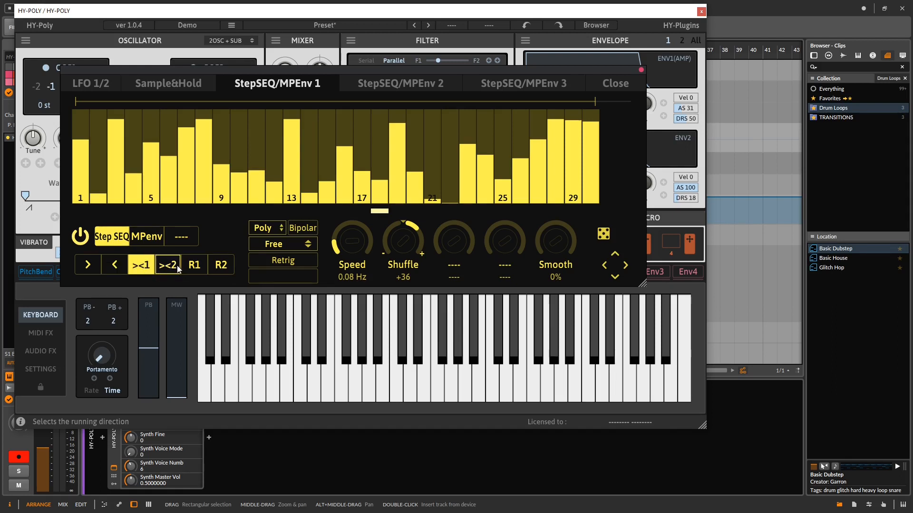
left_click(194, 265)
left_click(220, 265)
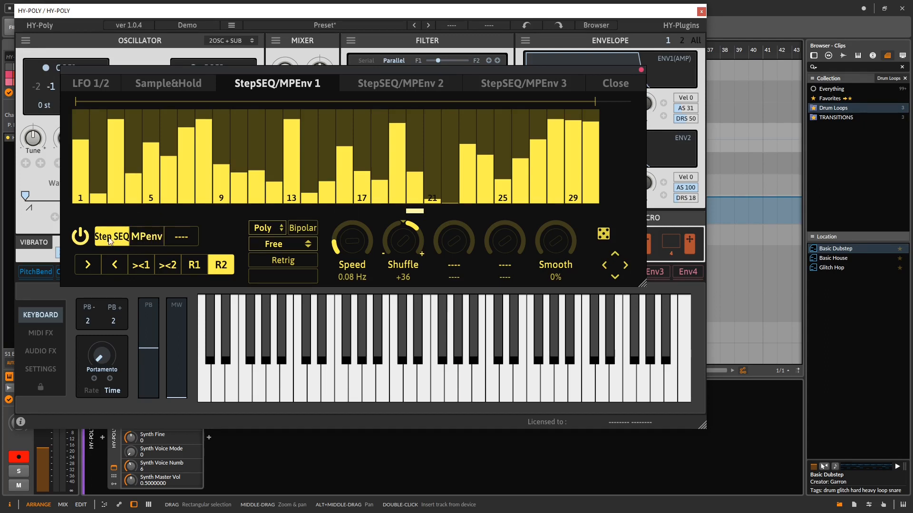
- Switch StepSEQ/MPEnv 1 to MPEnv mode and draw an envelope with four added break points, making the last one a curve point
left_click(147, 237)
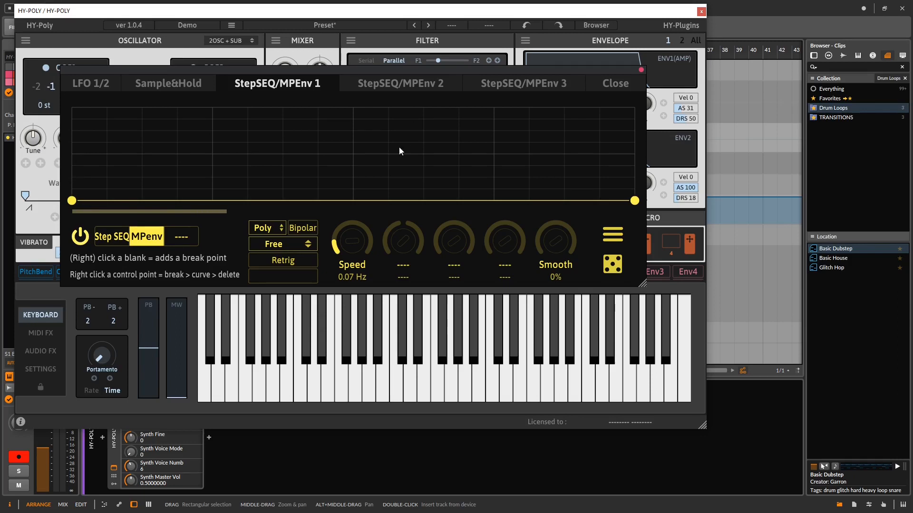
left_click(164, 153)
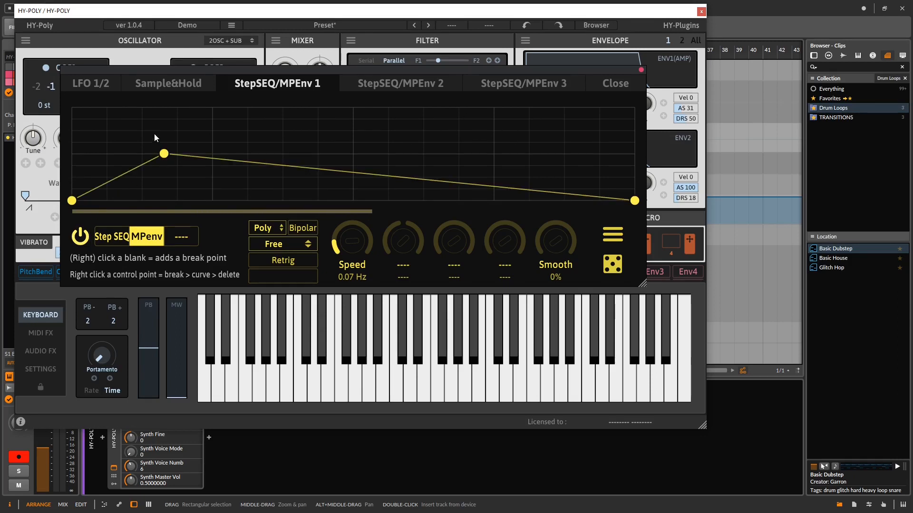
left_click_drag(164, 153, 178, 108)
left_click(261, 149)
left_click_drag(261, 149, 233, 201)
left_click(310, 196)
left_click_drag(310, 196, 324, 141)
left_click(381, 155)
left_click_drag(382, 155, 358, 107)
right_click(428, 173)
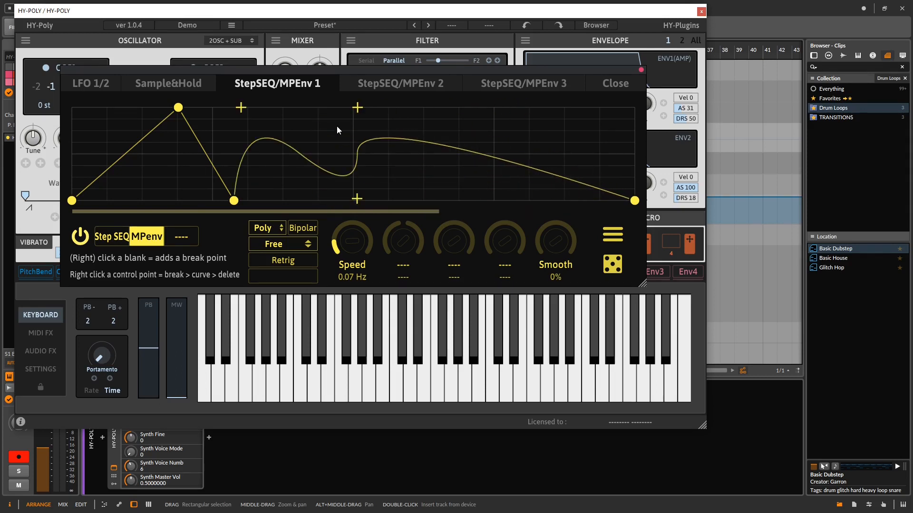
- Set the MPEnv 1 speed to 1.55 Hz and check the envelope's preset options
left_click_drag(352, 236, 391, 216)
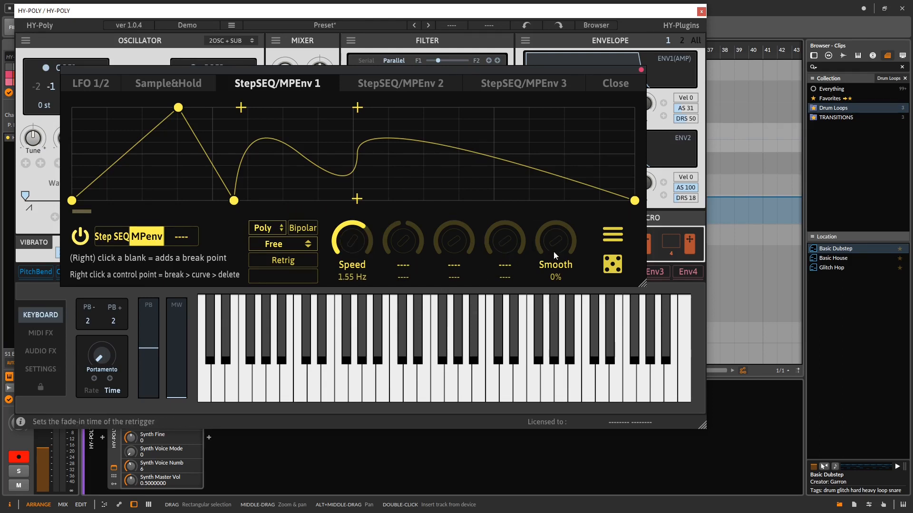
left_click(614, 235)
left_click(616, 240)
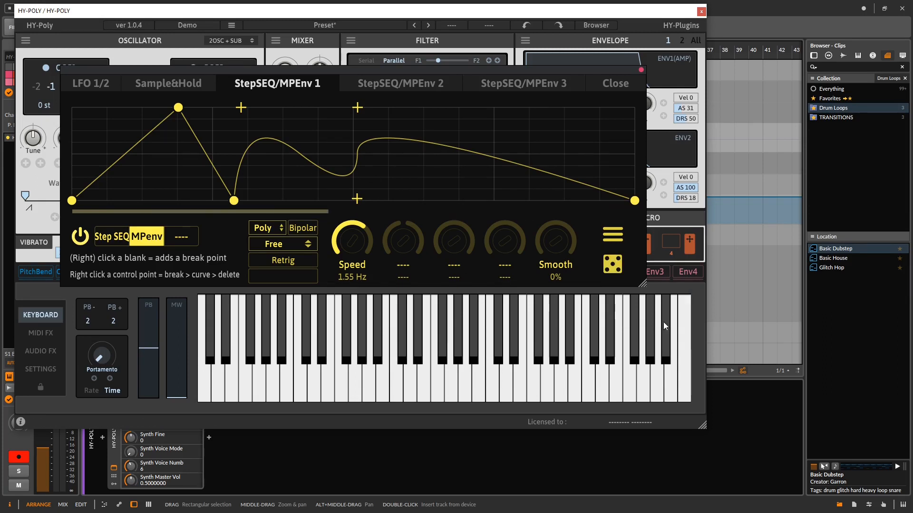
- Randomize the MPEnv 1 shape repeatedly and look at the preset save and folder options
left_click(610, 270)
left_click(610, 271)
left_click(611, 273)
left_click(611, 273)
left_click(611, 273)
left_click(611, 273)
left_click(612, 274)
left_click(611, 273)
left_click(611, 273)
left_click(611, 273)
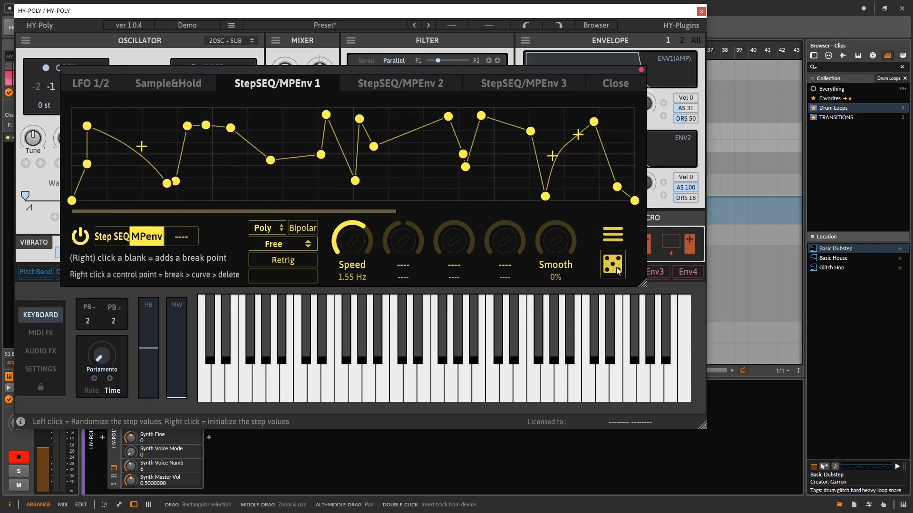
left_click(620, 236)
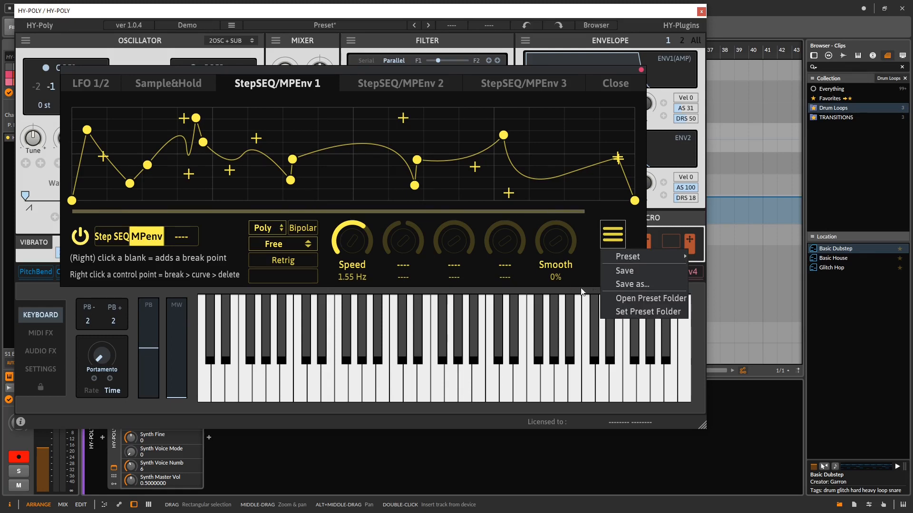
left_click(613, 241)
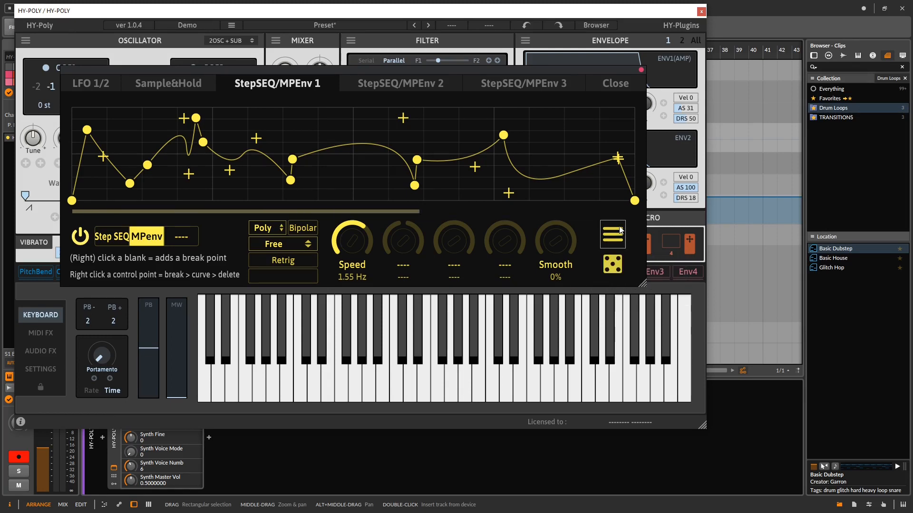
- Initialize the MPEnv 1 shape and generate several more random envelopes
right_click(610, 266)
left_click(610, 265)
left_click(609, 265)
left_click(610, 265)
left_click(610, 265)
left_click(610, 265)
left_click(610, 266)
left_click(609, 265)
left_click(611, 266)
left_click(609, 266)
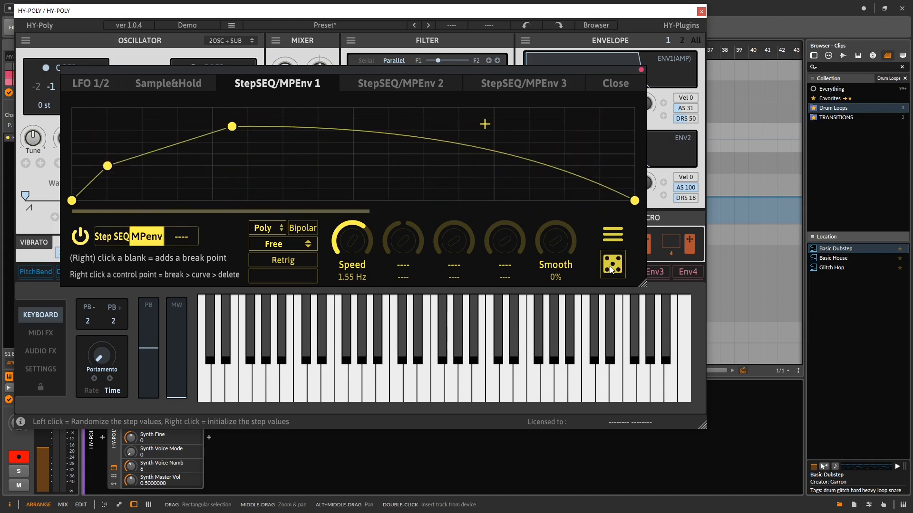
- Initialize the MPEnv 1 shape and add one break point at full level, a little over a third along
right_click(618, 264)
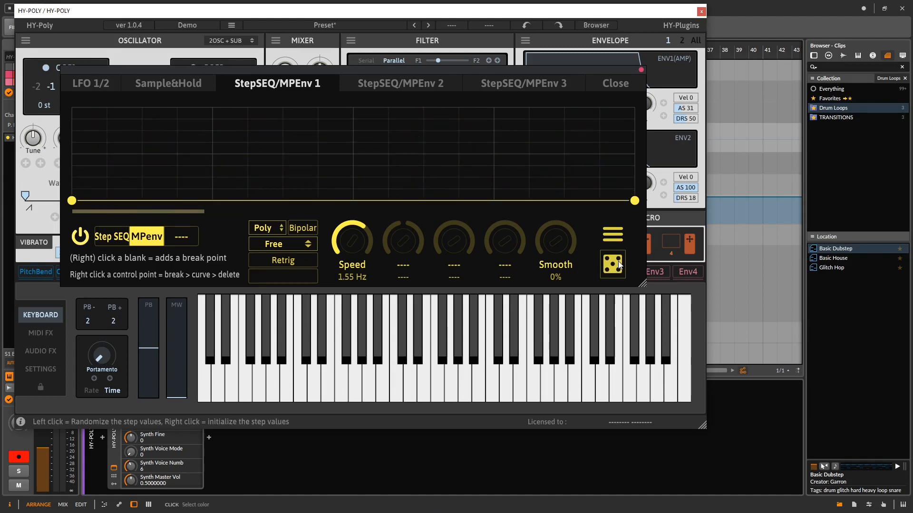
left_click(236, 107)
left_click_drag(236, 107, 275, 107)
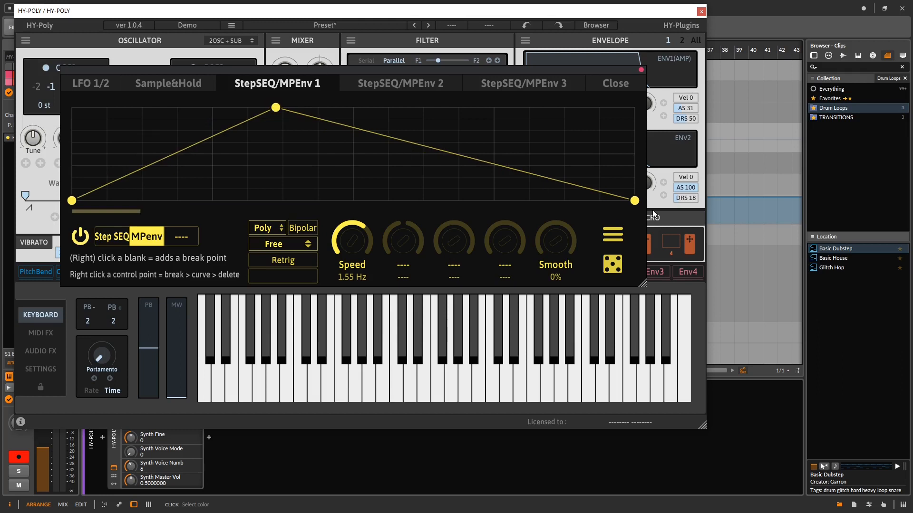
- Initialize the MPEnv 1 envelope again, adjust its Smooth amount, and close the modulator editor
right_click(612, 266)
left_click_drag(557, 248, 554, 167)
left_click(615, 84)
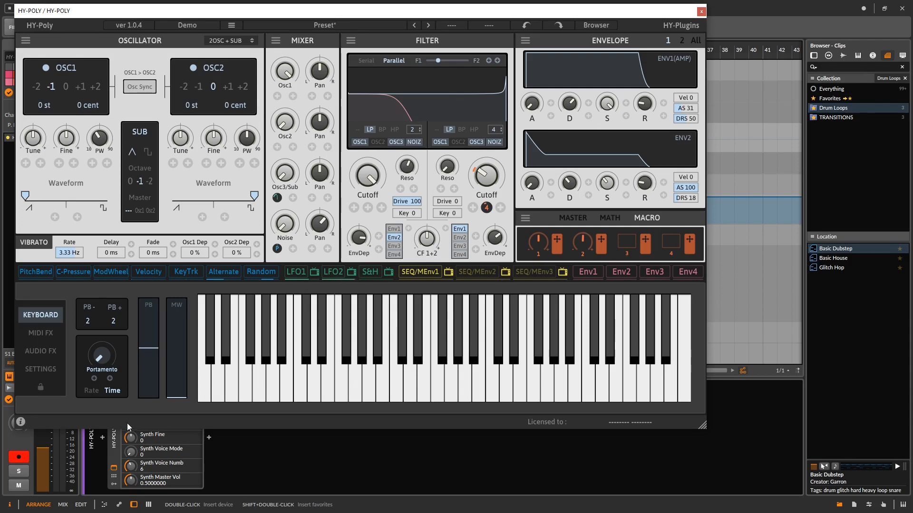
- Show the plugin's MIDI FX section and move the plugin window clear of the track list
left_click(41, 333)
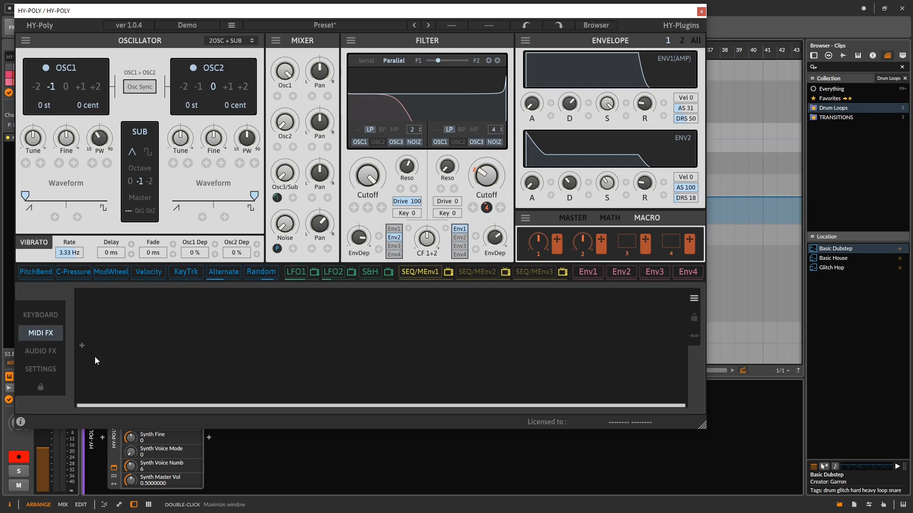
left_click_drag(307, 17, 473, 22)
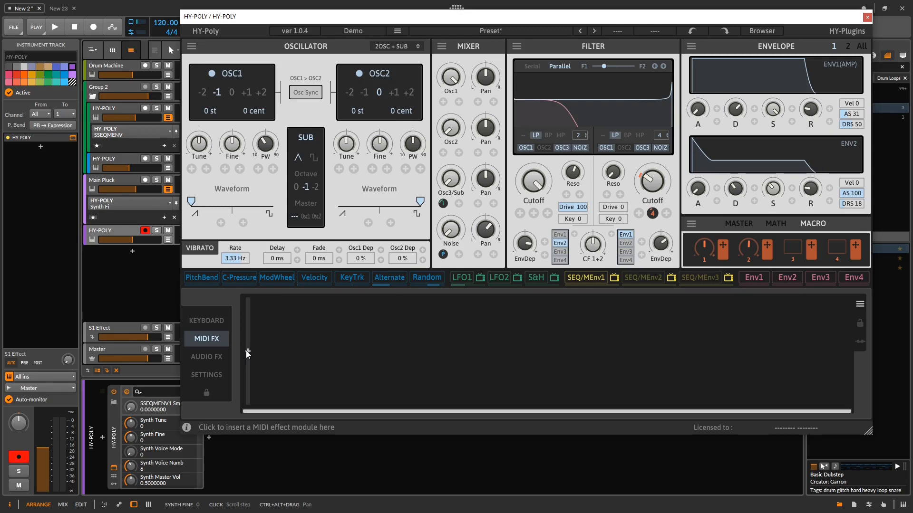
left_click_drag(355, 22, 392, 15)
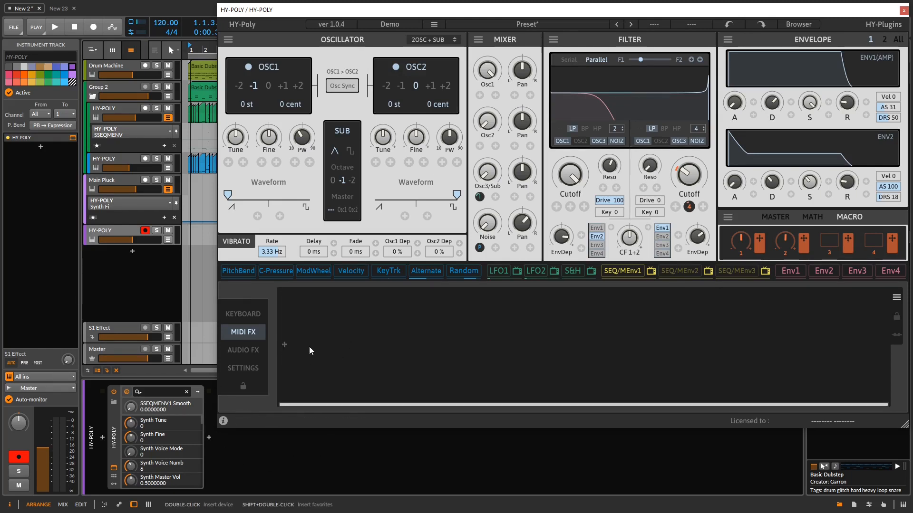
- Insert an Octave MIDI effect and try a shift of -2 before setting it to +2
left_click(284, 344)
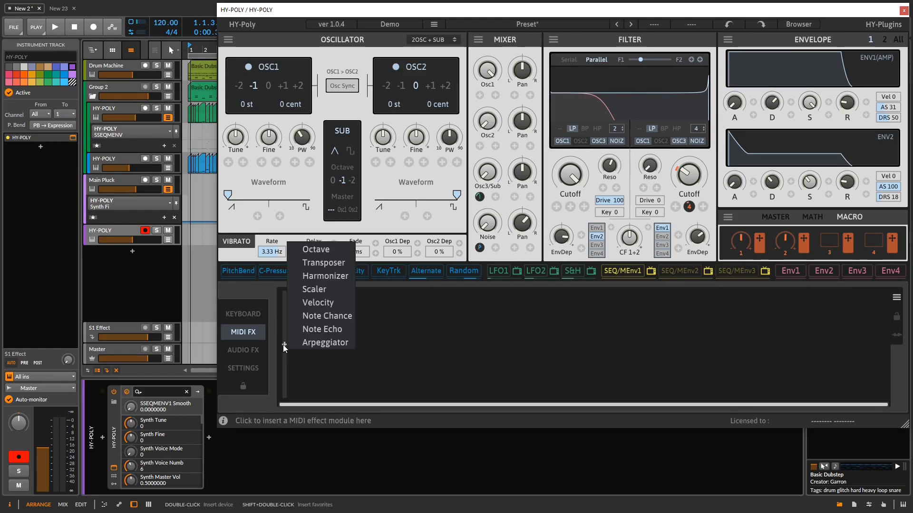
left_click(344, 252)
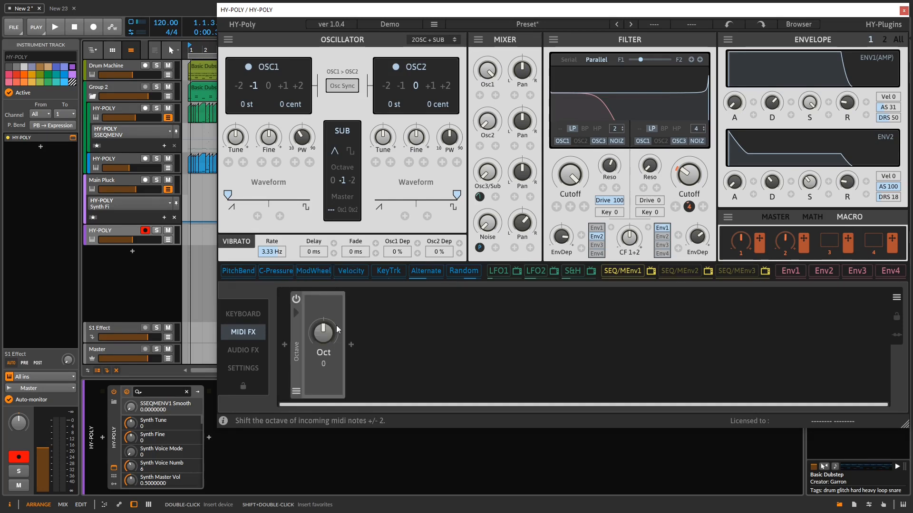
left_click_drag(324, 333, 315, 376)
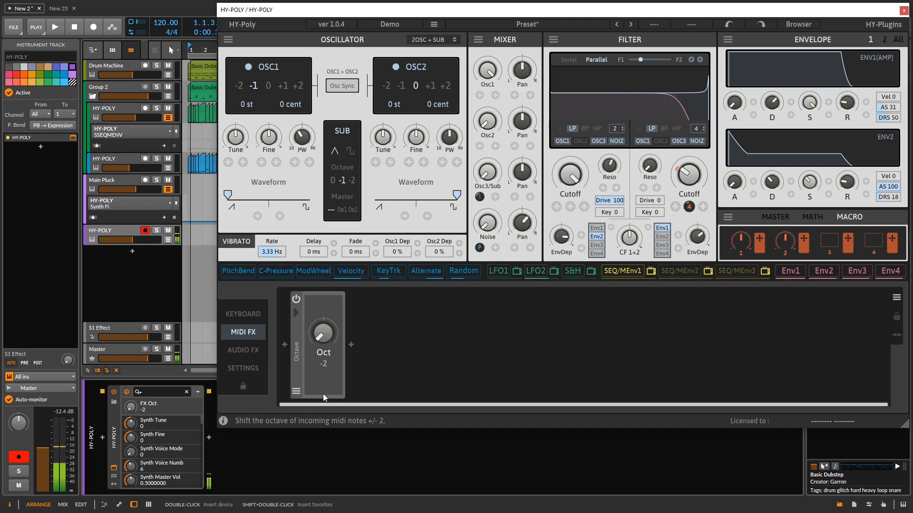
left_click_drag(324, 333, 333, 304)
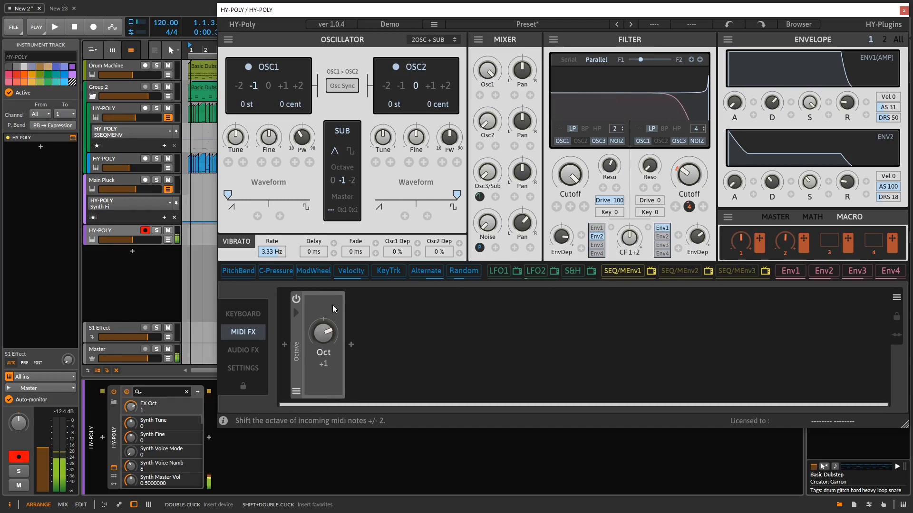
- Add a Transposer MIDI effect after the Octave module, set it to -9 st, and set the octave shift to 0
left_click(351, 345)
left_click(388, 262)
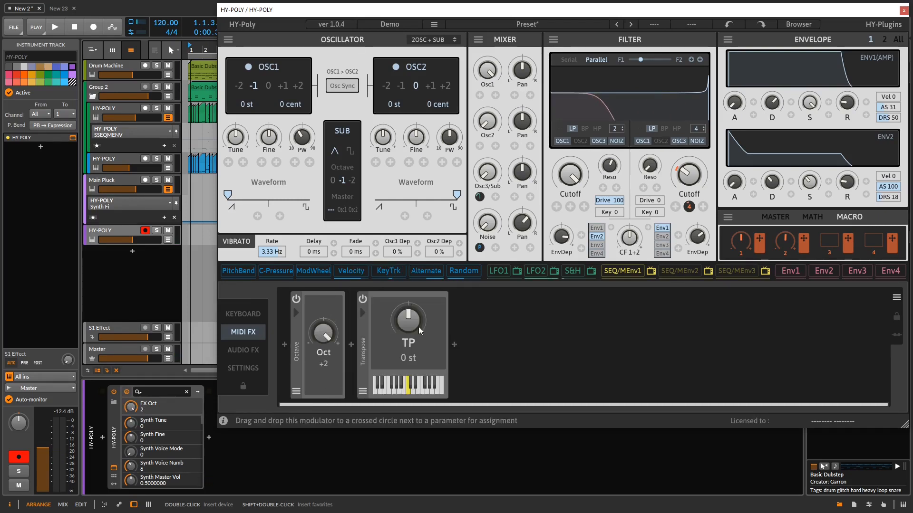
left_click_drag(405, 330, 423, 406)
left_click(454, 343)
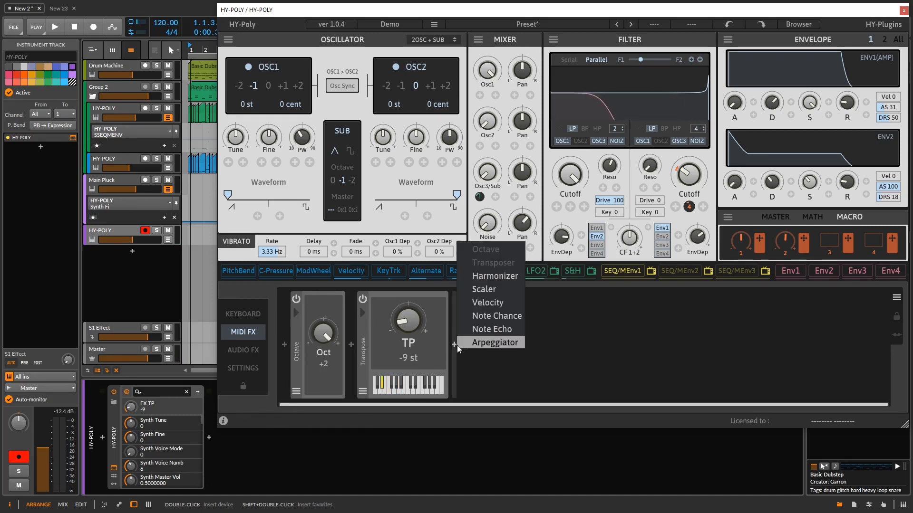
left_click_drag(325, 332, 309, 373)
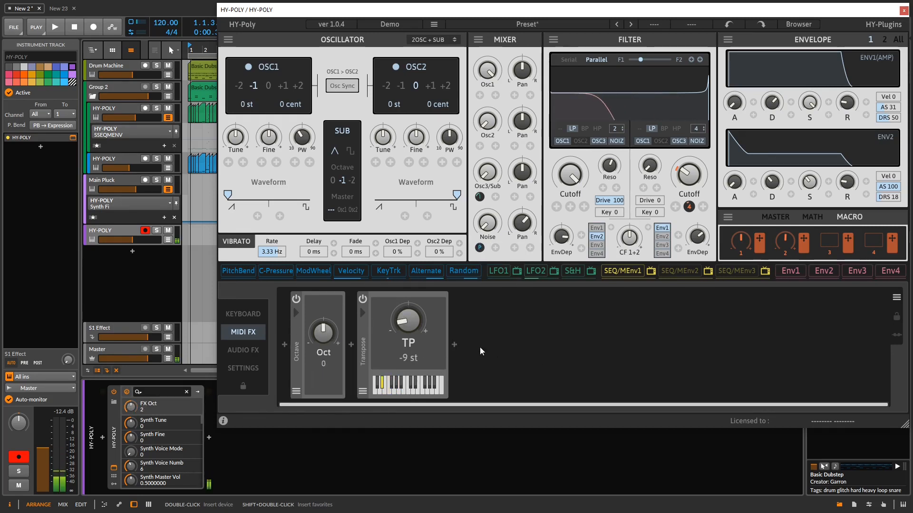
- Try a Harmonizer MIDI effect with voice 2 at +24st and 68% and voice 3 at +17st and 51%, and delete it
left_click(459, 346)
left_click(498, 276)
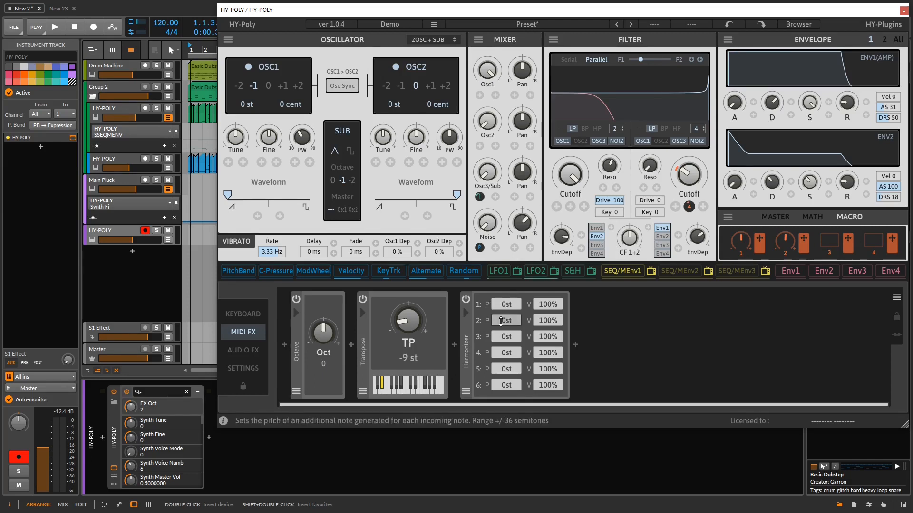
left_click_drag(504, 320, 500, 284)
left_click_drag(505, 335, 549, 367)
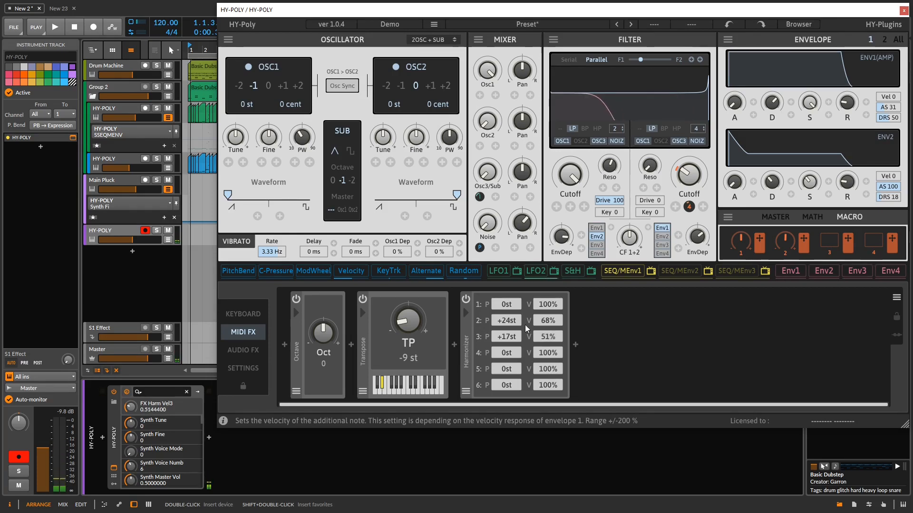
right_click(468, 341)
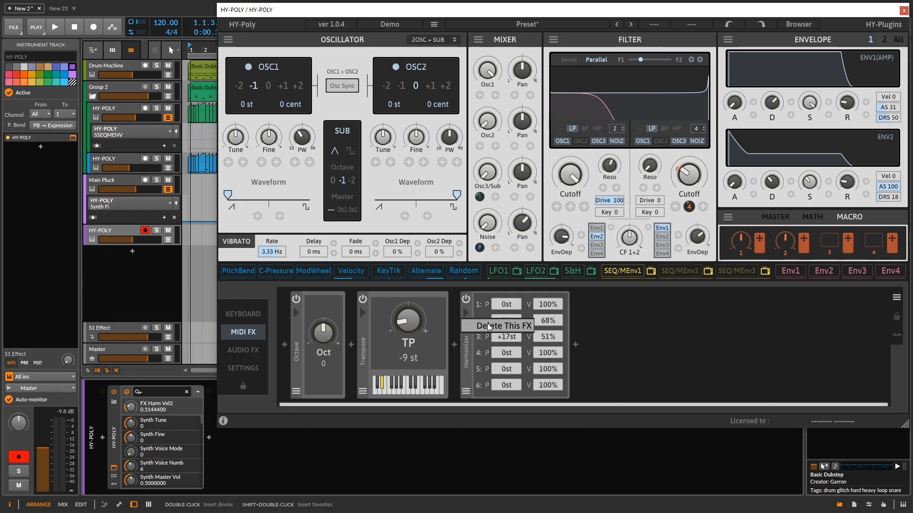
left_click(487, 327)
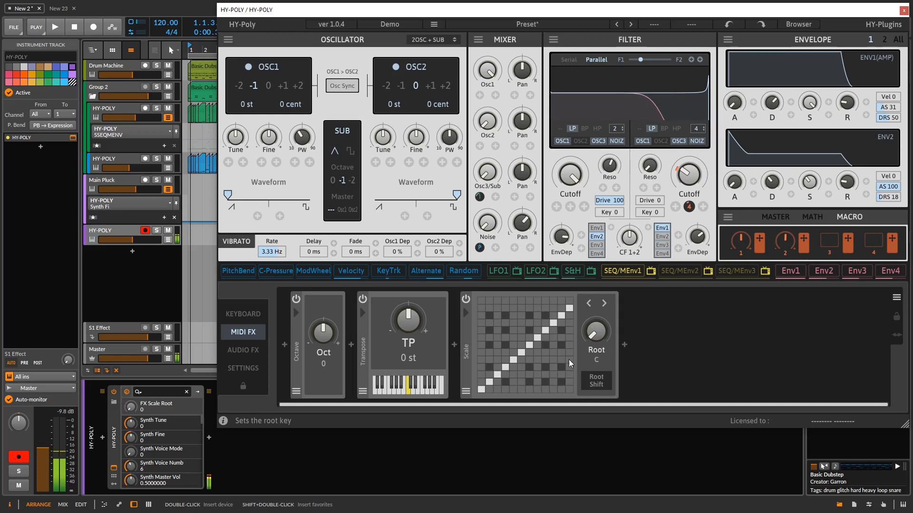
- Load the NaturalMinor preset into the Scale MIDI effect and enable its Root Shift option
left_click(467, 391)
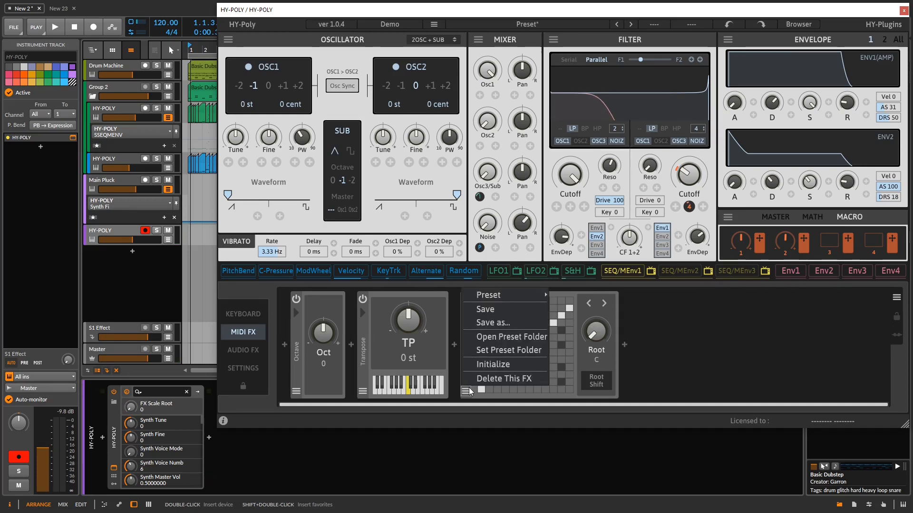
mouse_move(511, 297)
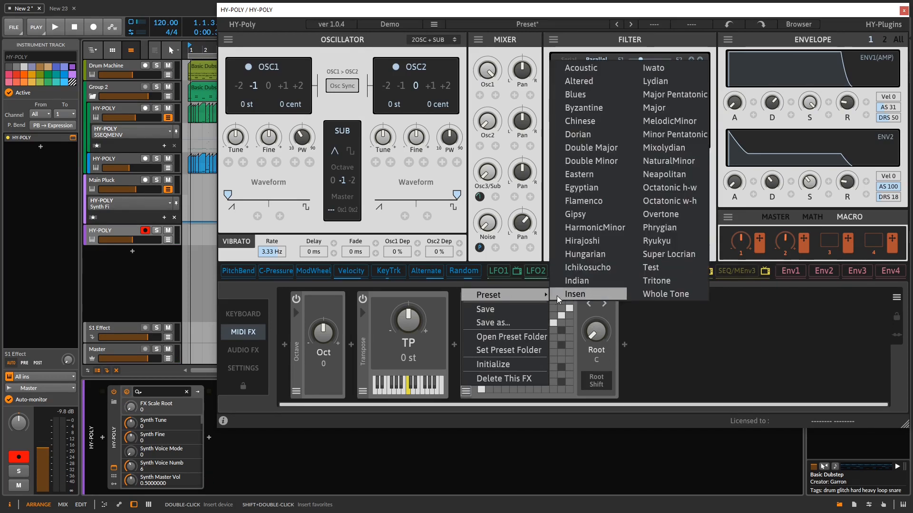
left_click(667, 161)
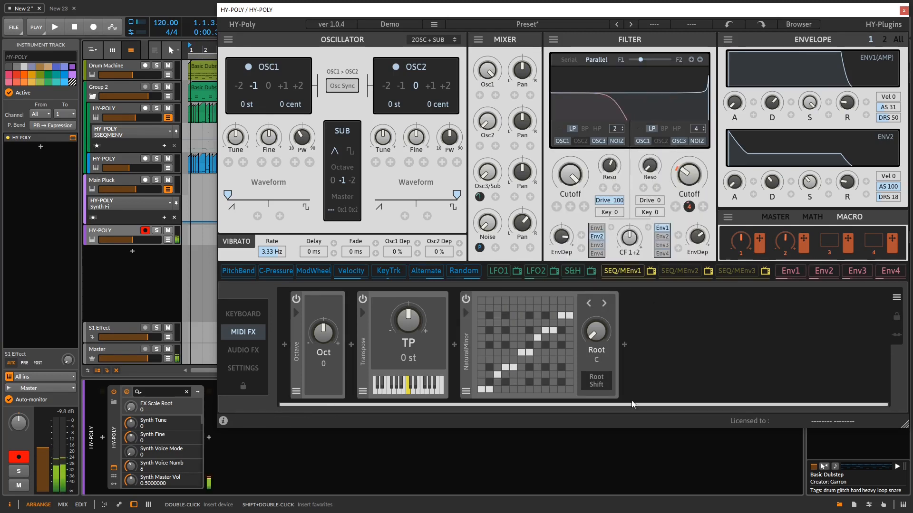
left_click(585, 387)
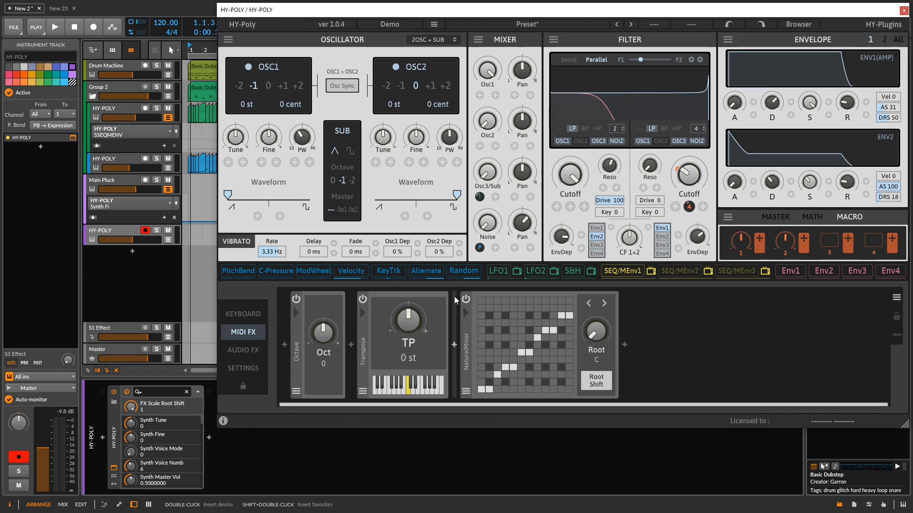
- Add a Velocity MIDI effect after the scale module and reshape its response curve with extra control points
left_click(624, 344)
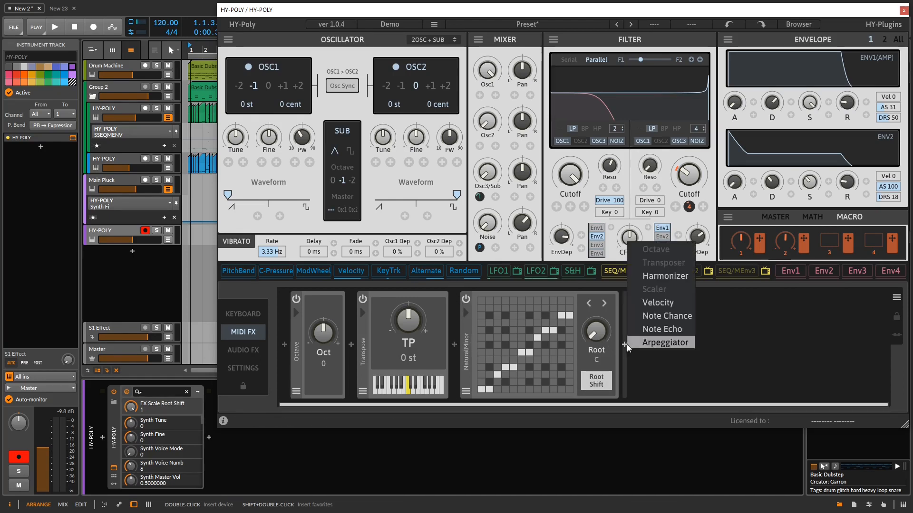
left_click(670, 302)
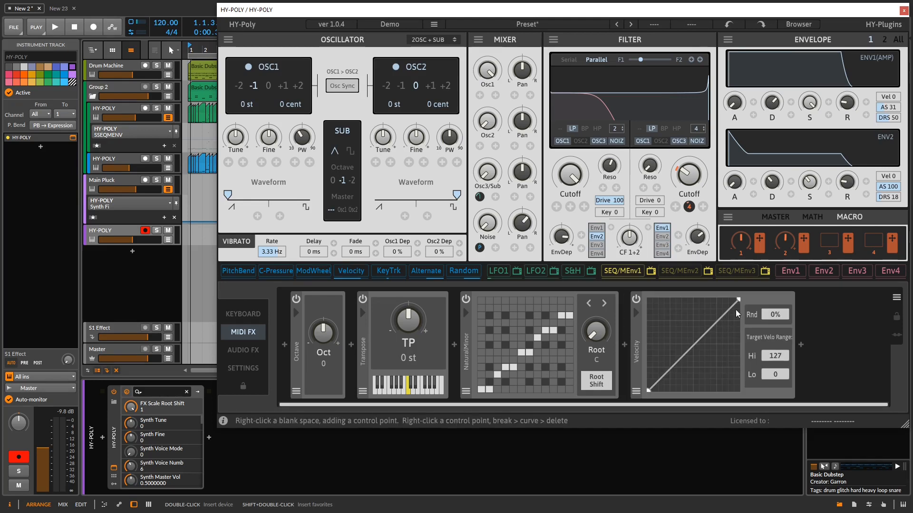
right_click(687, 337)
right_click(664, 332)
left_click_drag(738, 334, 691, 367)
right_click(701, 342)
left_click_drag(738, 338, 711, 309)
- Insert a Note Chance MIDI effect after the Velocity module
left_click(801, 344)
left_click(853, 318)
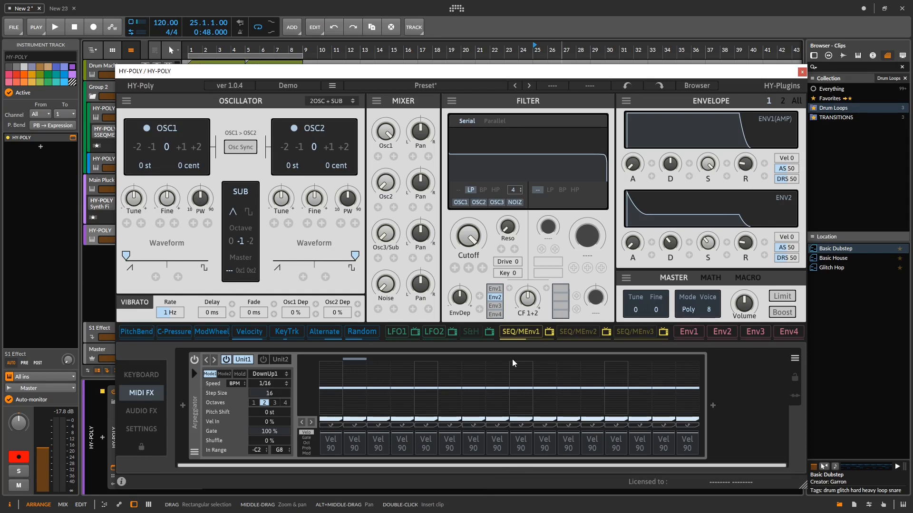
- Try the Converge, Diverge and Random patterns in arpeggiator Unit1, and set the pattern to Chord
left_click(266, 375)
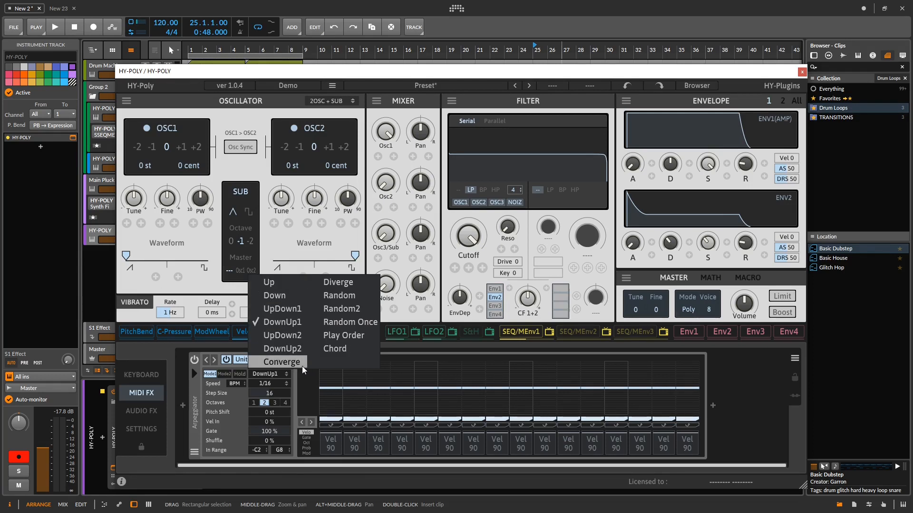
left_click(281, 362)
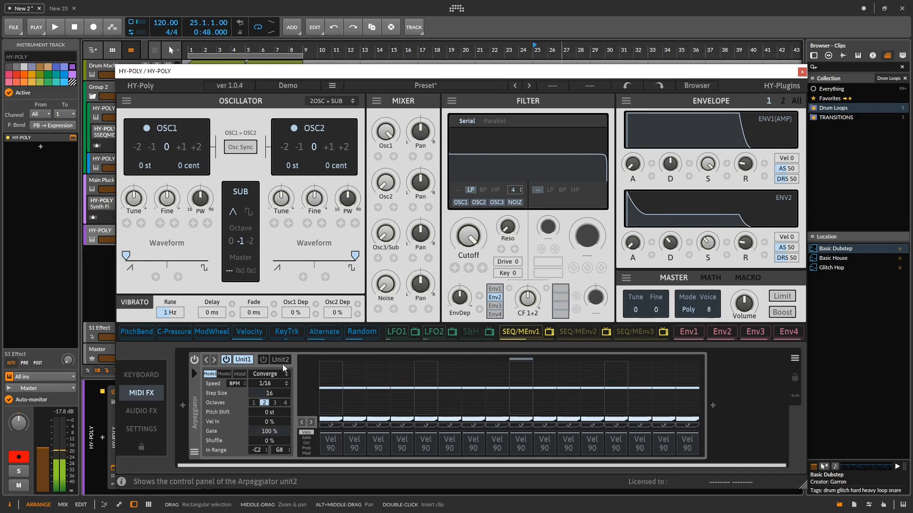
left_click(269, 378)
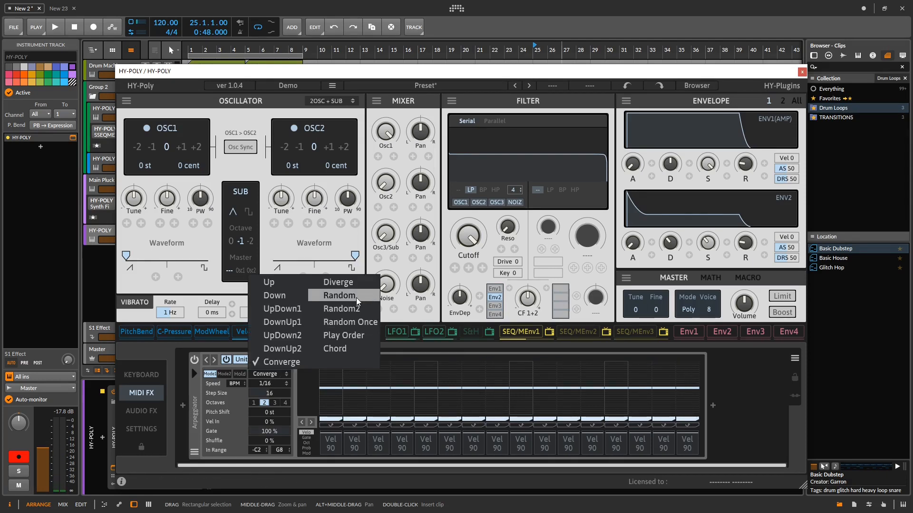
left_click(340, 283)
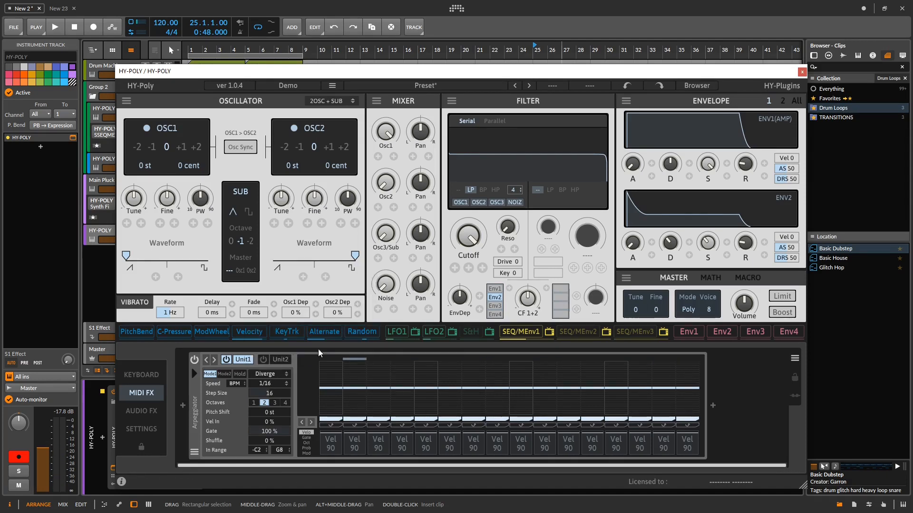
left_click(269, 374)
left_click(346, 296)
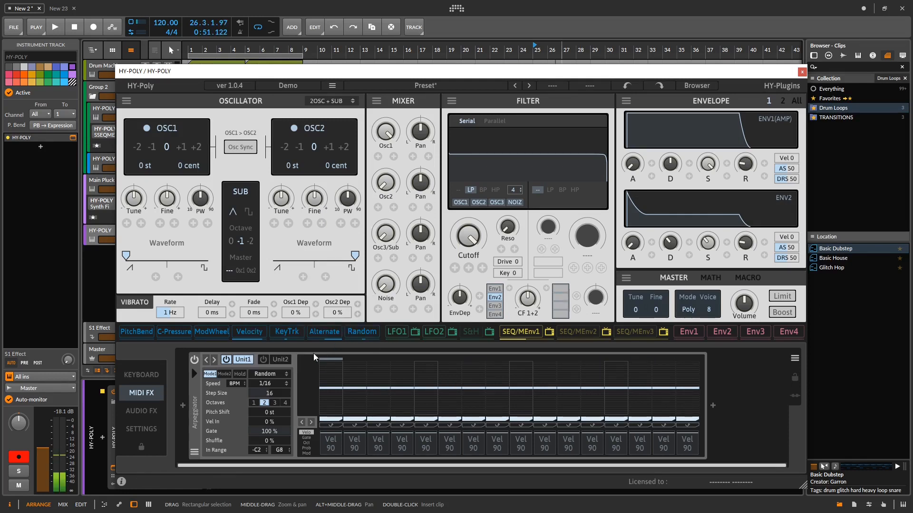
left_click(270, 374)
left_click(335, 349)
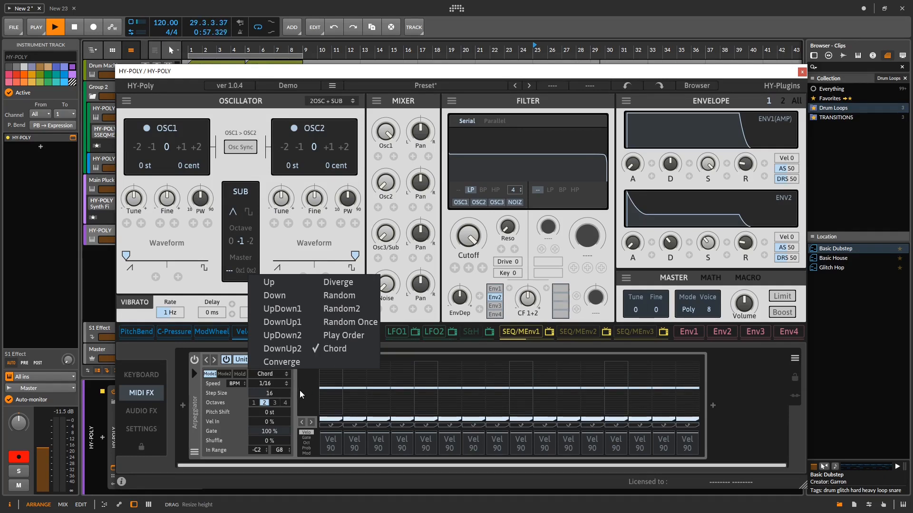
left_click(224, 412)
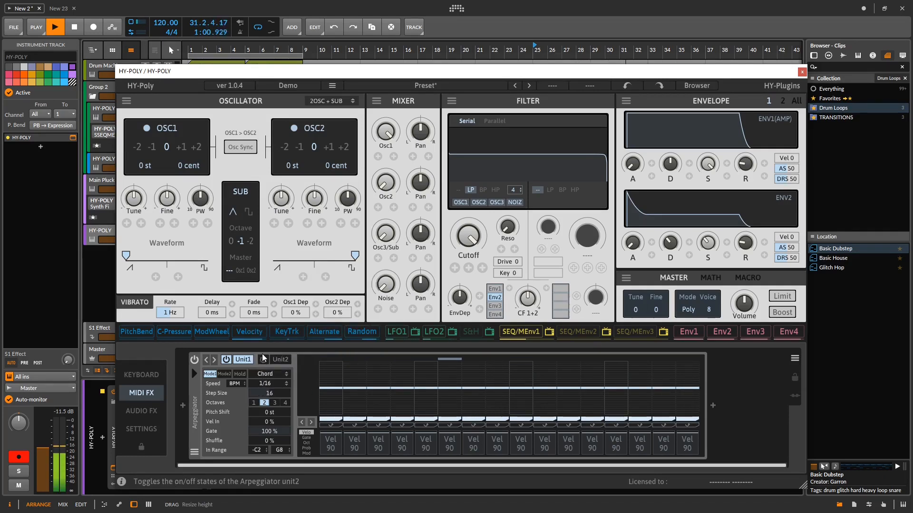
- Set the arpeggiator's octave range to 1 and offset the pitch of steps 2, 3 and 4 to +4, -10 and +6
left_click(253, 402)
left_click_drag(267, 405, 267, 430)
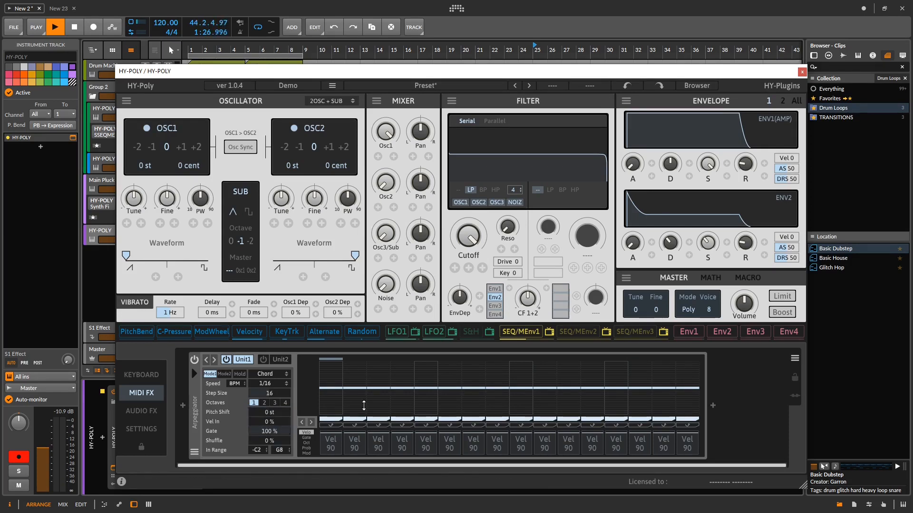
mouse_move(350, 382)
left_mouse_down()
mouse_move(376, 397)
mouse_move(407, 389)
left_mouse_up()
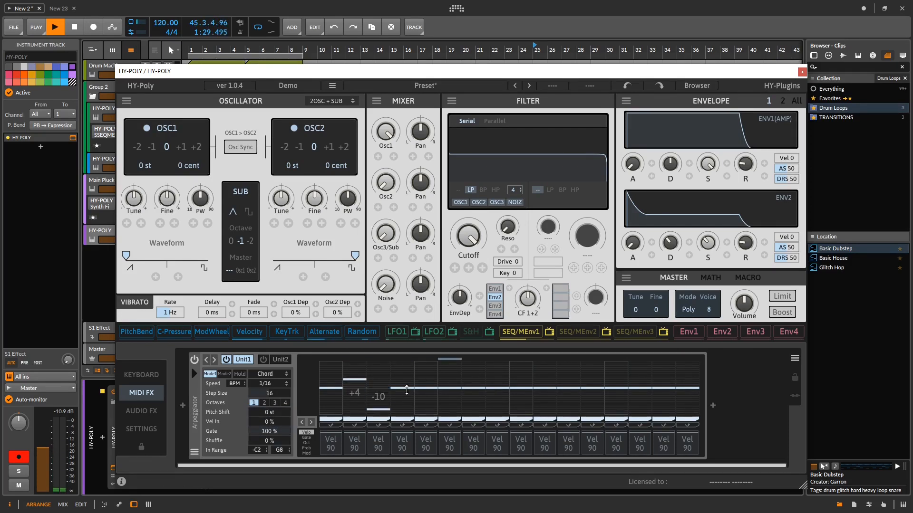
- Turn off arpeggiator steps 3 and 5 through 9, and tie steps 10 and 11
left_click(380, 424)
left_click(427, 422)
left_click_drag(456, 425, 518, 431)
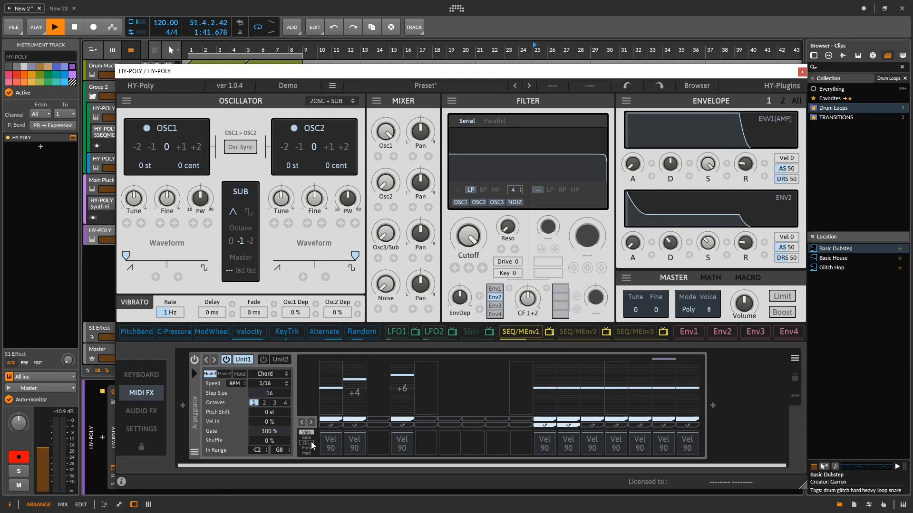
- Set the velocities of arpeggiator steps 1 and 2 to 47 and 78, and their octaves to -1 and +1
left_click_drag(332, 445, 332, 452)
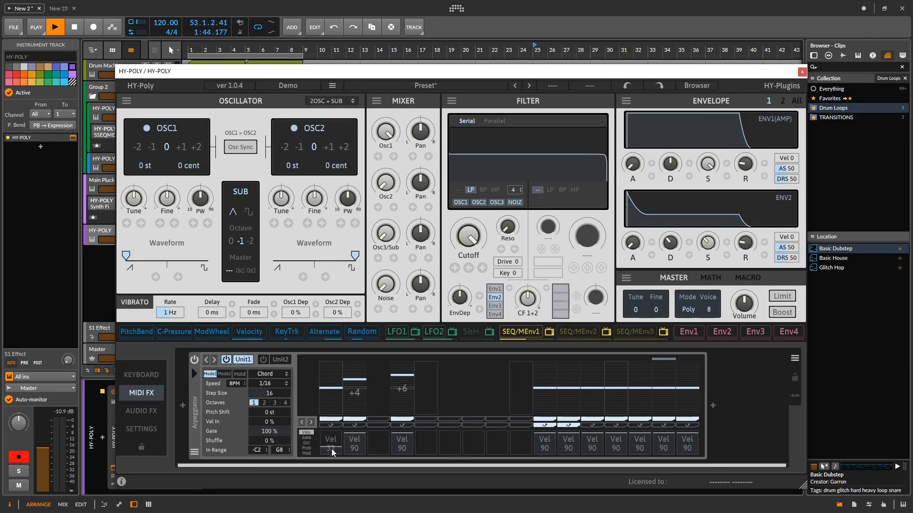
left_click(307, 443)
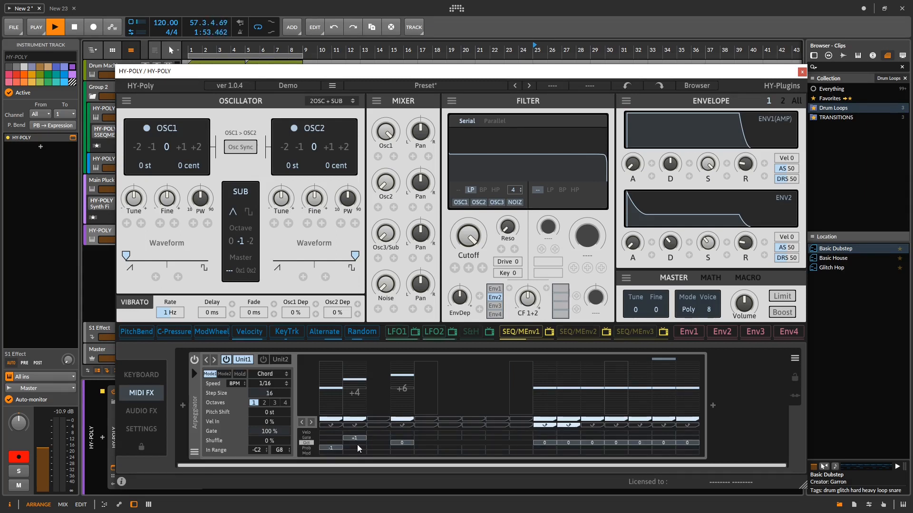
- Set the Mod values of steps 1, 2 and 4 to 69, 8 and 53, and the arpeggiator's Shuffle to -22 %
left_click(306, 447)
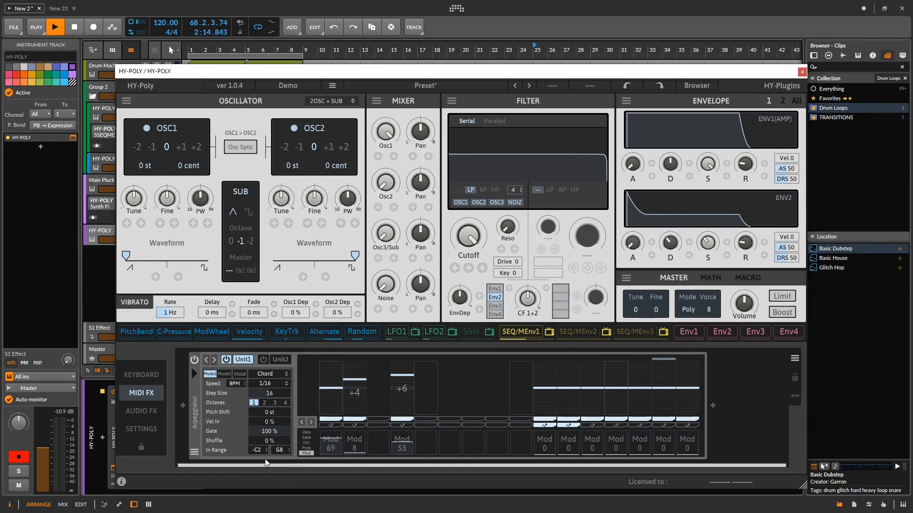
mouse_move(264, 441)
left_mouse_down()
mouse_move(266, 454)
mouse_move(266, 436)
left_mouse_up()
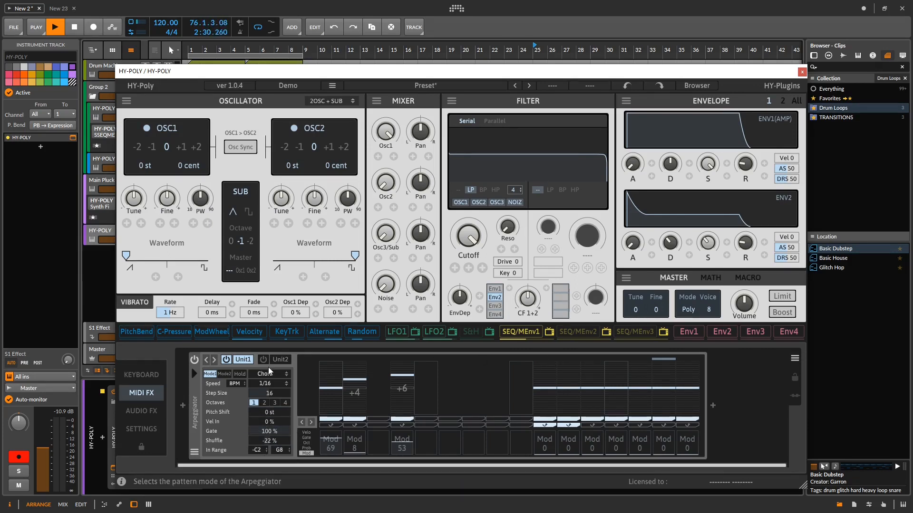
- Enable arpeggiator Unit2 with its second step at -2 st, and keep Unit1 running alongside it
left_click(225, 359)
left_click(264, 359)
left_click(278, 361)
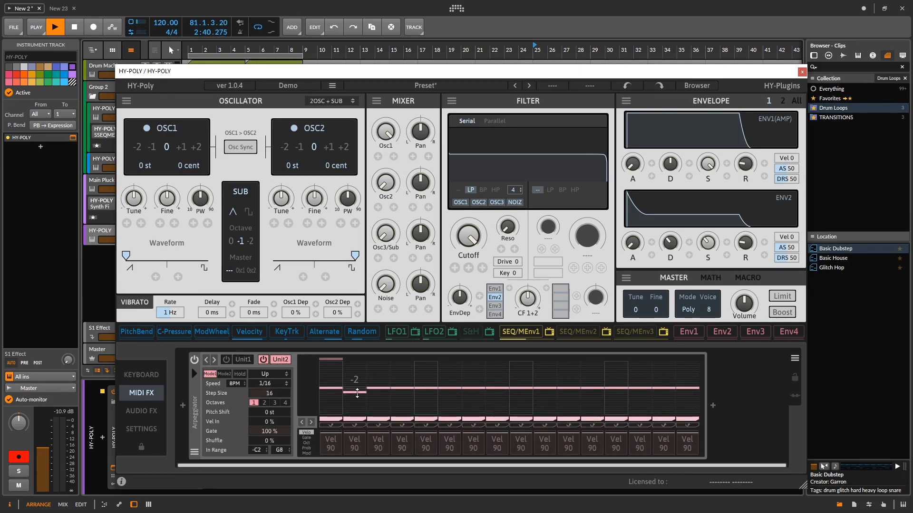
left_click(225, 359)
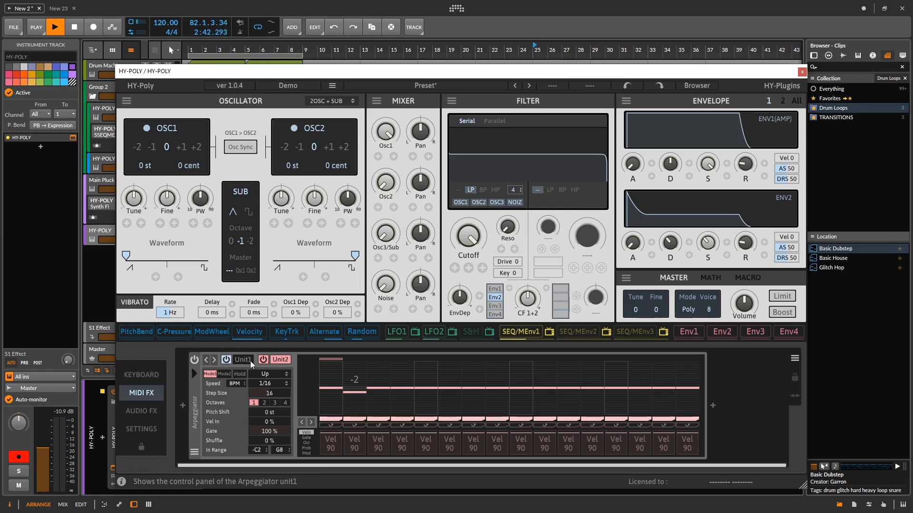
left_click(247, 361)
left_click(285, 359)
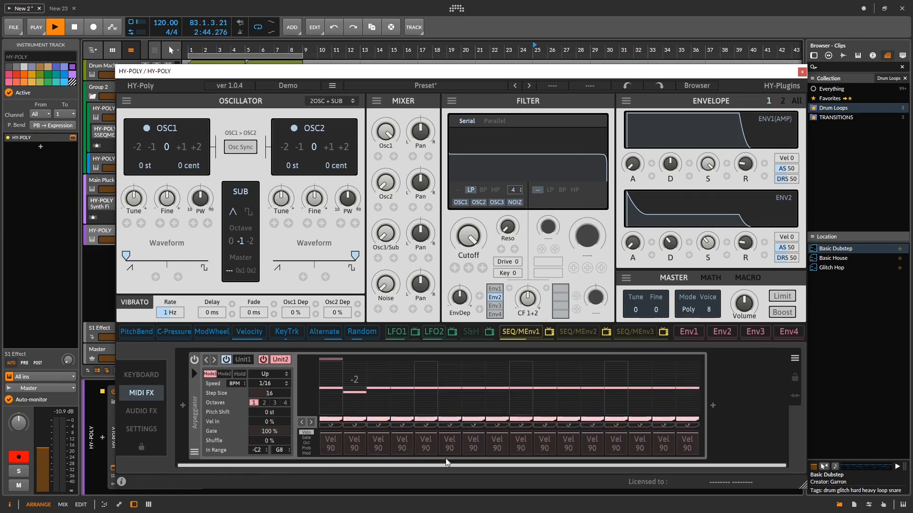
- Switch arpeggiator Unit2 to Mode2 and place notes in its grid on steps 1, 2, 3 and 5
left_click(224, 374)
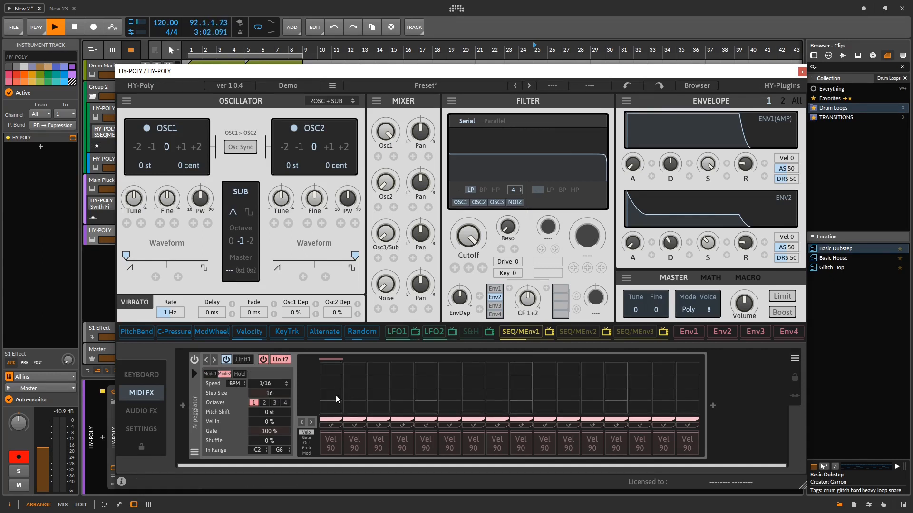
left_click(332, 393)
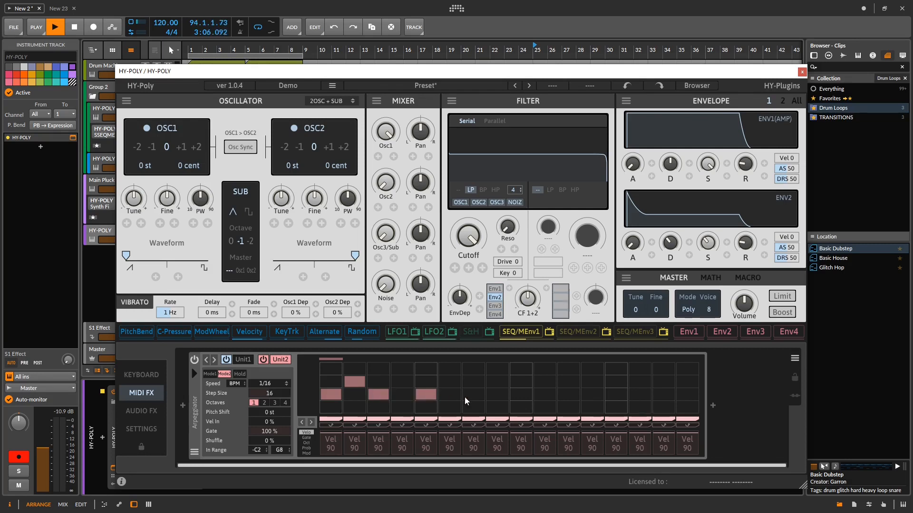
- Show the plugin's audio effects section and insert a Mod Delay followed by a Reverse Delay
left_click(141, 411)
left_click(182, 405)
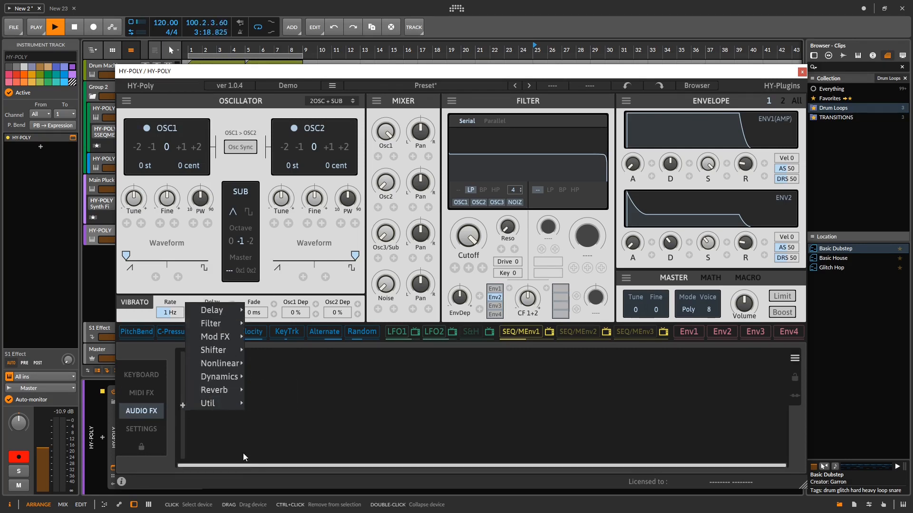
mouse_move(231, 310)
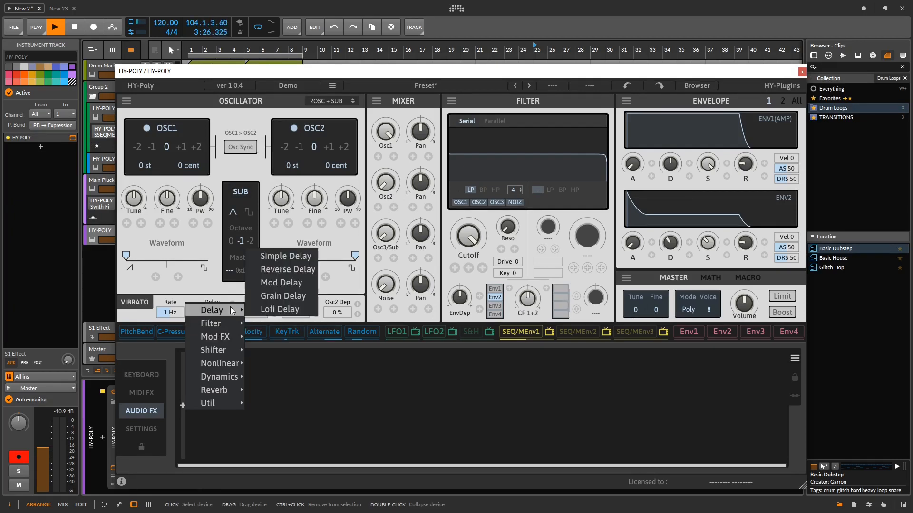
left_click(289, 285)
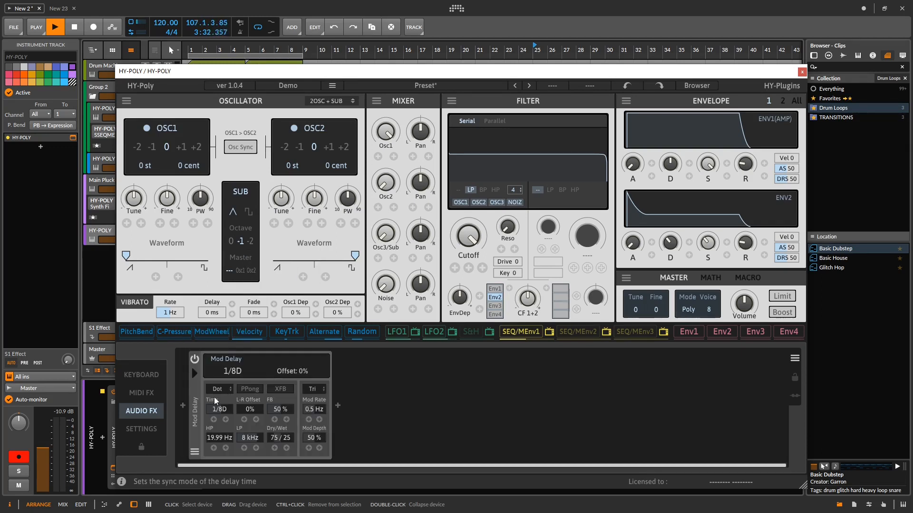
left_click(337, 404)
left_click(438, 297)
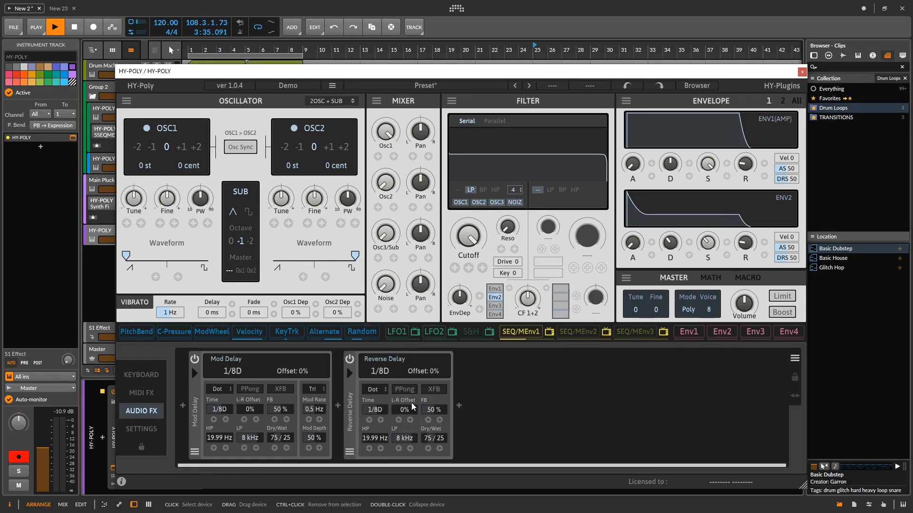
- Add a Simple Delay and reorder the effect chain to Delay, Reverse Delay, Mod Delay
left_click(459, 402)
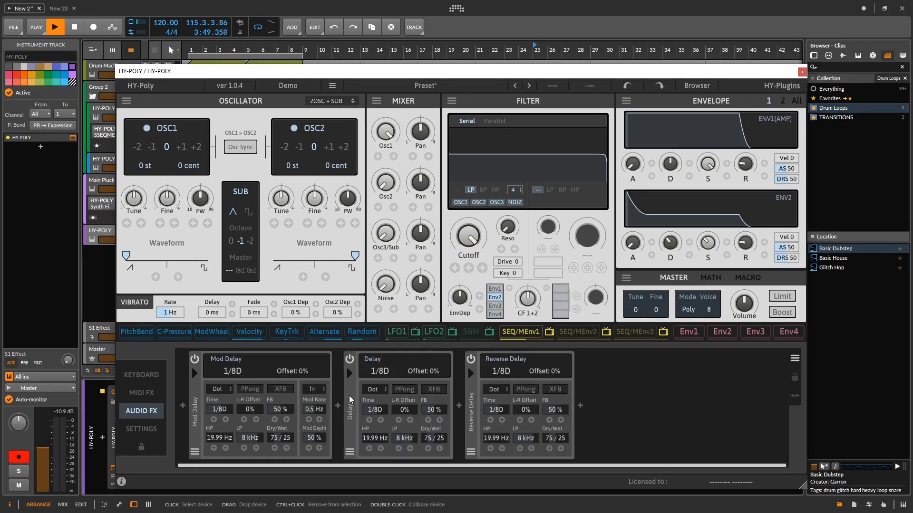
left_click_drag(349, 395, 218, 378)
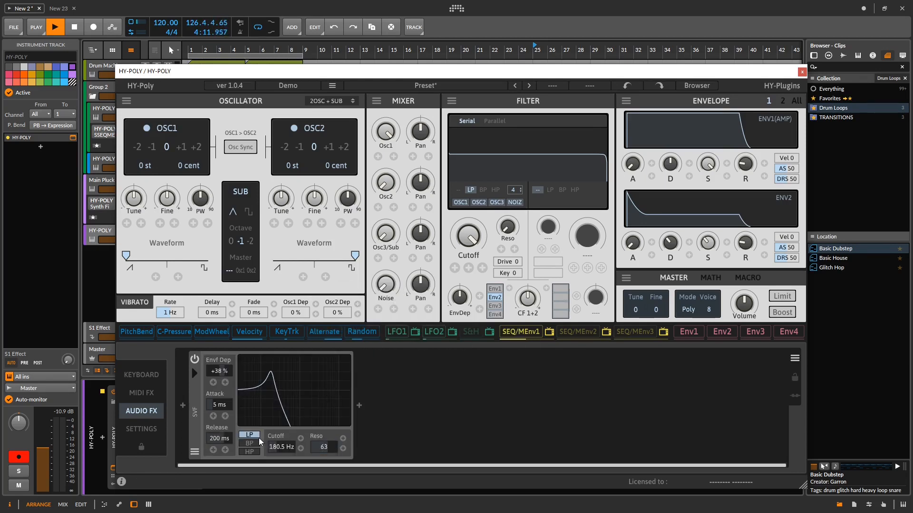
- Set the SVF filter's cutoff to 3.32 kHz and remove the filter from the audio effect chain
left_click_drag(281, 446, 298, 420)
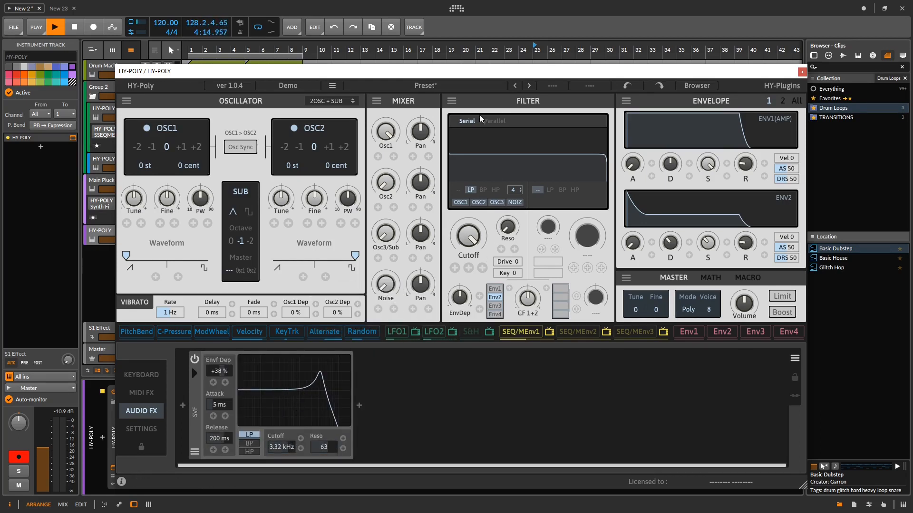
right_click(196, 392)
left_click(201, 388)
- Insert a Formant filter into the empty audio effect chain and modulate its vowel with SEQ/MEnv1
left_click(183, 405)
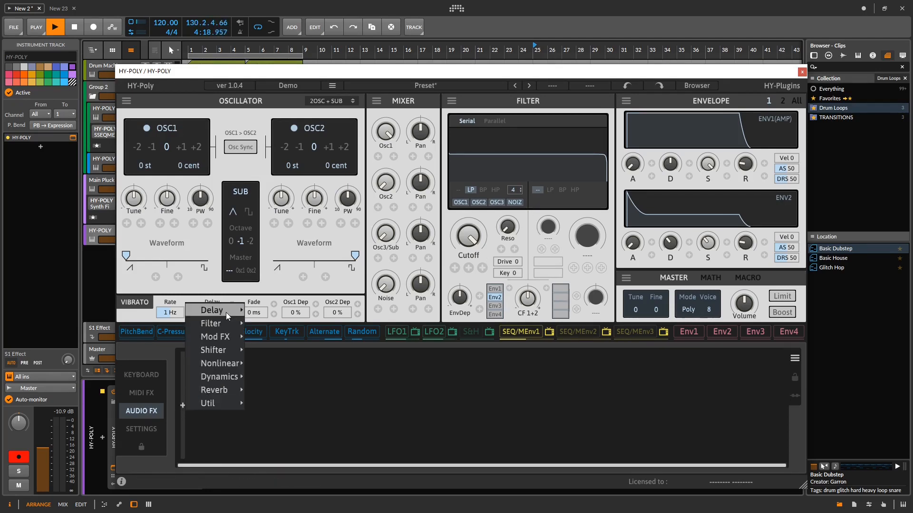
mouse_move(228, 323)
left_click(278, 289)
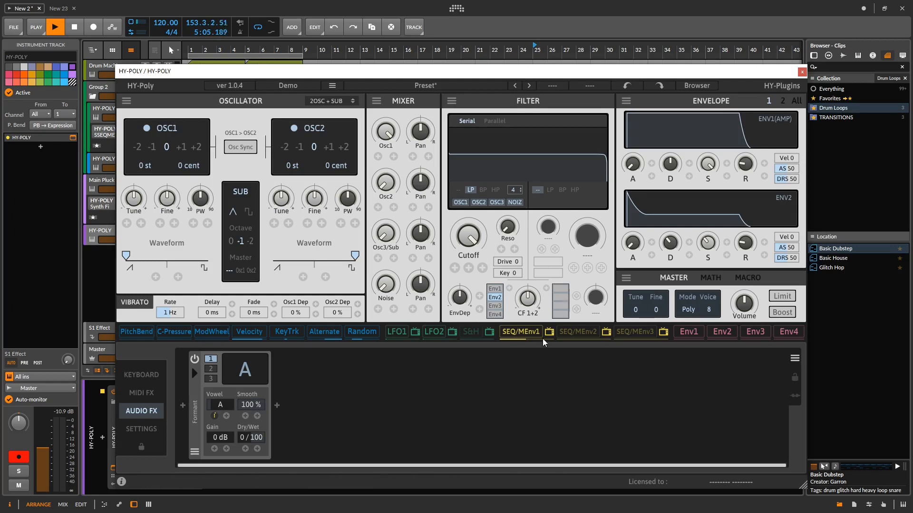
left_click_drag(540, 334, 244, 417)
- Replace the Formant filter with a Comb Filter in the audio effect chain
left_click(192, 394)
mouse_move(210, 323)
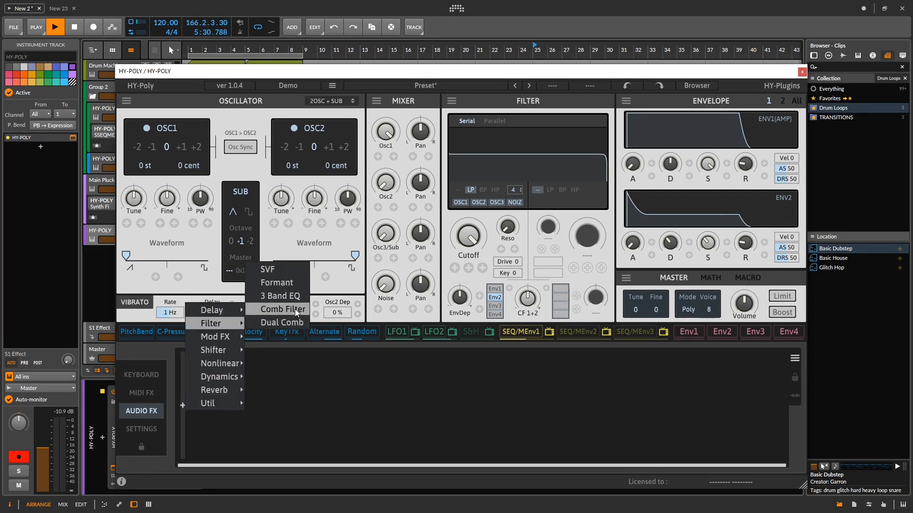
left_click(297, 309)
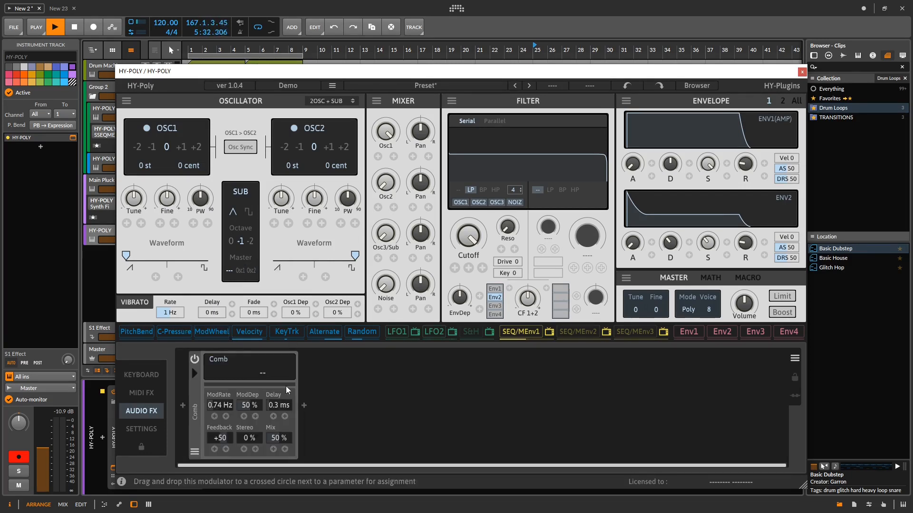
- Insert an Oscillo utility module ahead of the Comb filter
left_click(207, 376)
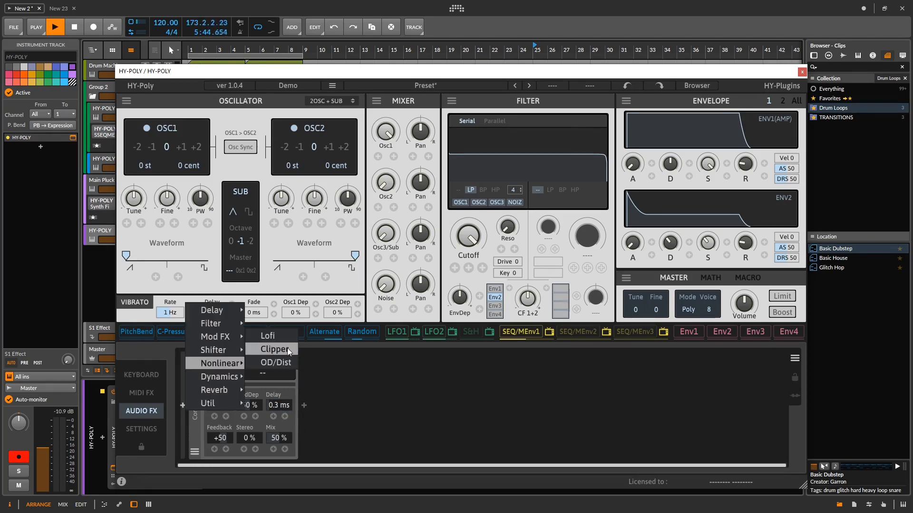
mouse_move(229, 378)
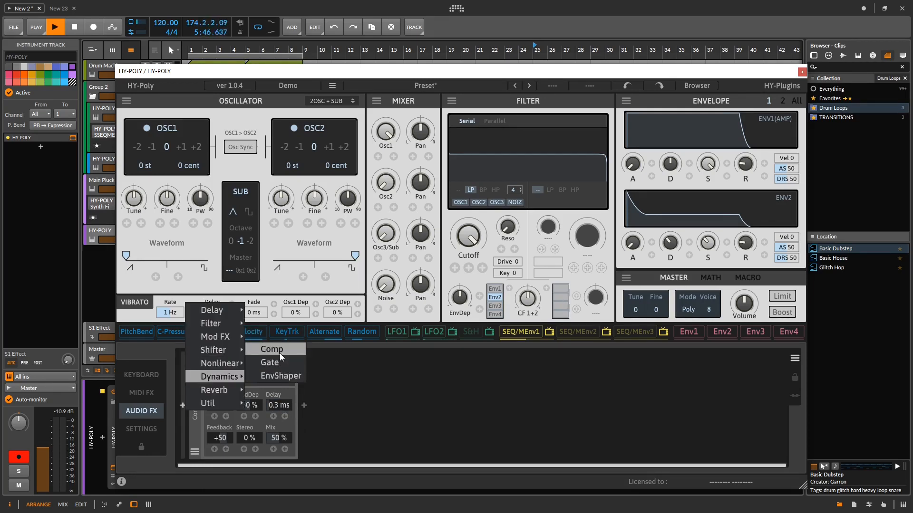
mouse_move(226, 396)
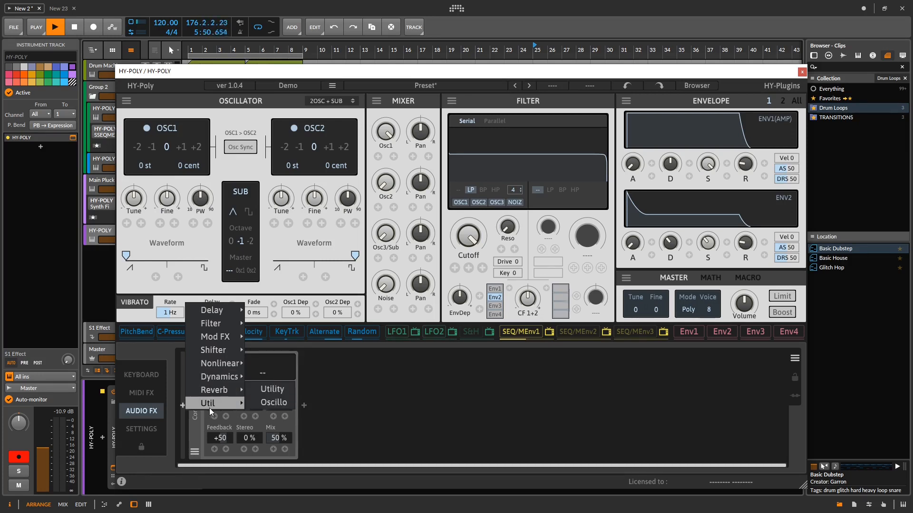
left_click(276, 405)
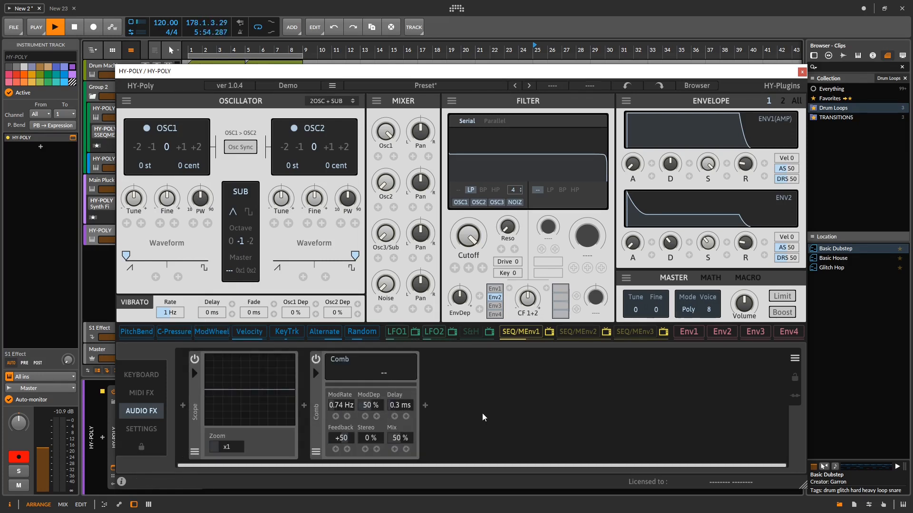
left_click(424, 406)
mouse_move(491, 351)
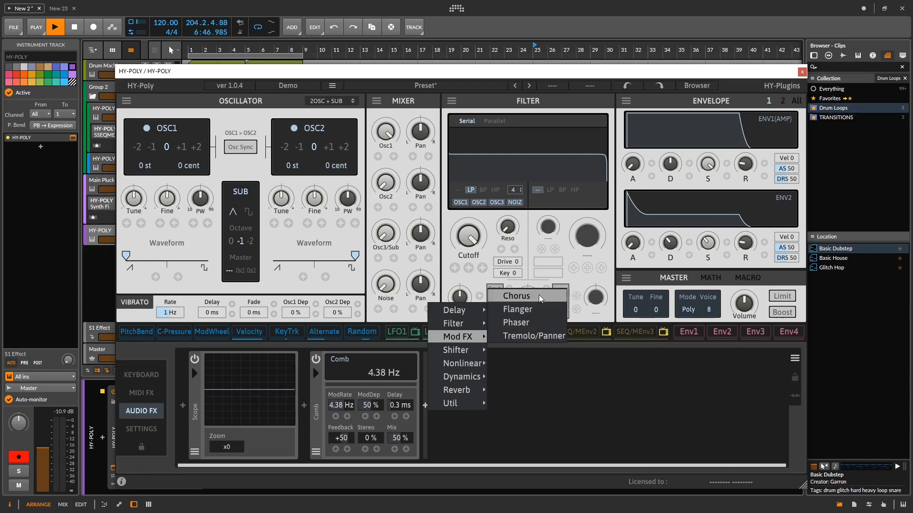
left_click(705, 404)
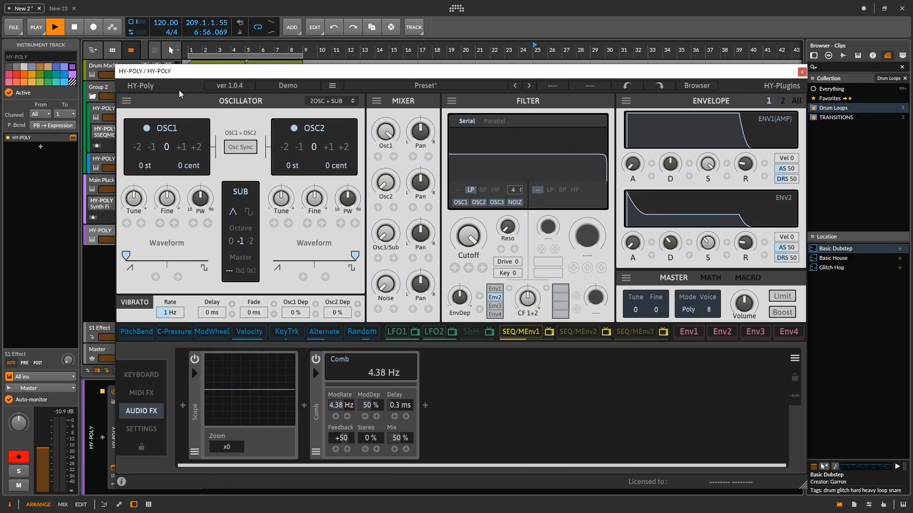
- Load the init preset and start playback of the Mella 08 Chords clip
left_click(399, 88)
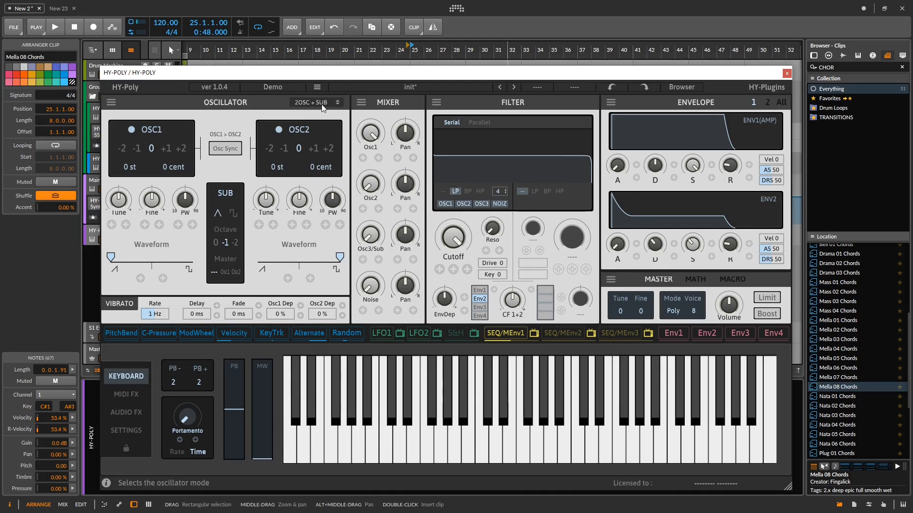
key("space")
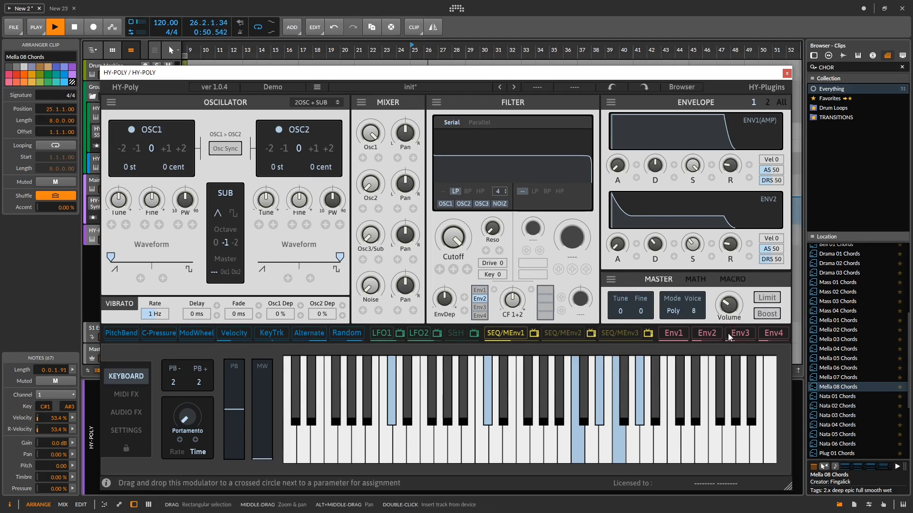
- Insert an Arpeggiator module in the plugin's MIDI effects section
left_click(131, 416)
left_click(167, 405)
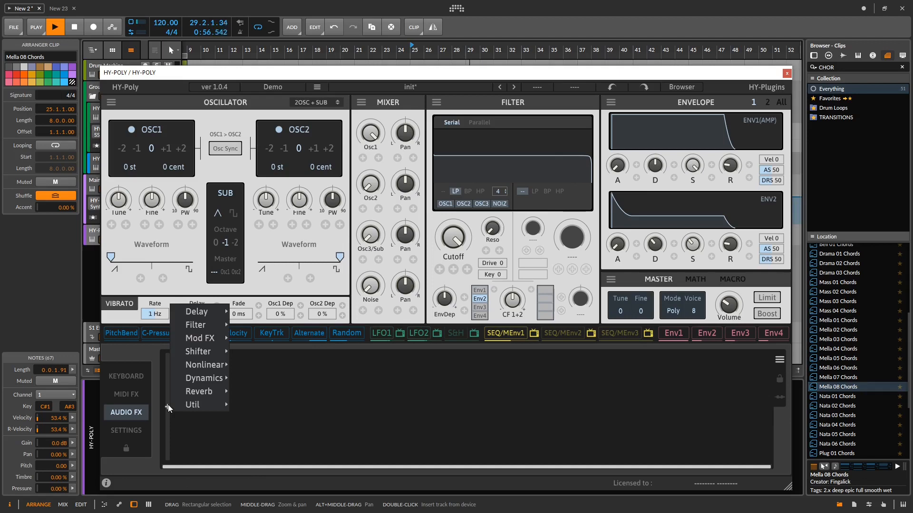
left_click(124, 395)
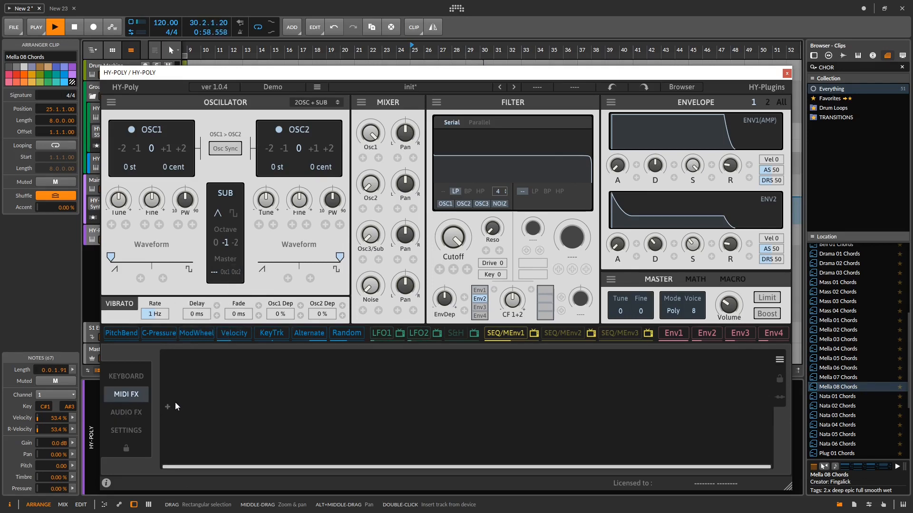
left_click(168, 408)
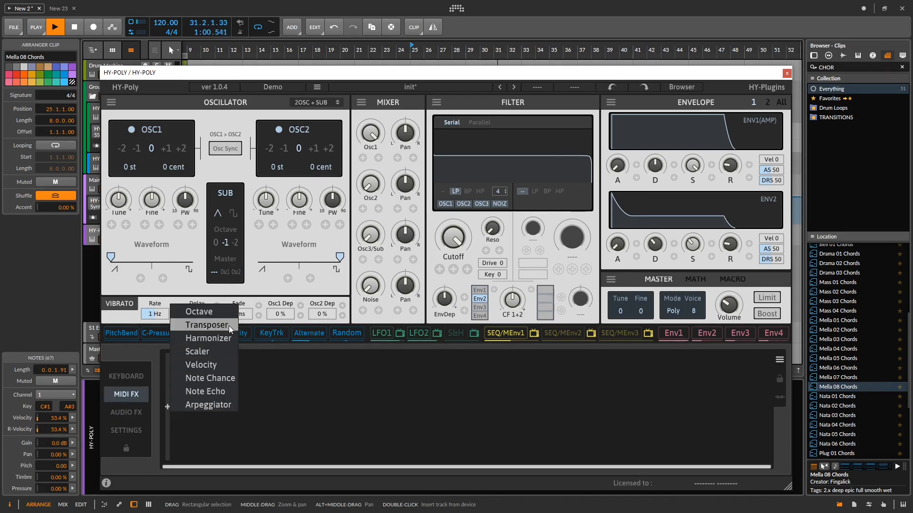
left_click(204, 403)
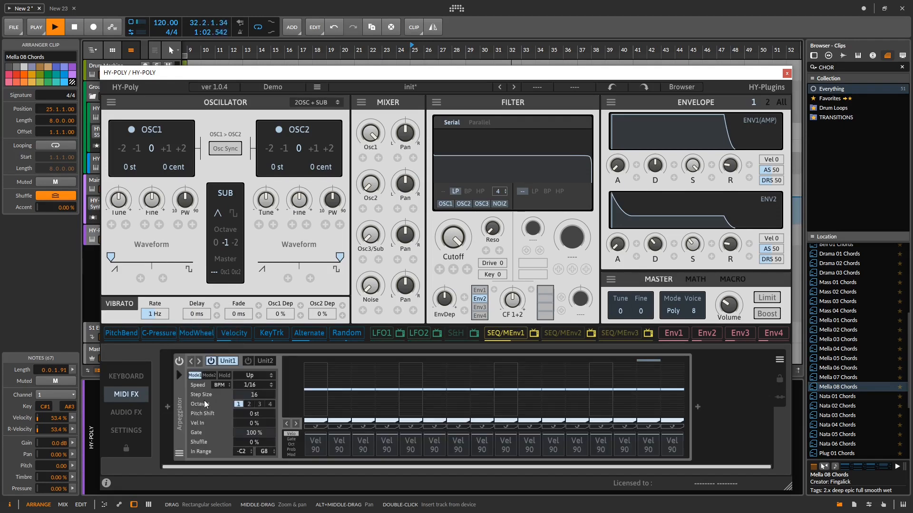
- Set arpeggiator Unit1's speed to 1/8 and its note order to Chord
left_click(251, 385)
mouse_move(268, 403)
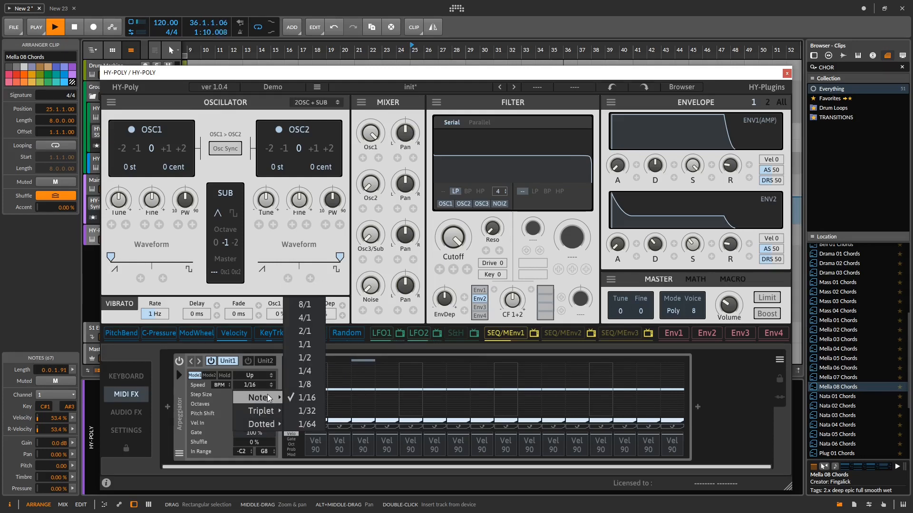
left_click(304, 384)
left_click(252, 376)
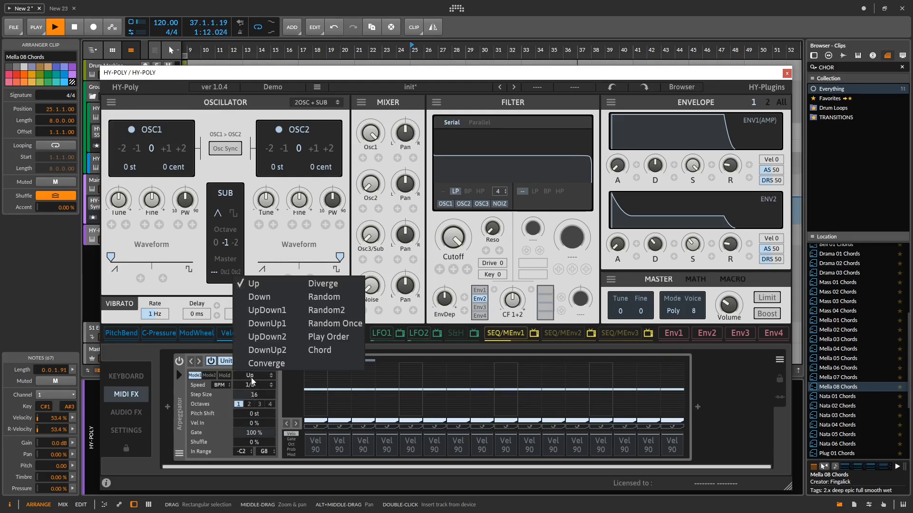
left_click(329, 350)
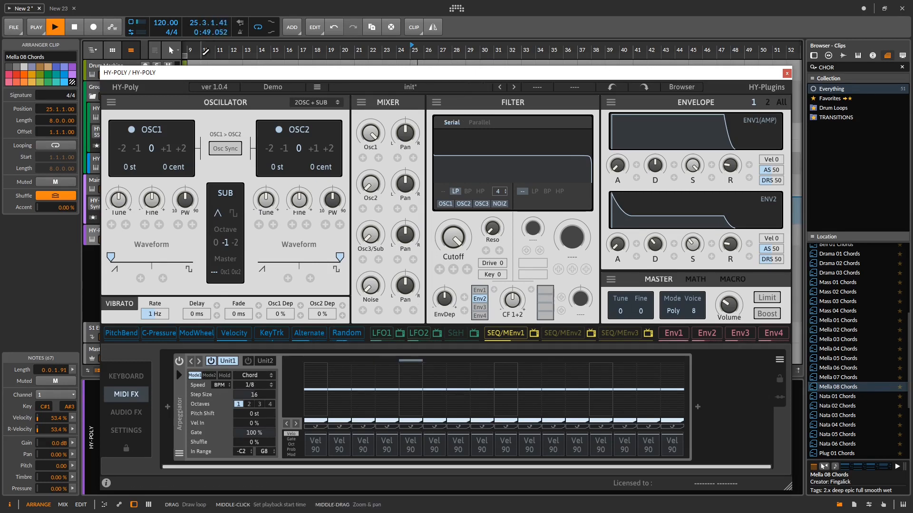
- Move the plugin window aside temporarily and draw an arranger loop over the Mella 08 Chords clip
left_click_drag(314, 71, 398, 282)
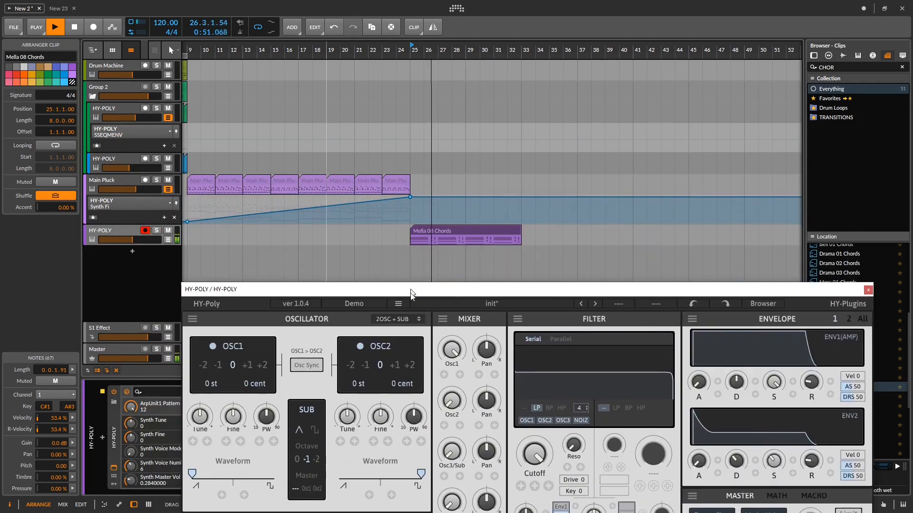
left_click(499, 236)
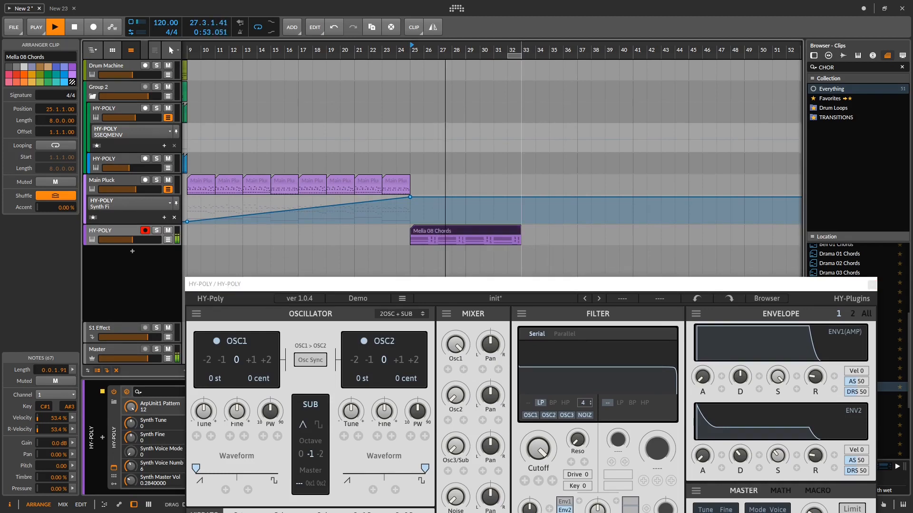
left_click_drag(510, 287, 441, 103)
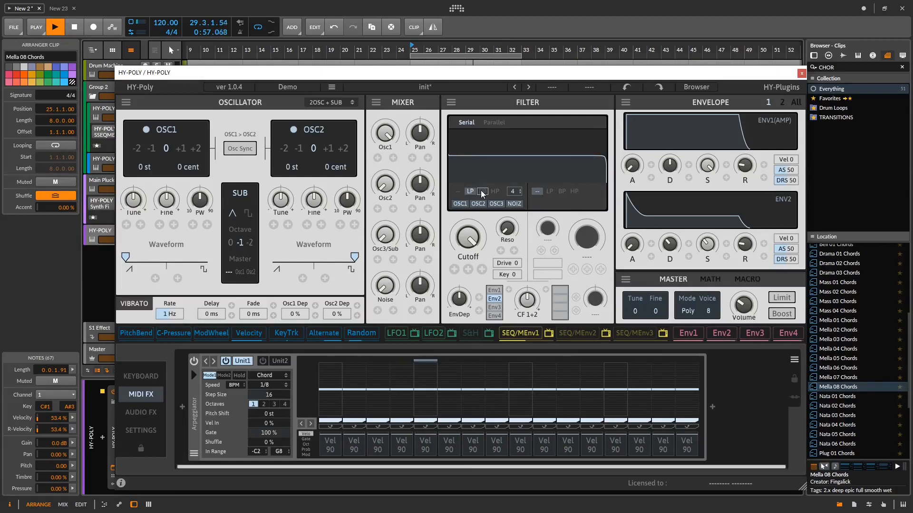
- Lower the low-pass filter's cutoff with a raised envelope depth, and switch the oscillator mode to 3OSC
left_click_drag(468, 239, 459, 280)
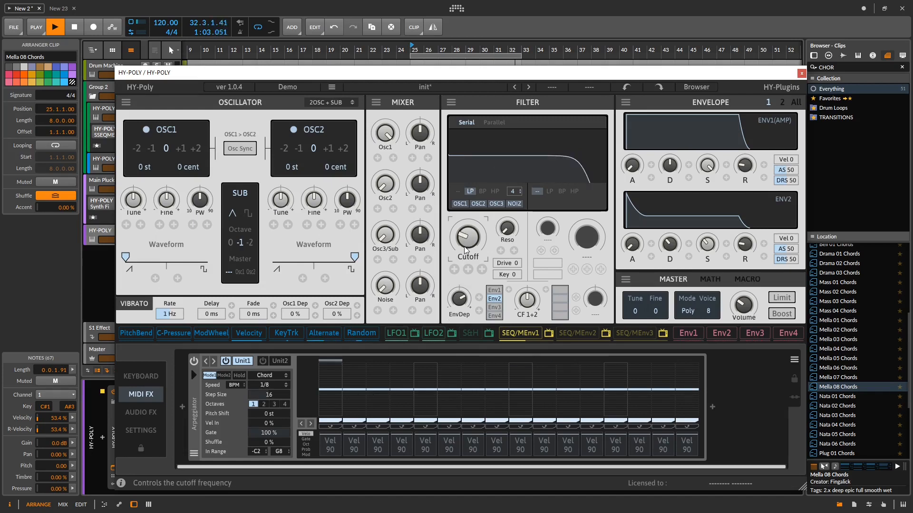
left_click(340, 108)
left_click(342, 122)
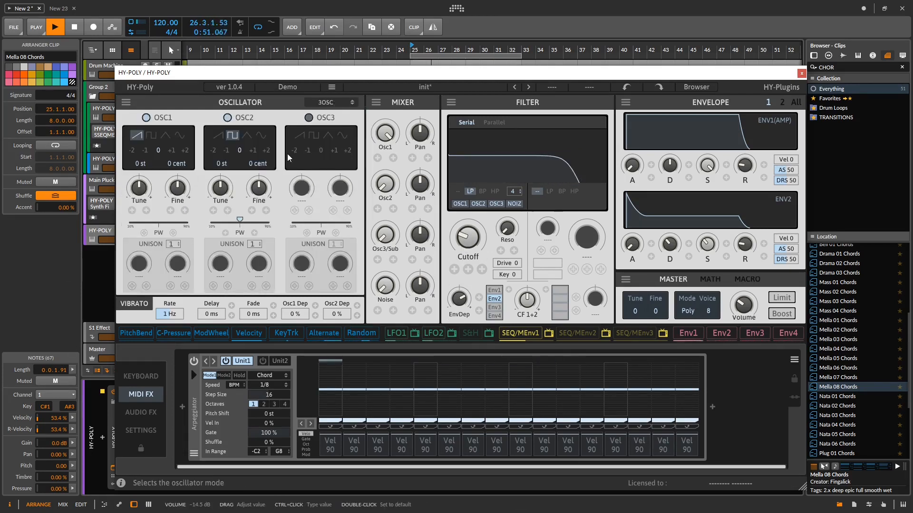
- Set OSC1's unison to 7 voices and restart playback to audition the sound
left_click(172, 244)
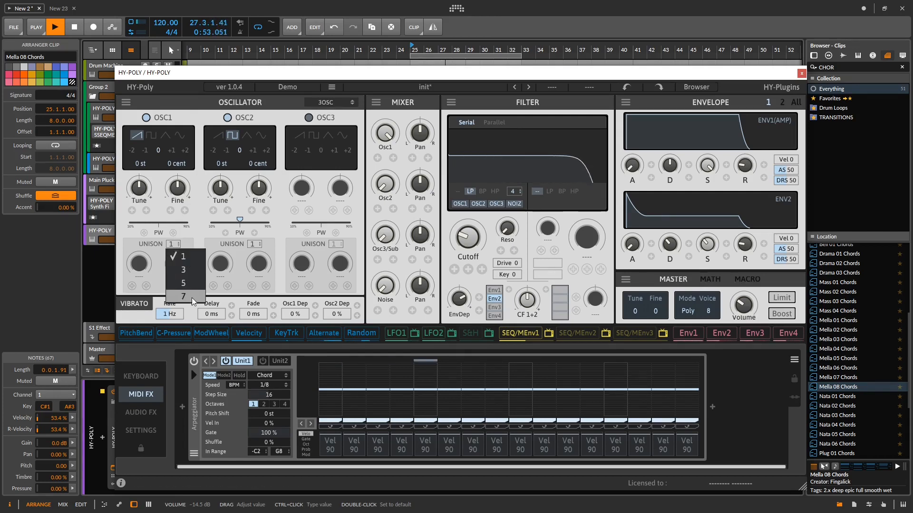
left_click(172, 288)
key("space")
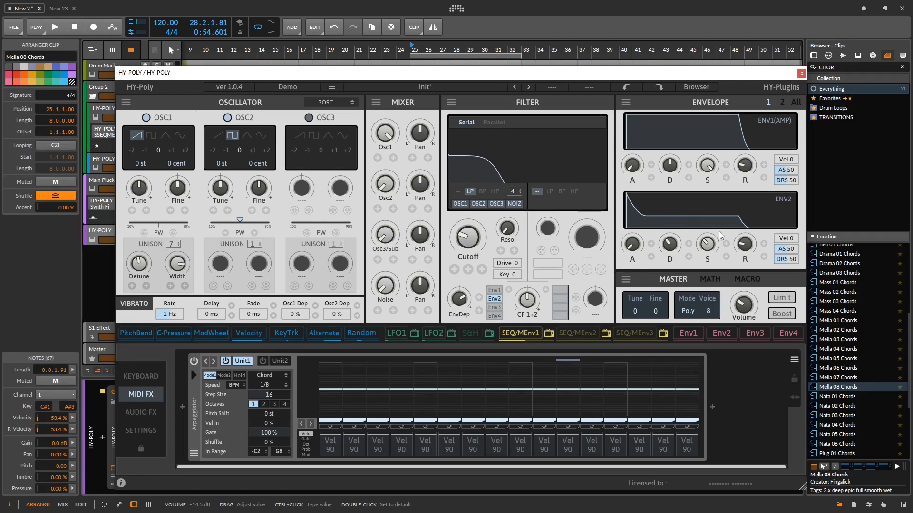
key("space")
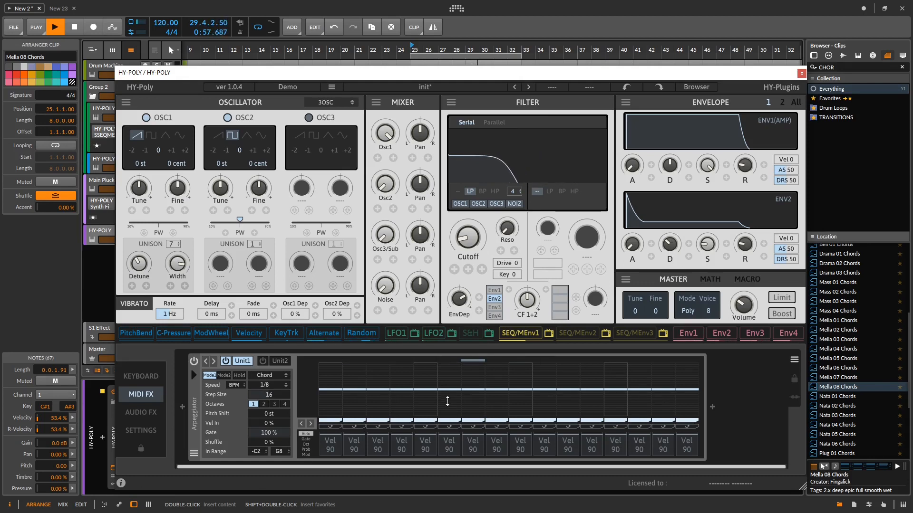
- Apply LFO modulation to the filter's cutoff and resonance, and set LFO2's rate to 2.51 Hz
left_click_drag(473, 291, 458, 253)
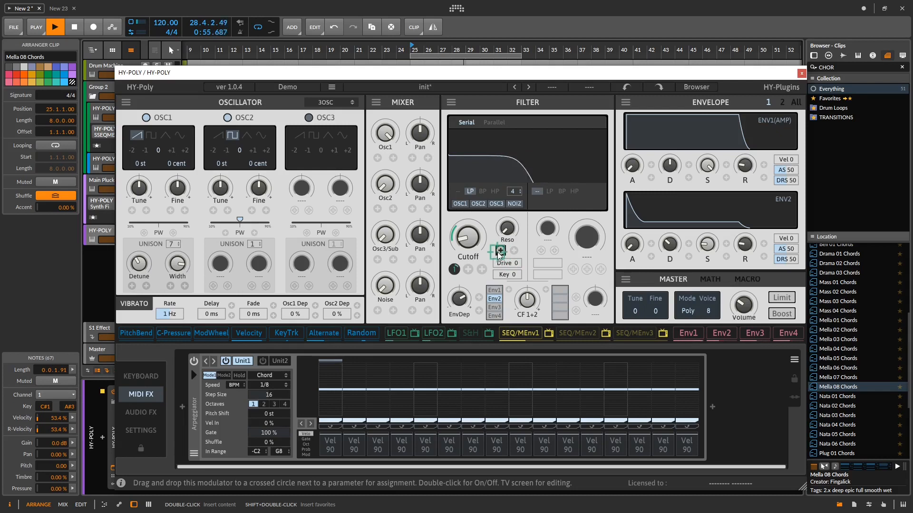
left_click_drag(500, 249, 500, 240)
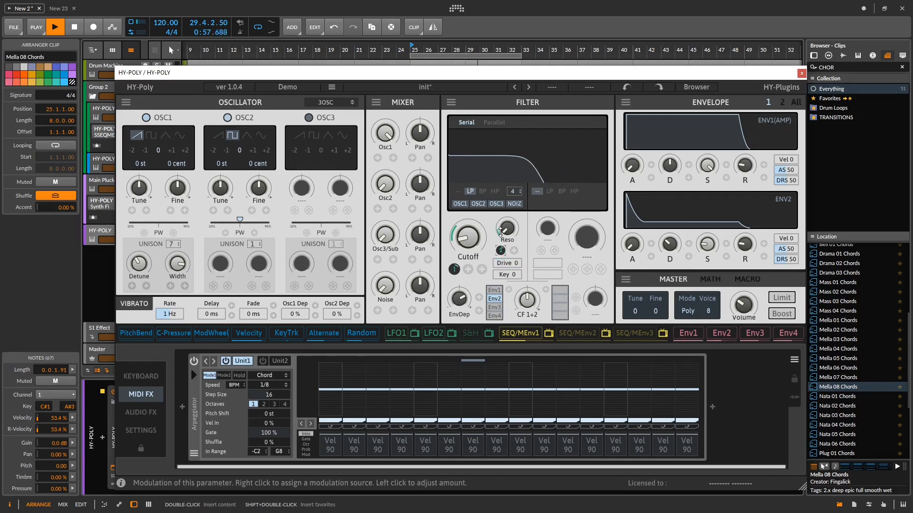
left_click(450, 332)
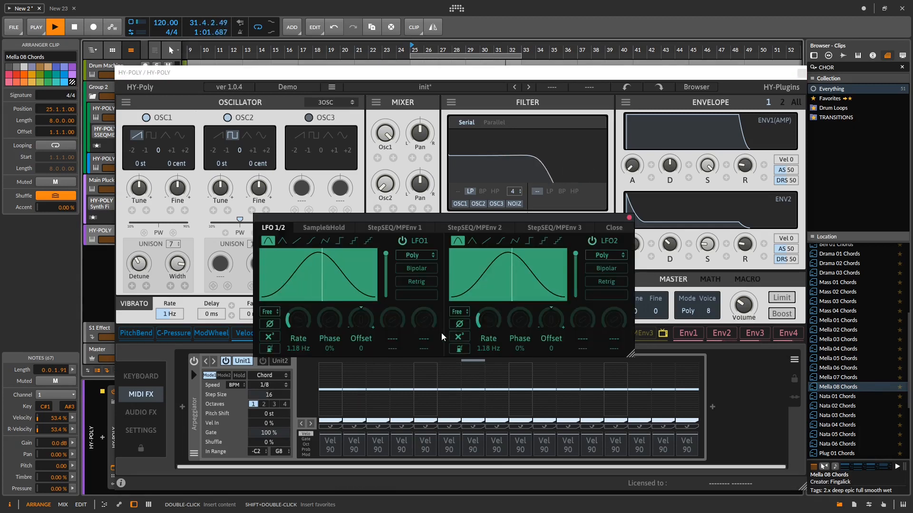
left_click_drag(489, 327, 489, 304)
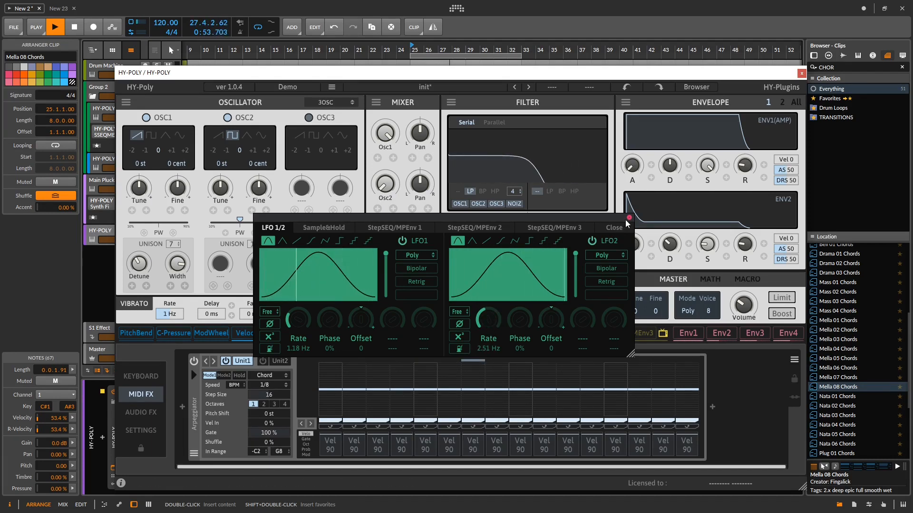
left_click(614, 227)
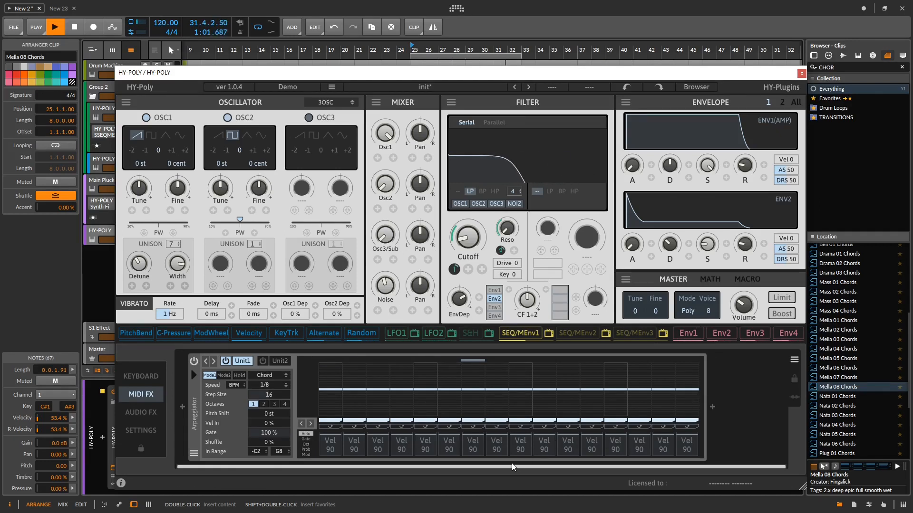
- Add a Lofi Delay to the audio effects chain and set its Dry/Wet to 100/0
left_click(141, 412)
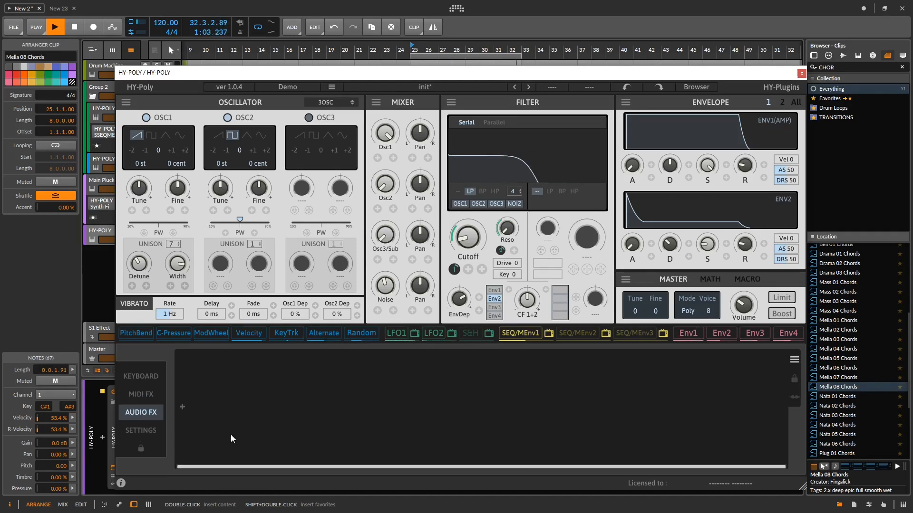
left_click(181, 408)
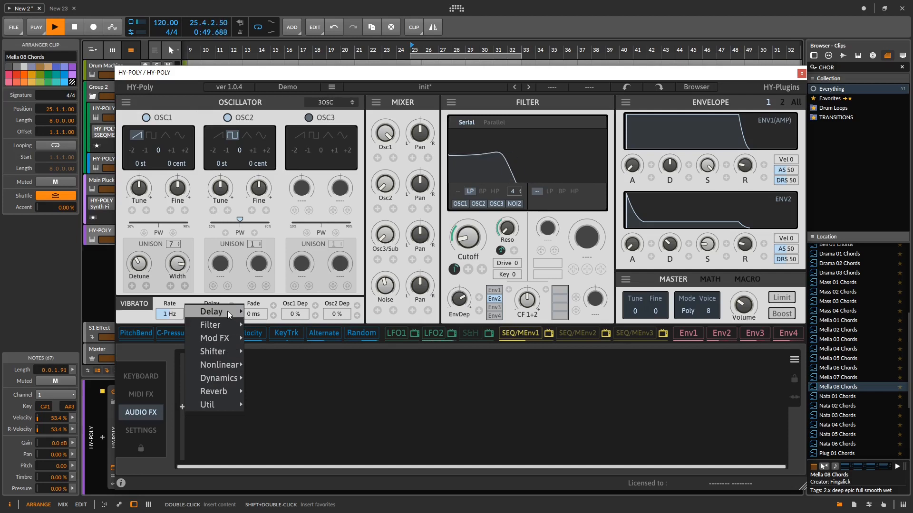
mouse_move(228, 311)
left_click(286, 312)
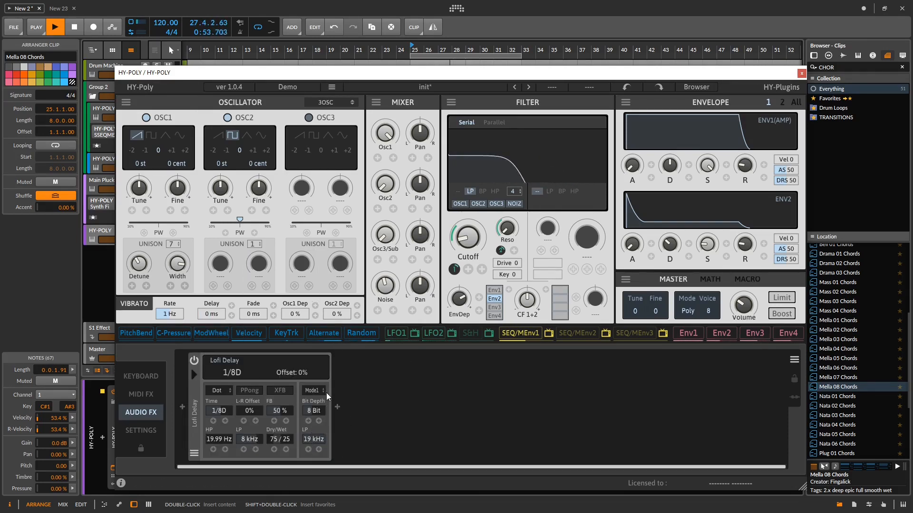
left_click_drag(272, 439, 272, 447)
- Assign the S&H modulator to the Lofi Delay's Dry/Wet and restart playback to audition it
key("space")
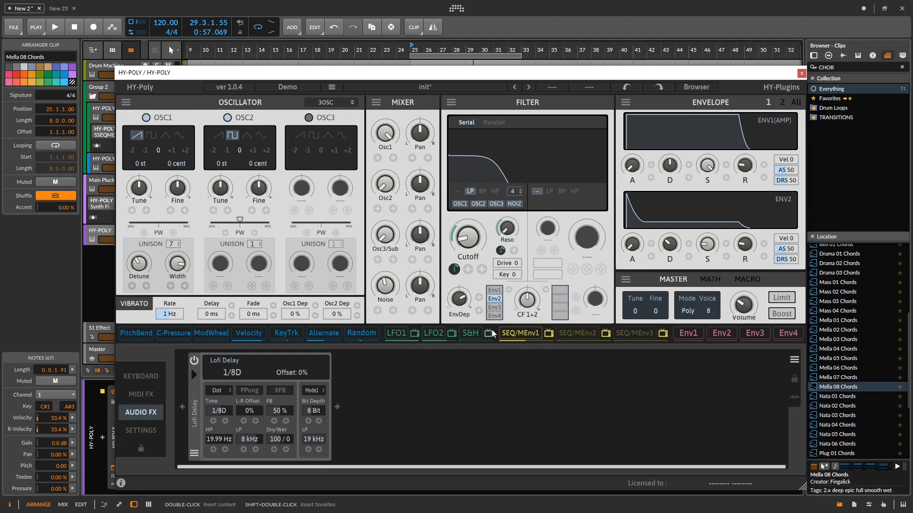
left_click_drag(469, 339, 270, 452)
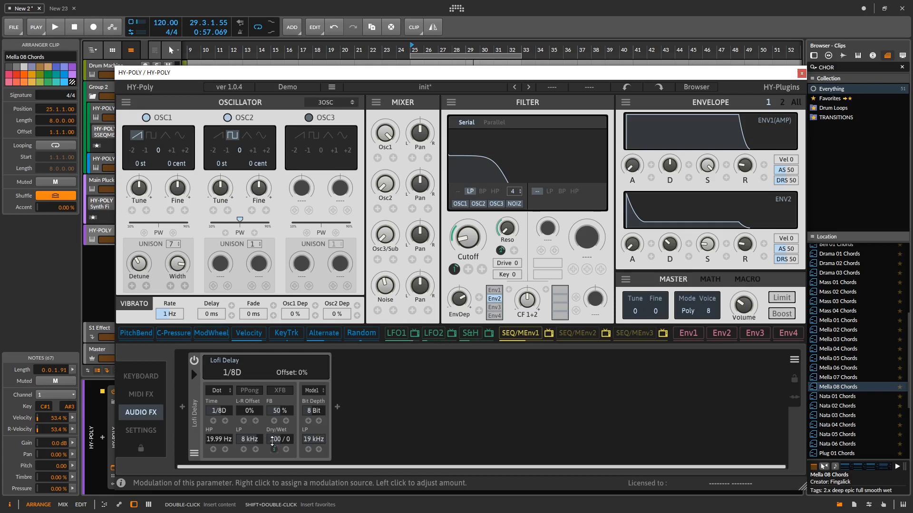
key("space")
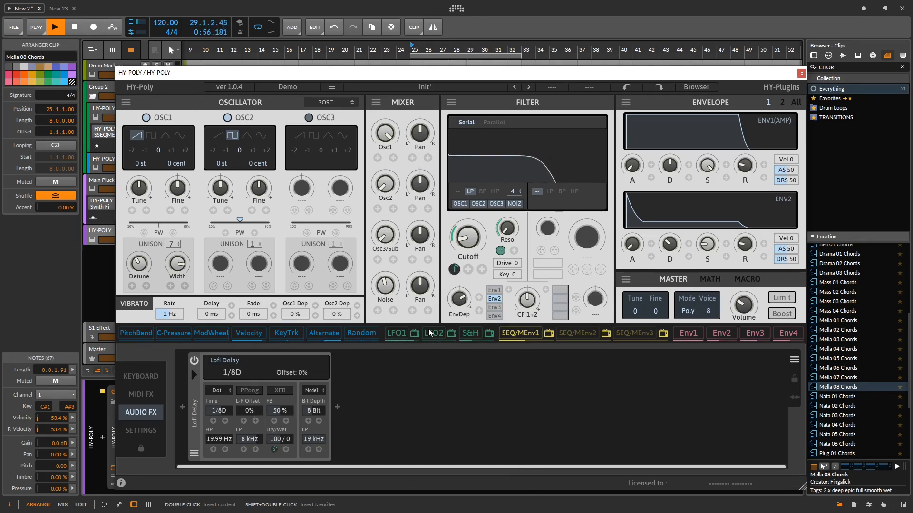
- Enable ping-pong on the Lofi Delay, lower its bit crusher lowpass to 3.83 kHz and modulate that cutoff with LFO1
left_click(248, 391)
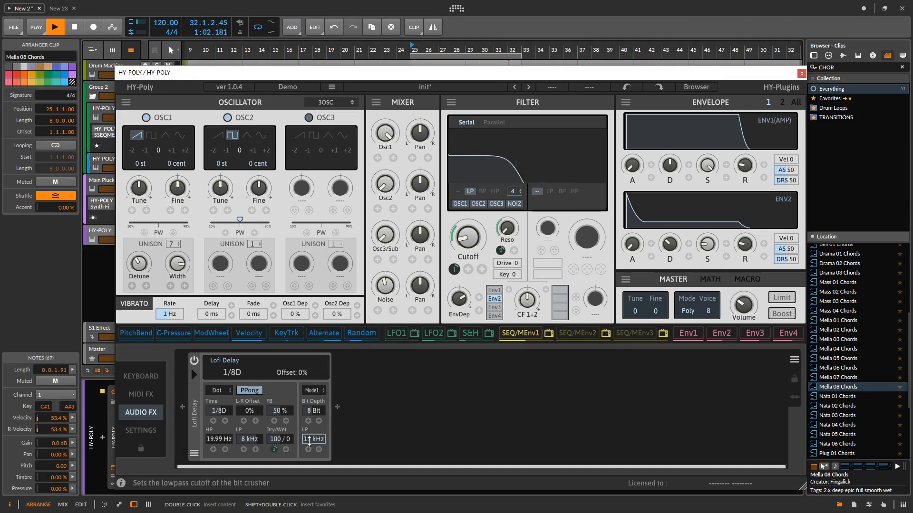
left_click_drag(318, 439, 301, 474)
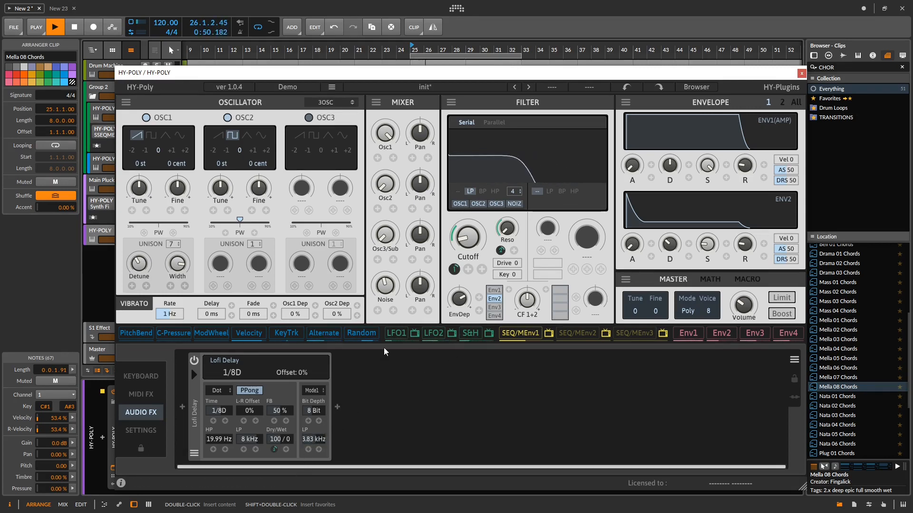
left_click_drag(396, 333, 307, 449)
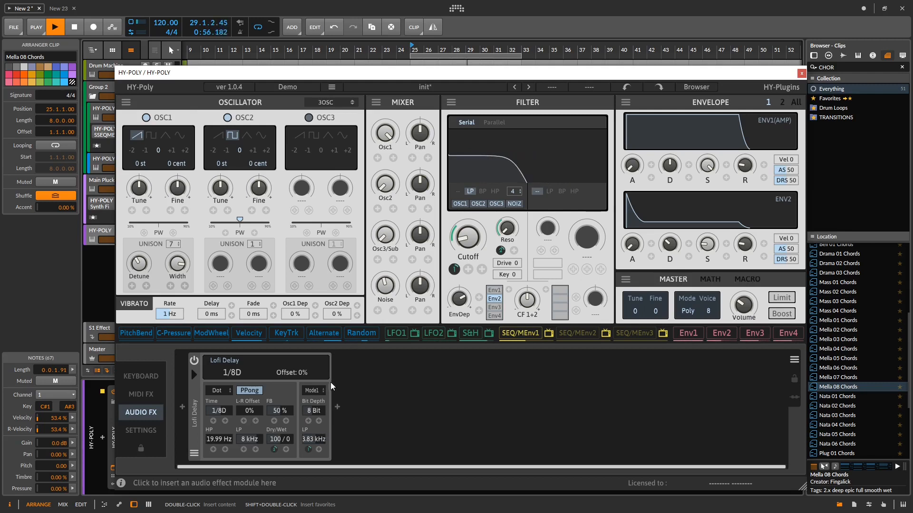
- Add a Reverb module after the Lofi Delay
left_click(337, 407)
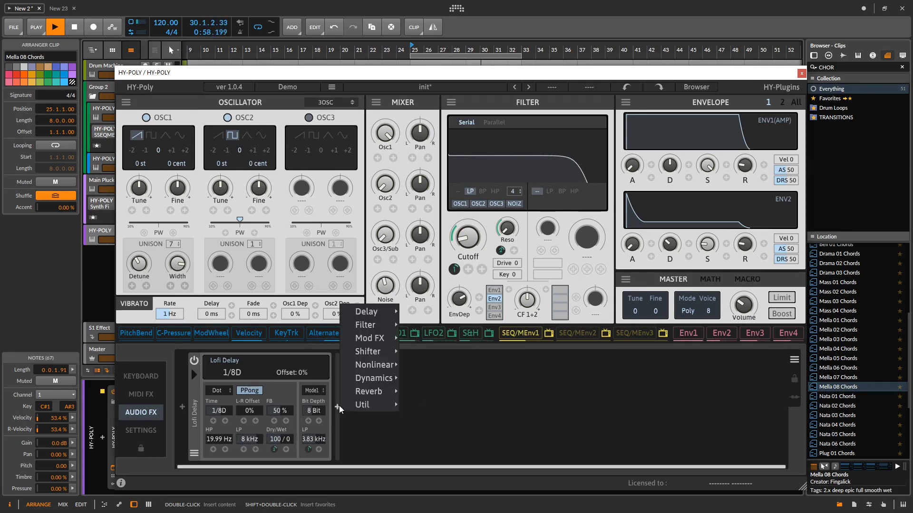
mouse_move(371, 390)
left_click(412, 391)
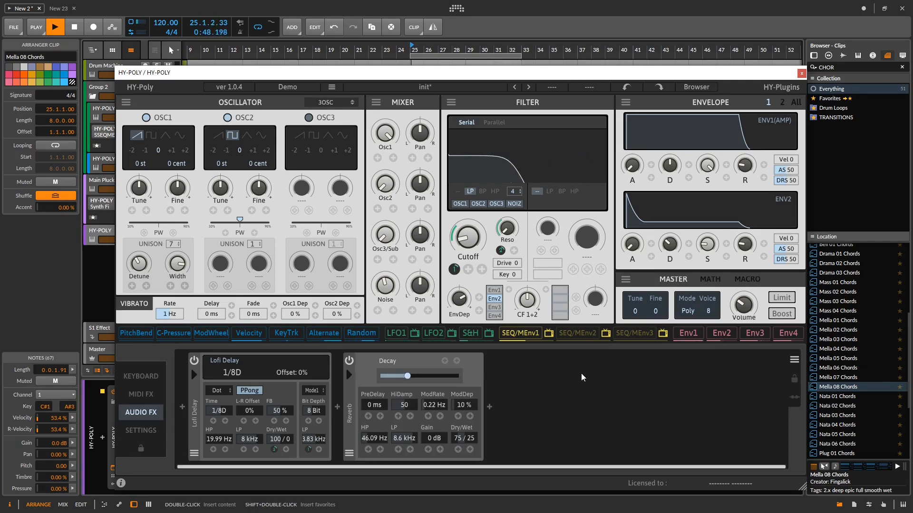
- Add a Freq Shifter after the Reverb and assign a modulator to its frequency
left_click(489, 412)
mouse_move(534, 356)
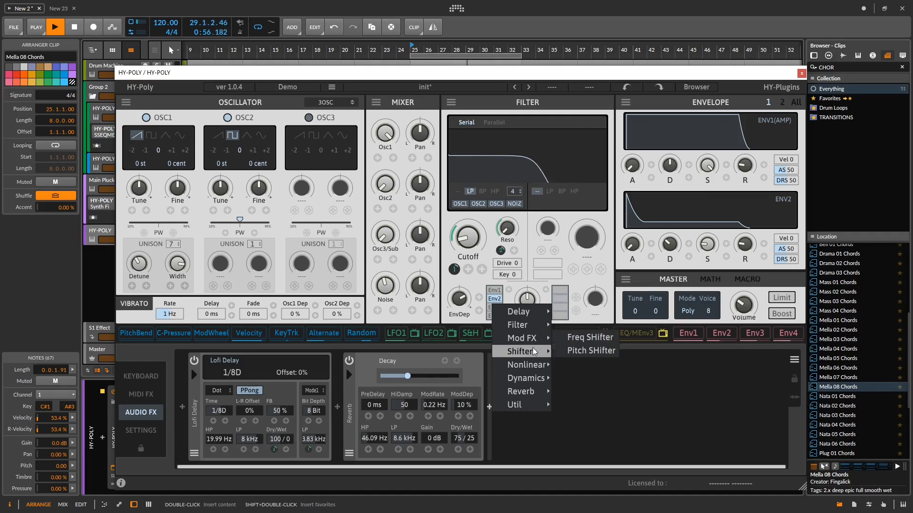
left_click(587, 338)
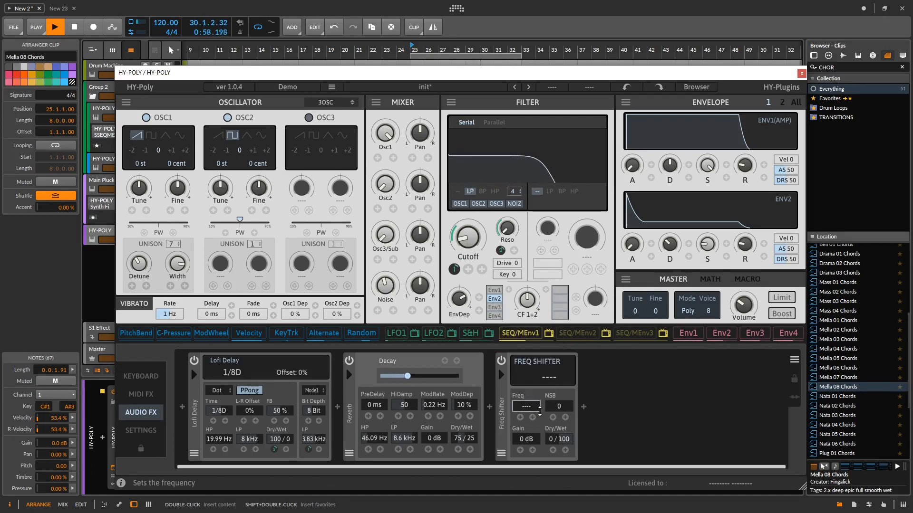
left_click_drag(524, 407, 527, 405)
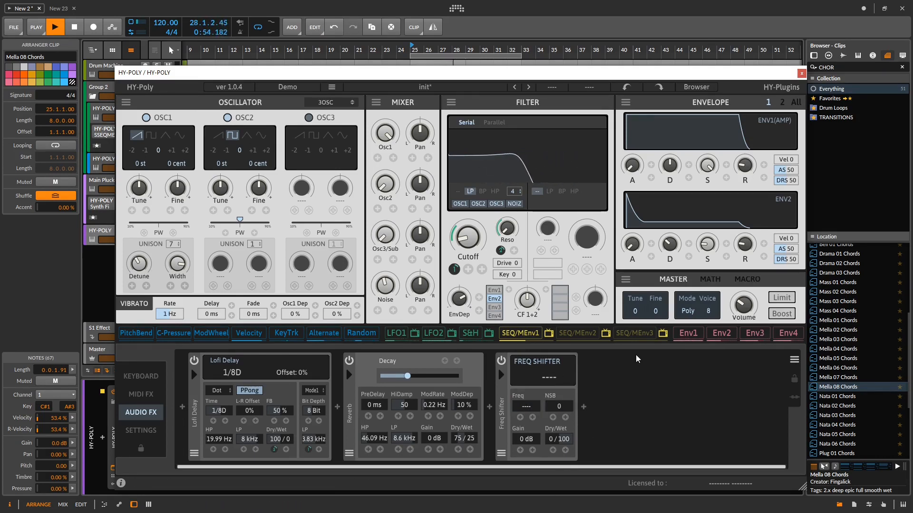
left_click(451, 334)
left_click(620, 228)
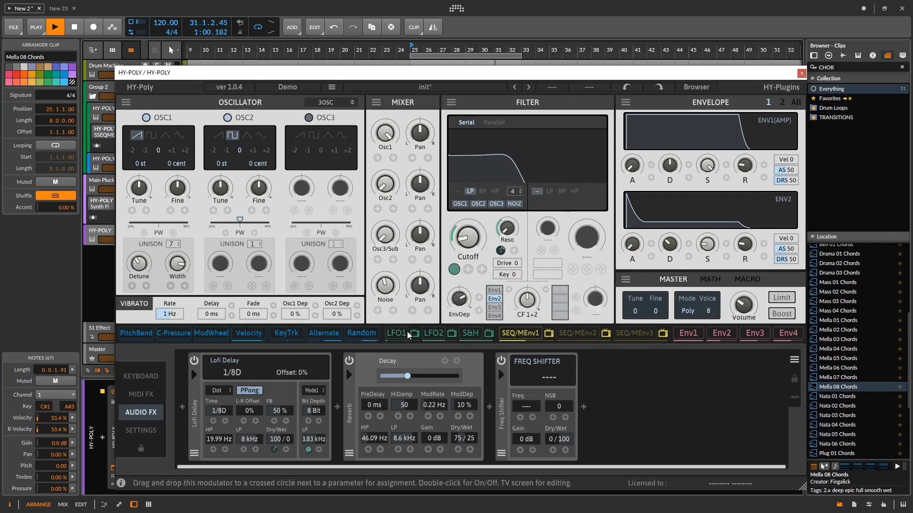
left_click_drag(562, 402, 519, 417)
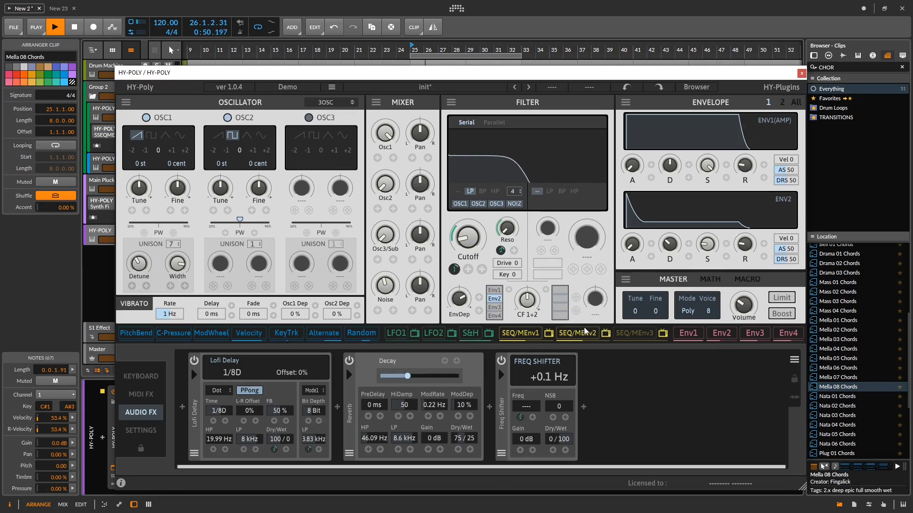
- Switch SEQ/MEnv2 to a multi-point envelope, shape it as a rising ramp and lower its speed to 0.09 Hz
left_click(606, 333)
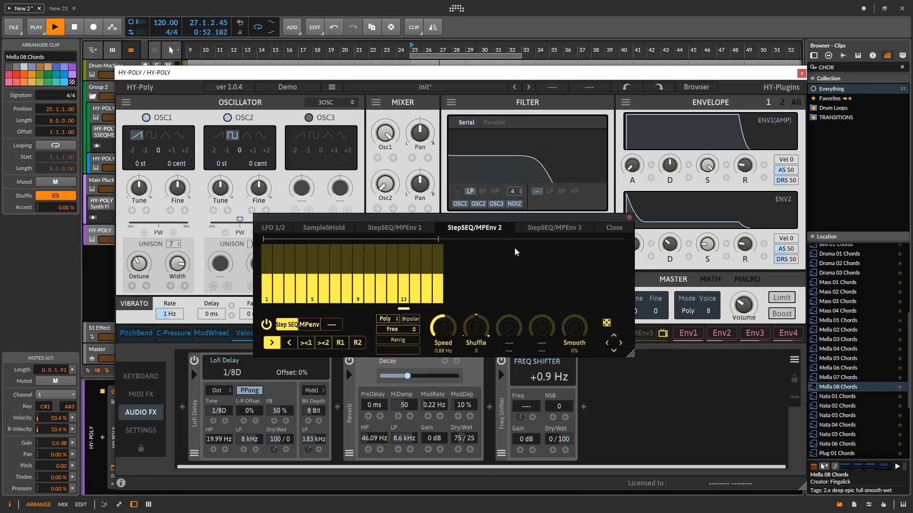
key("space")
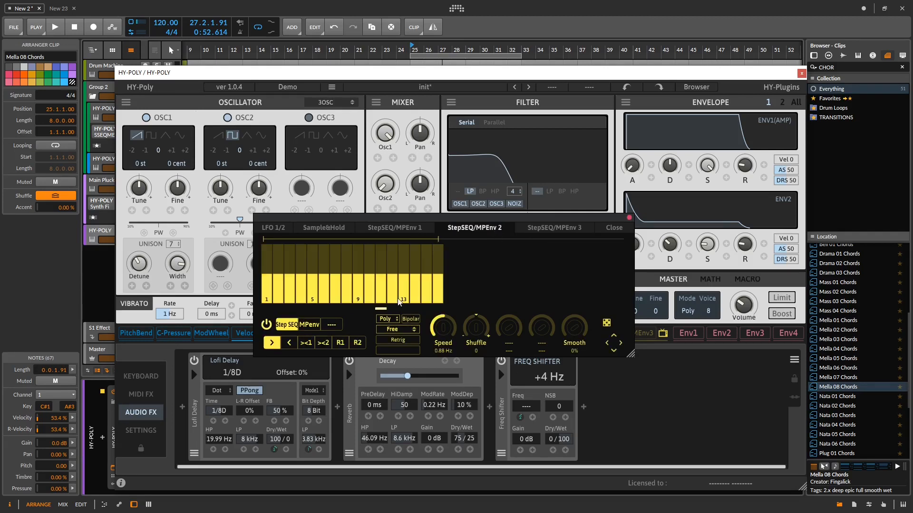
left_click(307, 326)
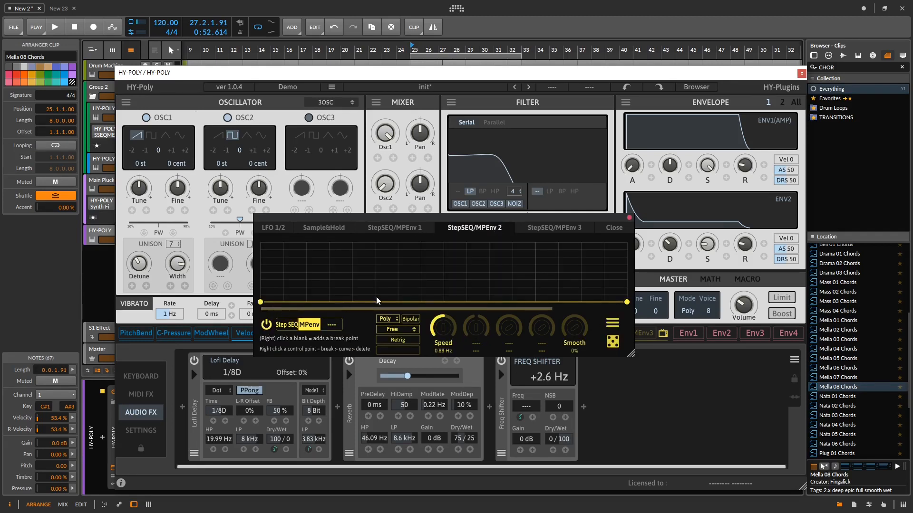
left_click_drag(485, 302, 626, 243)
left_click_drag(453, 329, 444, 373)
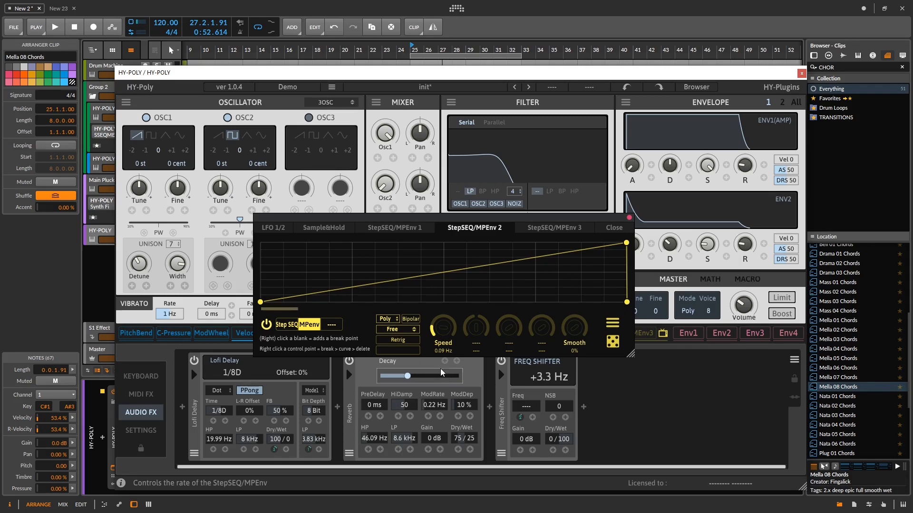
- Set the SEQ/MEnv2 sync mode to Note with a speed of 1/1, audition it briefly and close the modulator editor
left_click(398, 330)
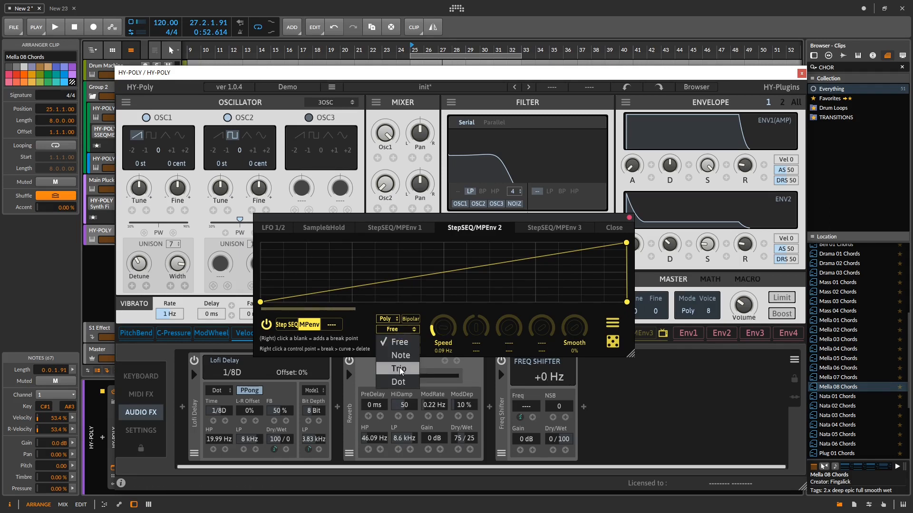
left_click(402, 341)
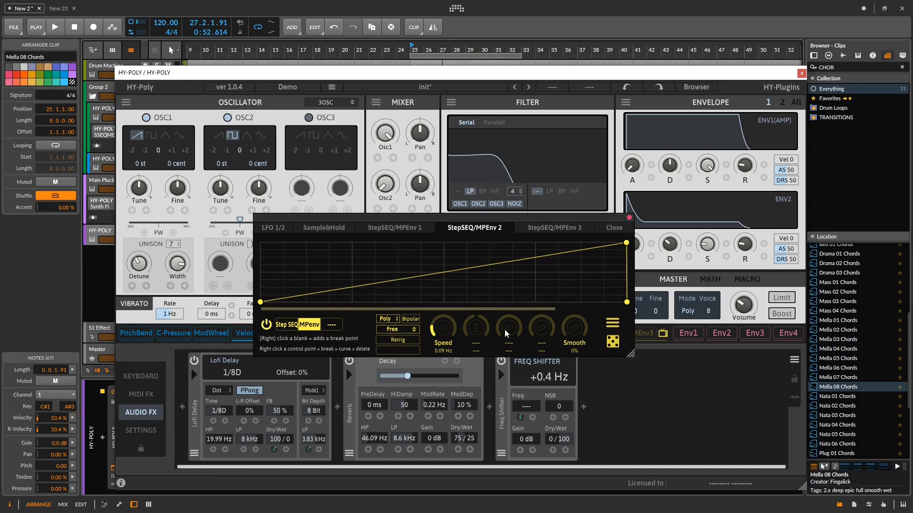
left_click(405, 330)
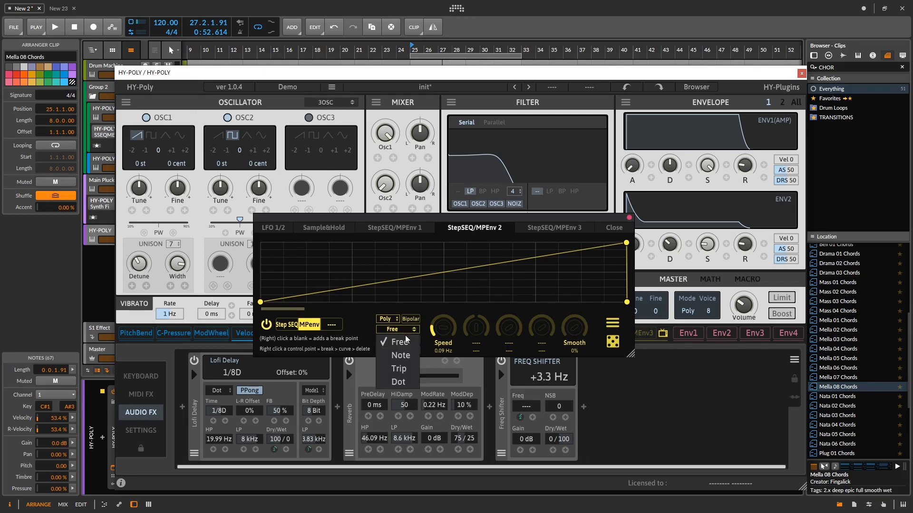
left_click(400, 355)
left_click_drag(442, 328, 443, 303)
key("space")
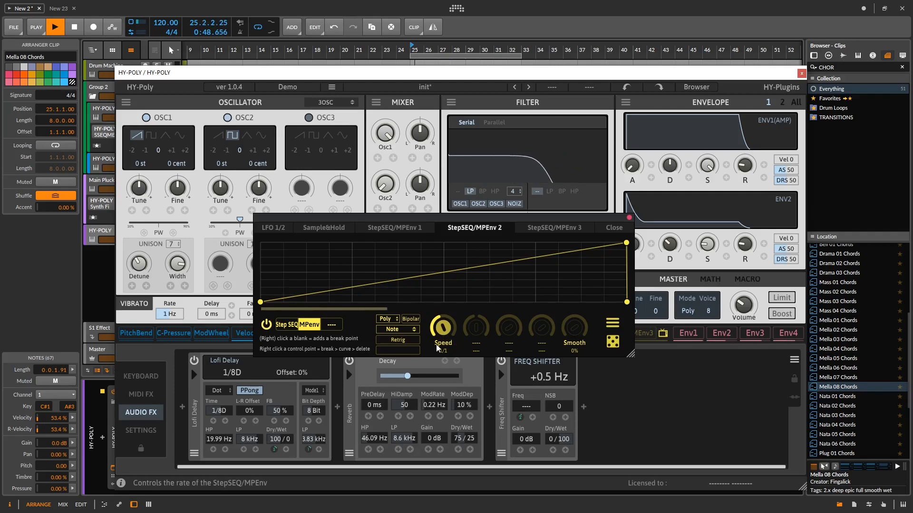
key("space")
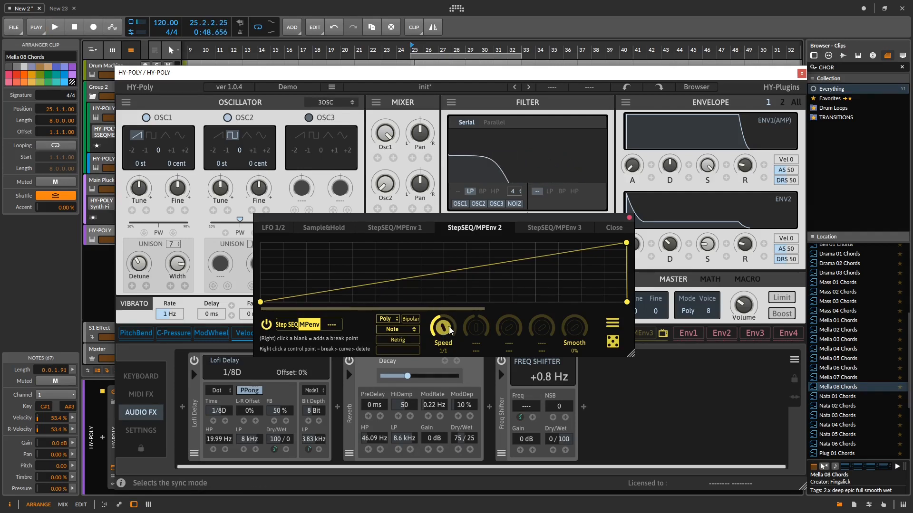
left_click(629, 218)
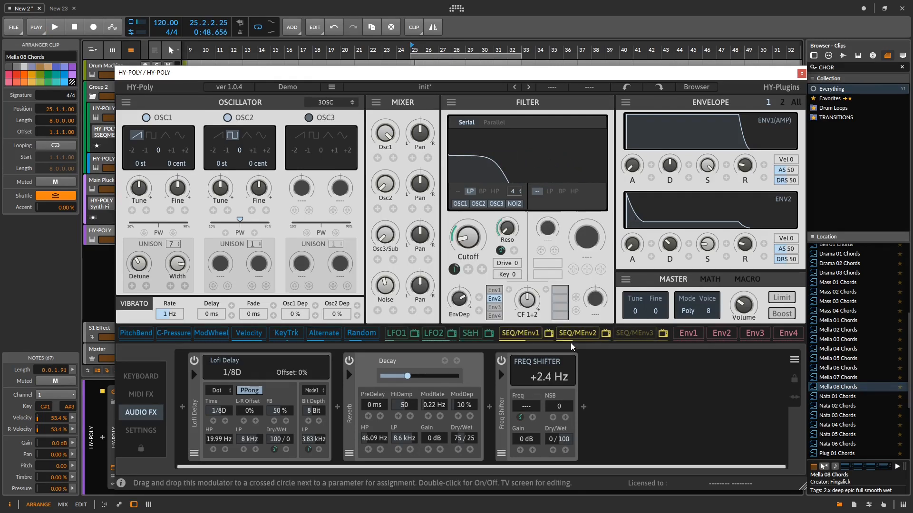
- Assign SEQ/MEnv2 to the filter's cutoff and briefly play the chords to audition the modulation
left_click_drag(467, 251, 468, 269)
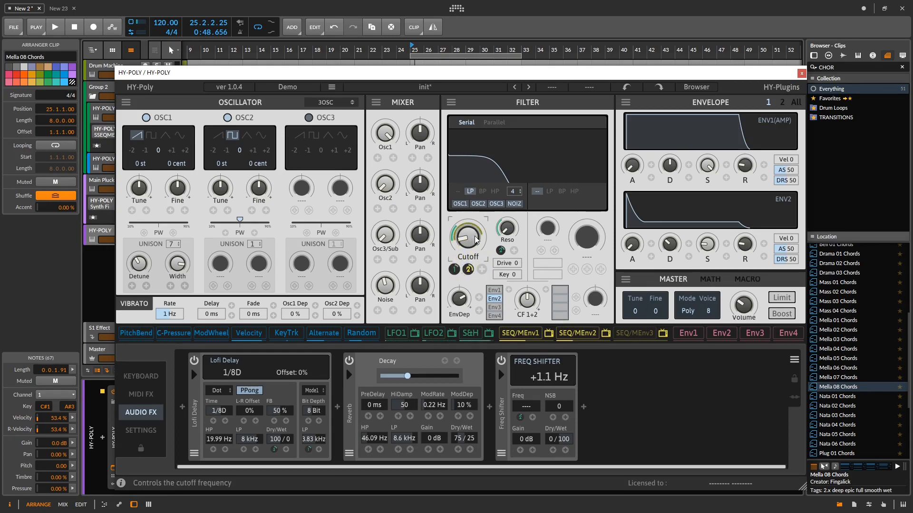
key("space")
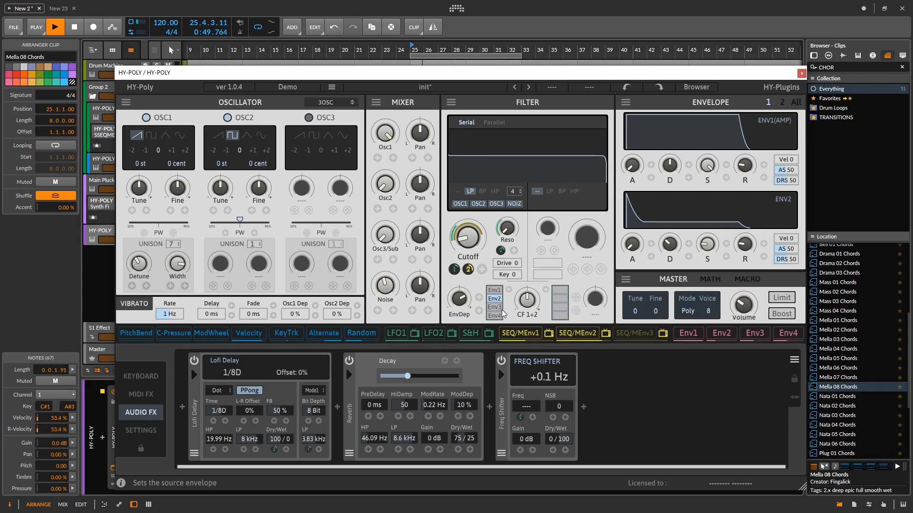
key("space")
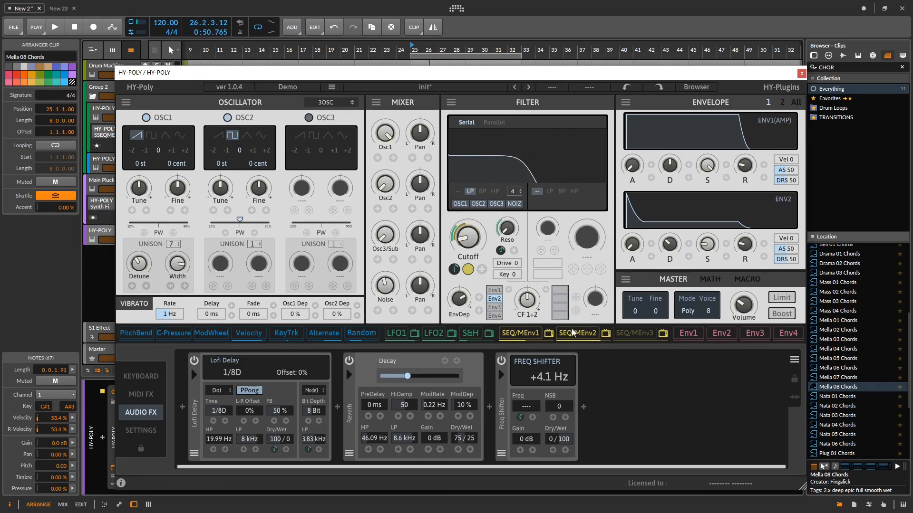
- Slow SEQ/MEnv2's speed to 4/1 during playback, close its editor and stop playback
left_click(603, 335)
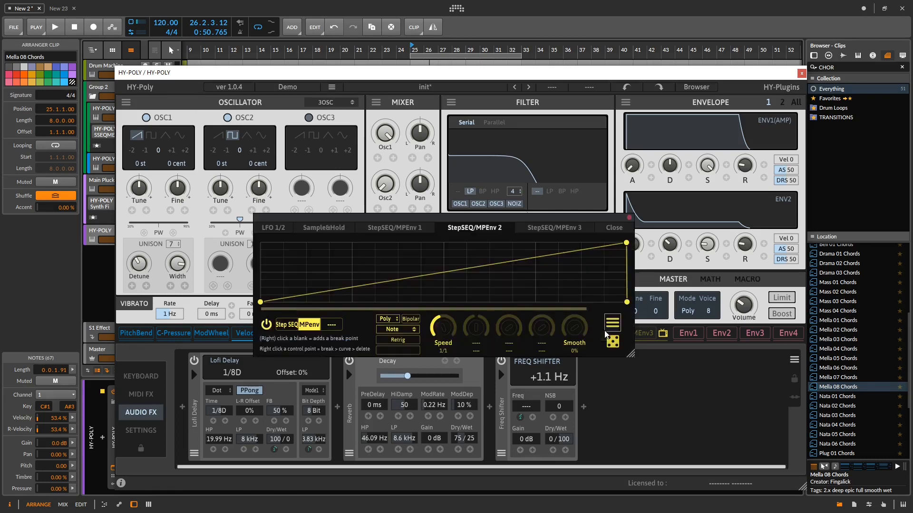
key("space")
left_click_drag(449, 334, 453, 353)
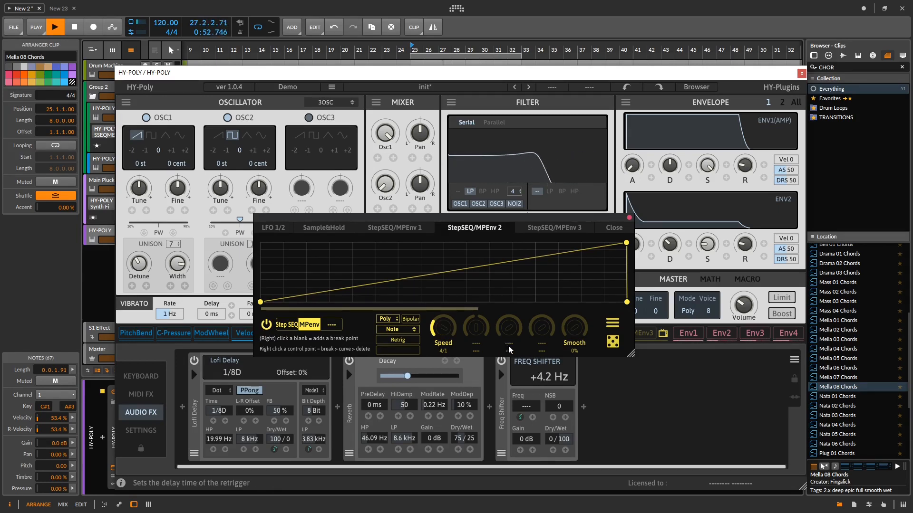
left_click(630, 218)
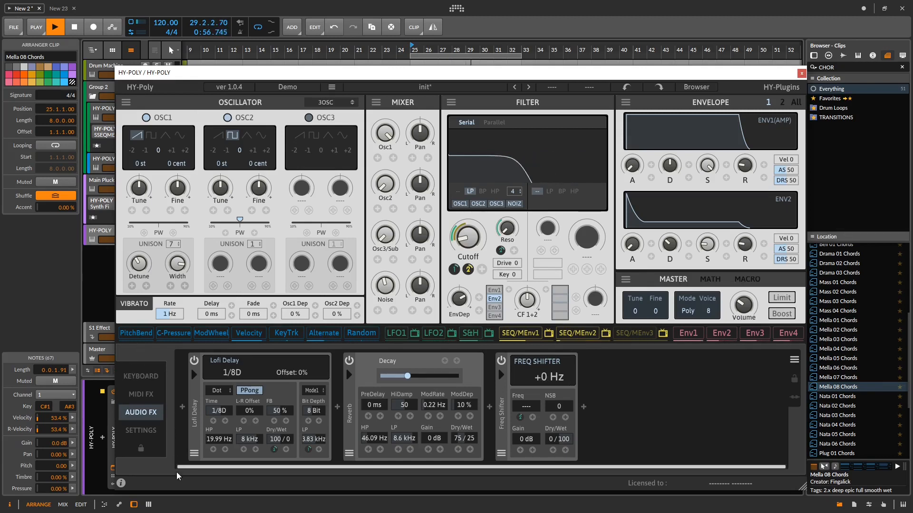
key("space")
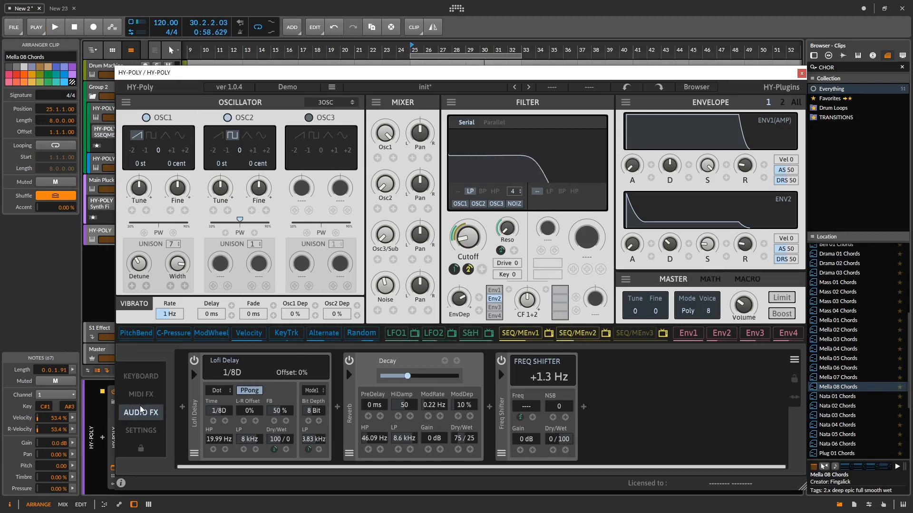
- Enable the arpeggiator's Unit2, audition the chords with Unit1 toggled off and on, and set Unit2's octave range to 3
left_click(143, 395)
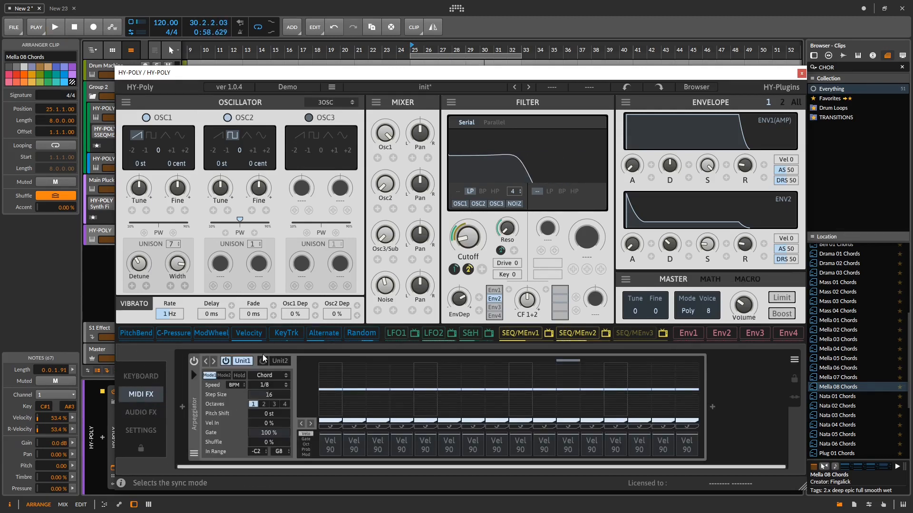
left_click(275, 361)
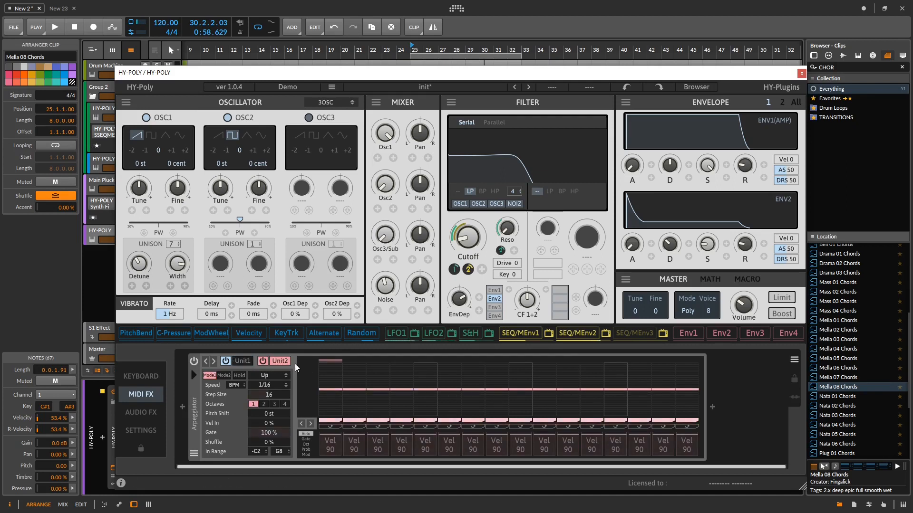
key("space")
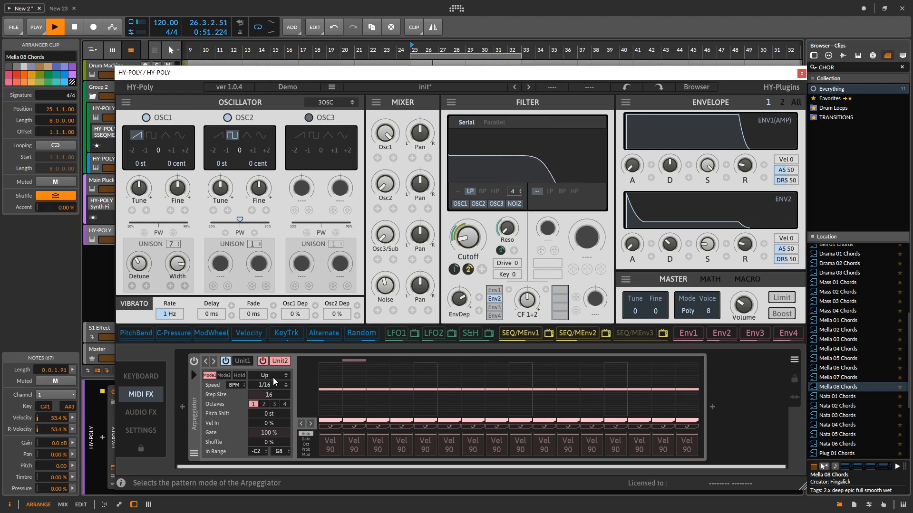
left_click(226, 361)
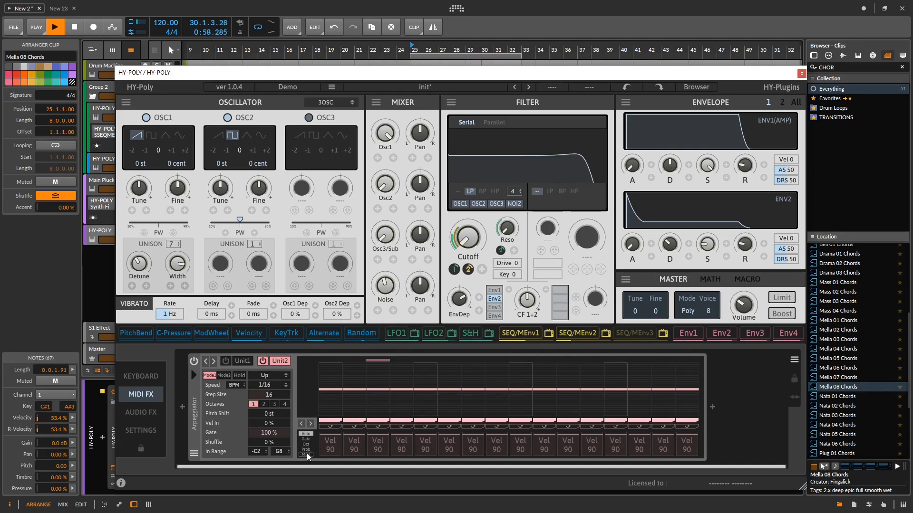
key("space")
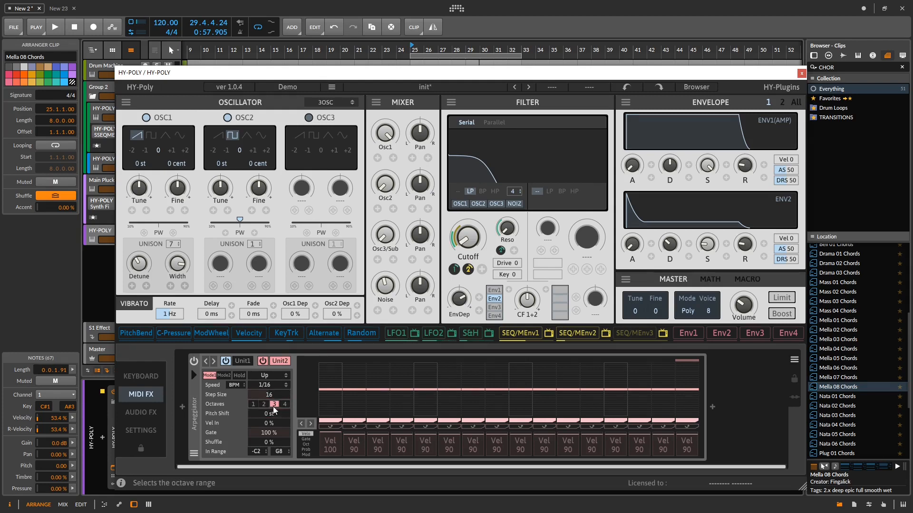
- Look through the pattern modes of arpeggiator Unit2, keep Up and restart chord playback
left_click(275, 376)
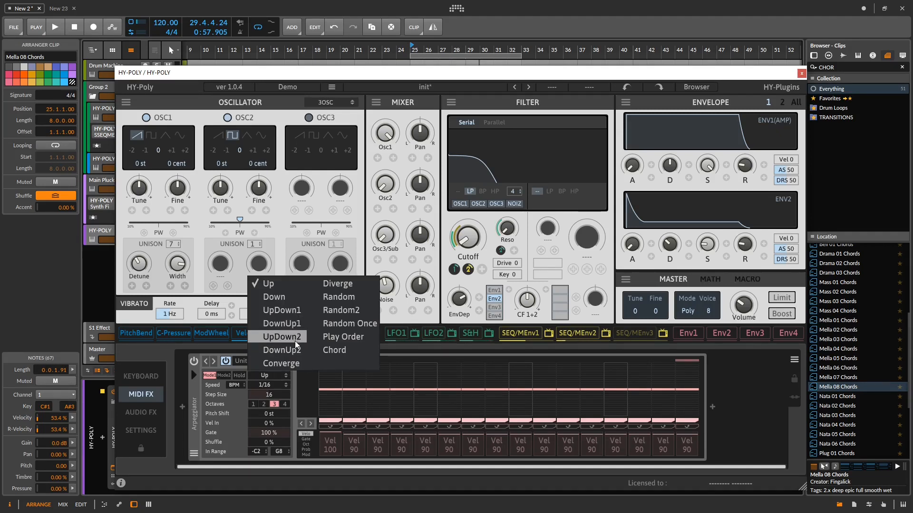
left_click(244, 371)
key("space")
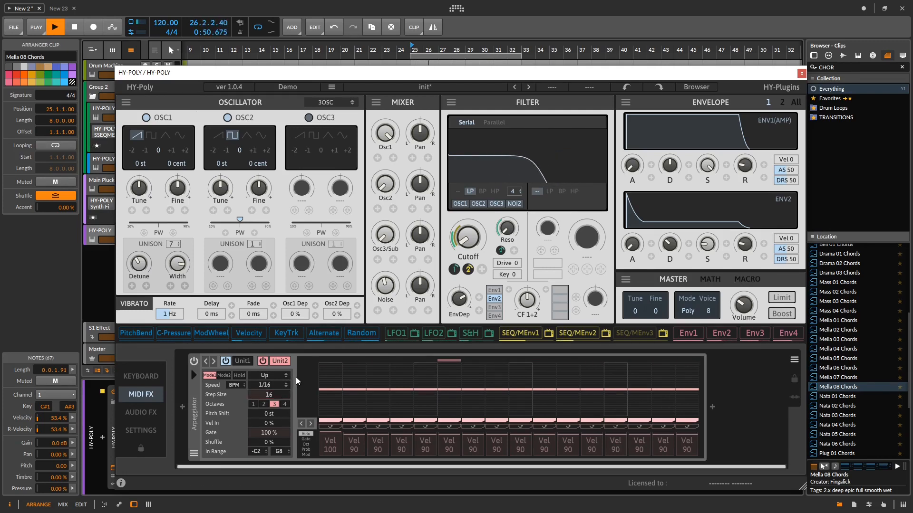
- Raise Osc2's level in the mixer and set OSC2's unison to 7 voices during playback
left_click_drag(387, 187, 388, 148)
left_click(232, 136)
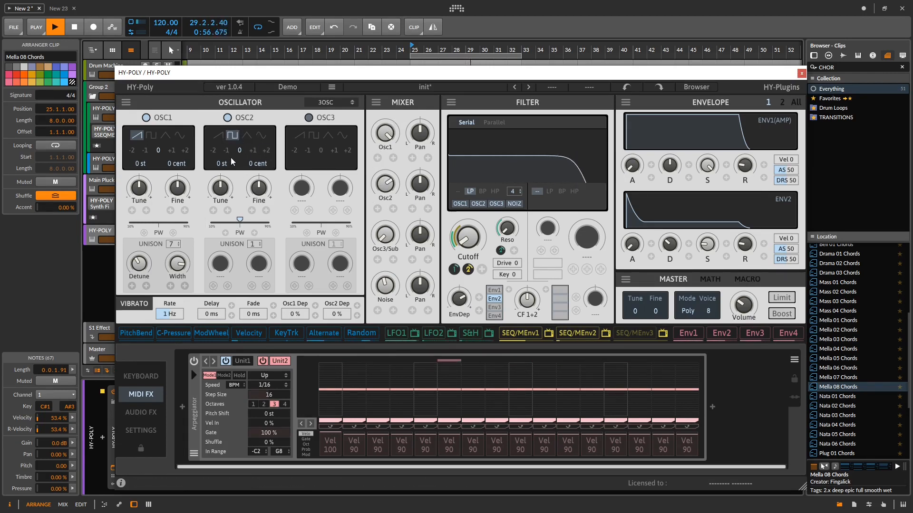
left_click(255, 244)
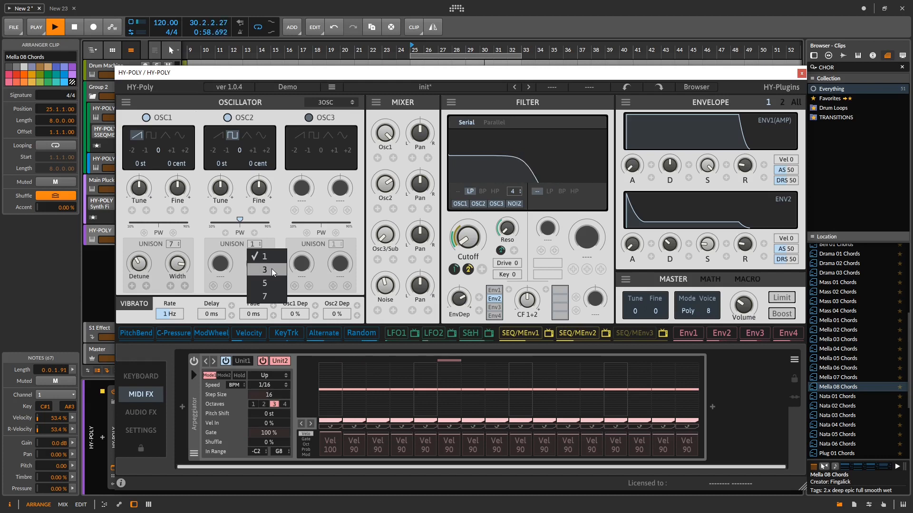
left_click(272, 270)
left_click(255, 244)
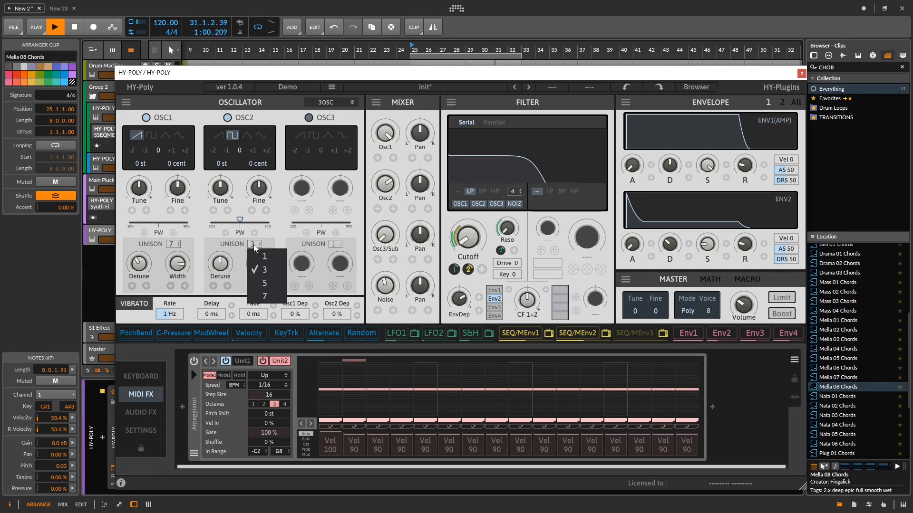
left_click(275, 297)
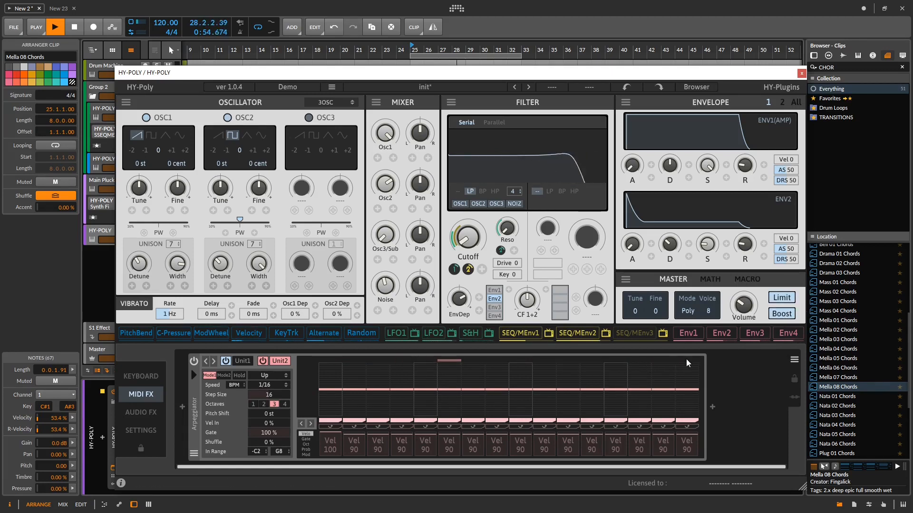
- Add a compressor at the end of the audio effects chain, lower its threshold to -16.42 dB and play the chords
left_click(156, 410)
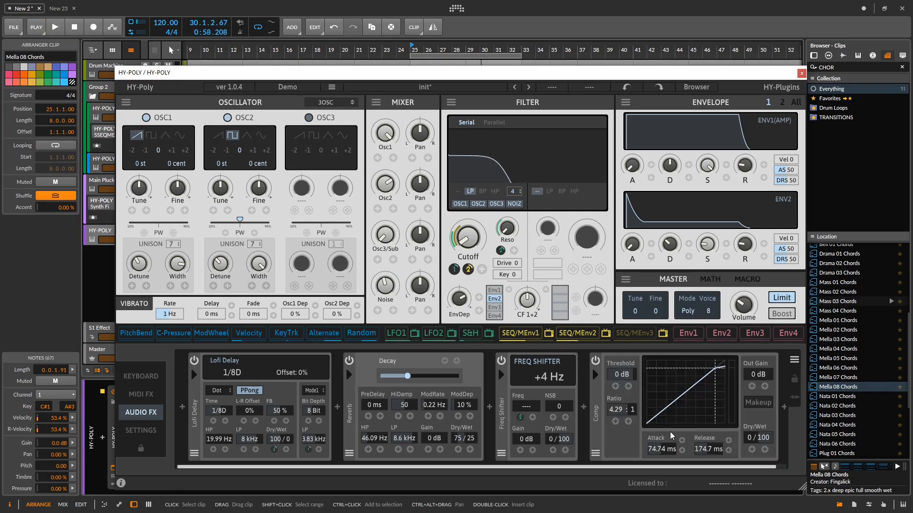
left_click_drag(621, 374, 629, 387)
key("space")
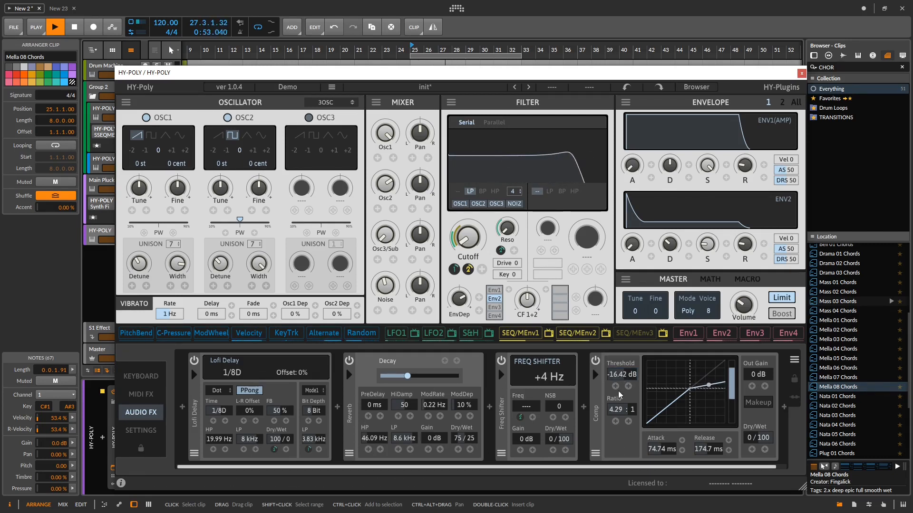
- Move the compressor to the start of the effects chain, before the Lofi Delay, and audition it with Makeup enabled
left_click_drag(597, 410, 193, 420)
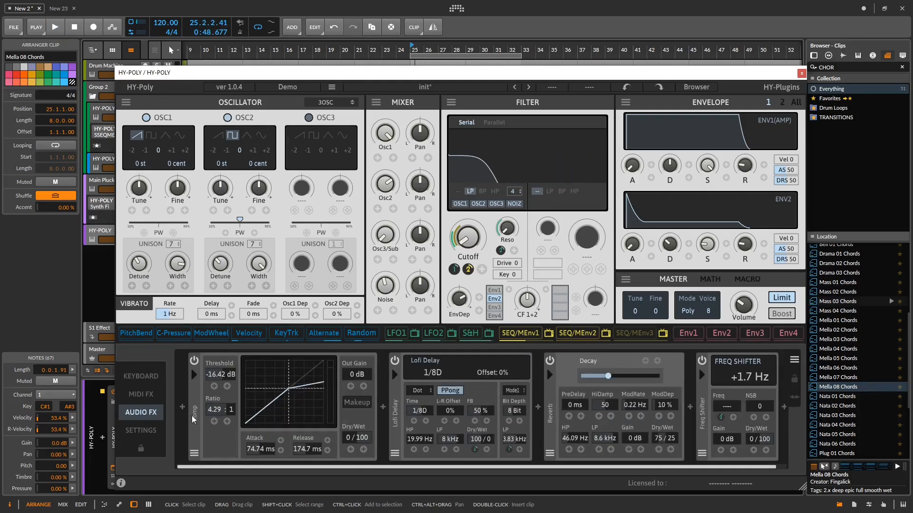
key("space")
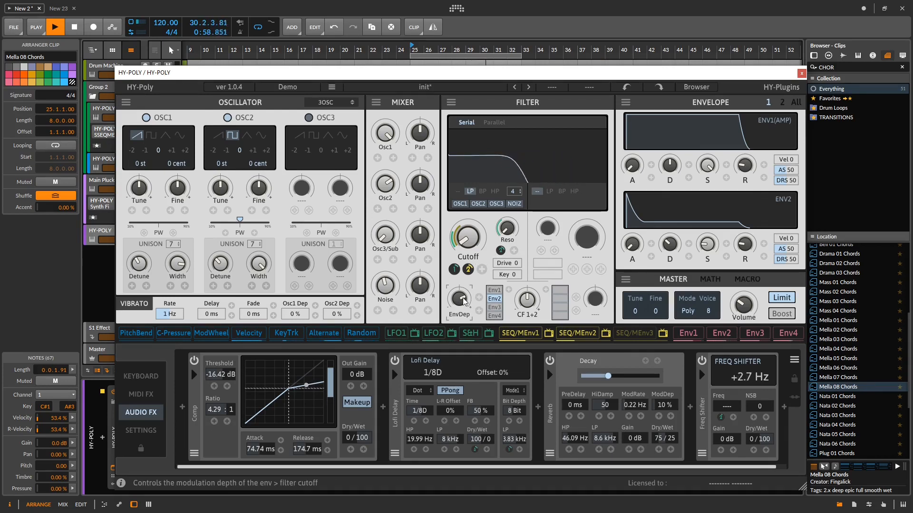
- Shape ENV2 with a shorter decay and lower sustain, and audition the chords in short playback passes
left_click_drag(666, 253, 702, 262)
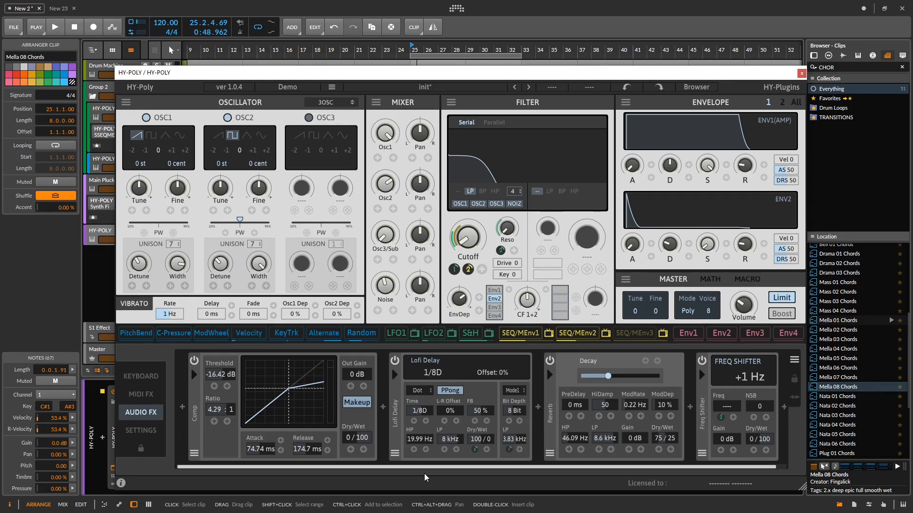
key("space")
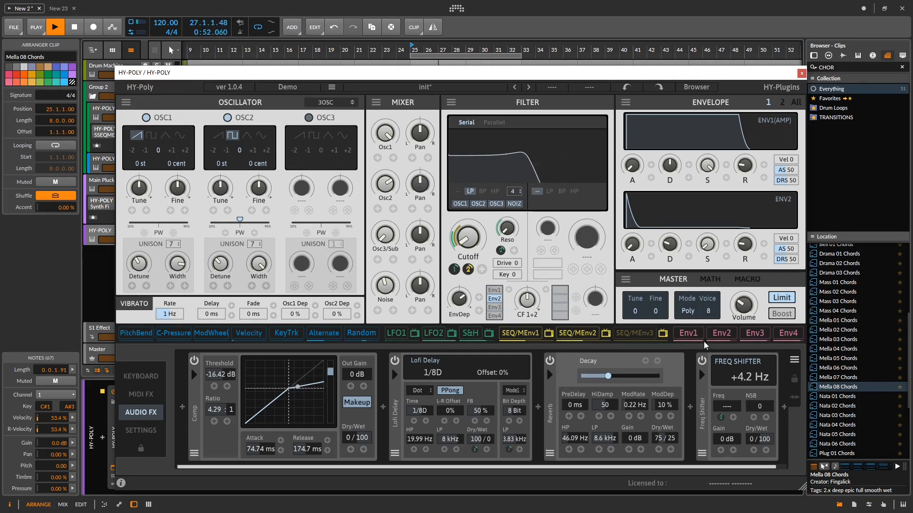
key("space")
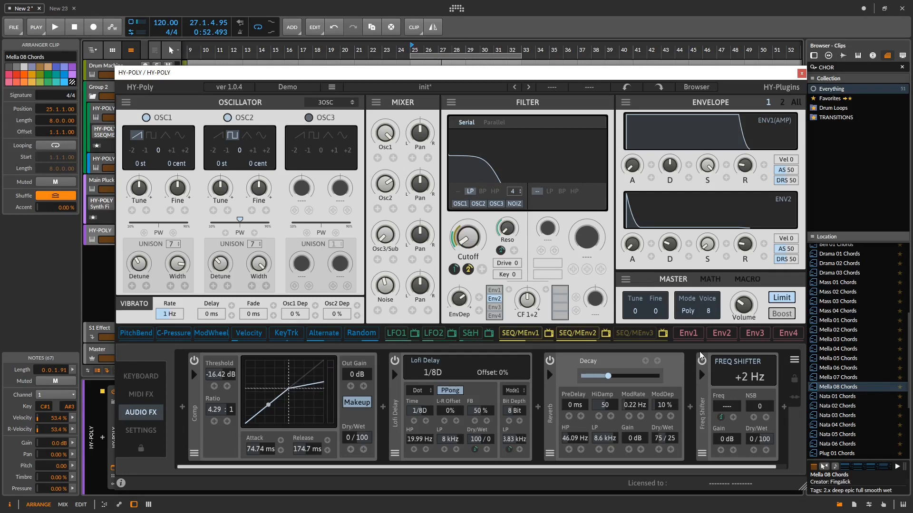
key("space")
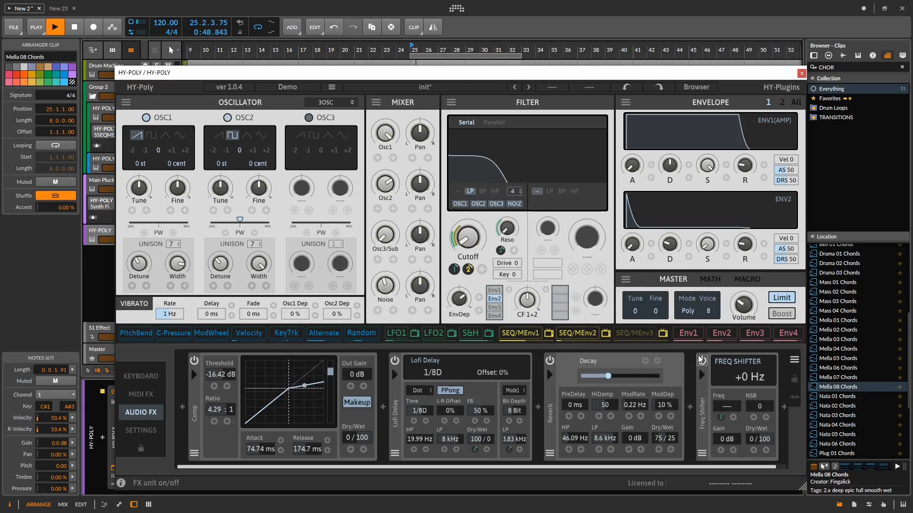